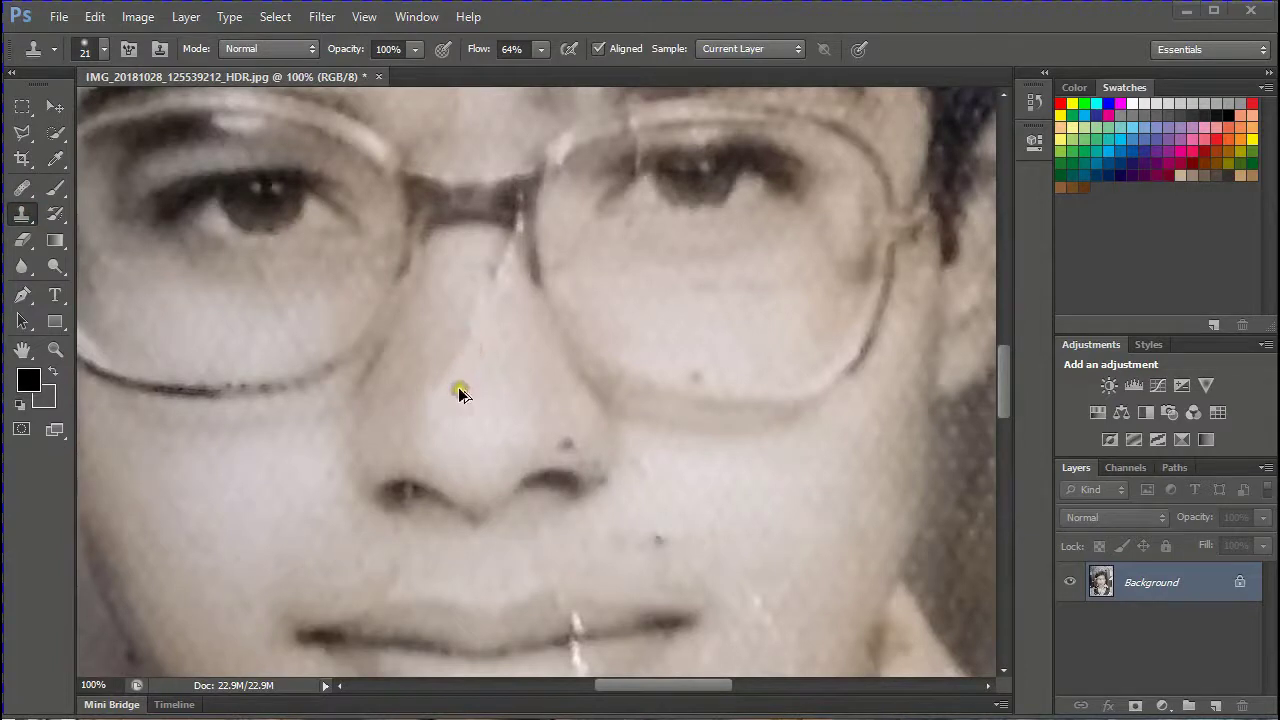
- Set the Clone Stamp opacity to 68% and stamp clean skin over the light scratch along the nose
right_click(566, 291)
left_click_drag(362, 49, 330, 49)
left_click(466, 451, "alt")
left_click(431, 409)
left_click(452, 374)
left_click(477, 335)
left_click(482, 308)
left_click(462, 340)
left_click(445, 386)
- Resample nose skin and clone over the remaining scratch beside the glasses bridge, evening out the nose's surface
left_click(483, 340, "alt")
left_click(498, 270)
scroll(504, 293, "up", 1)
left_click(492, 386)
left_click(491, 344)
left_click(502, 349)
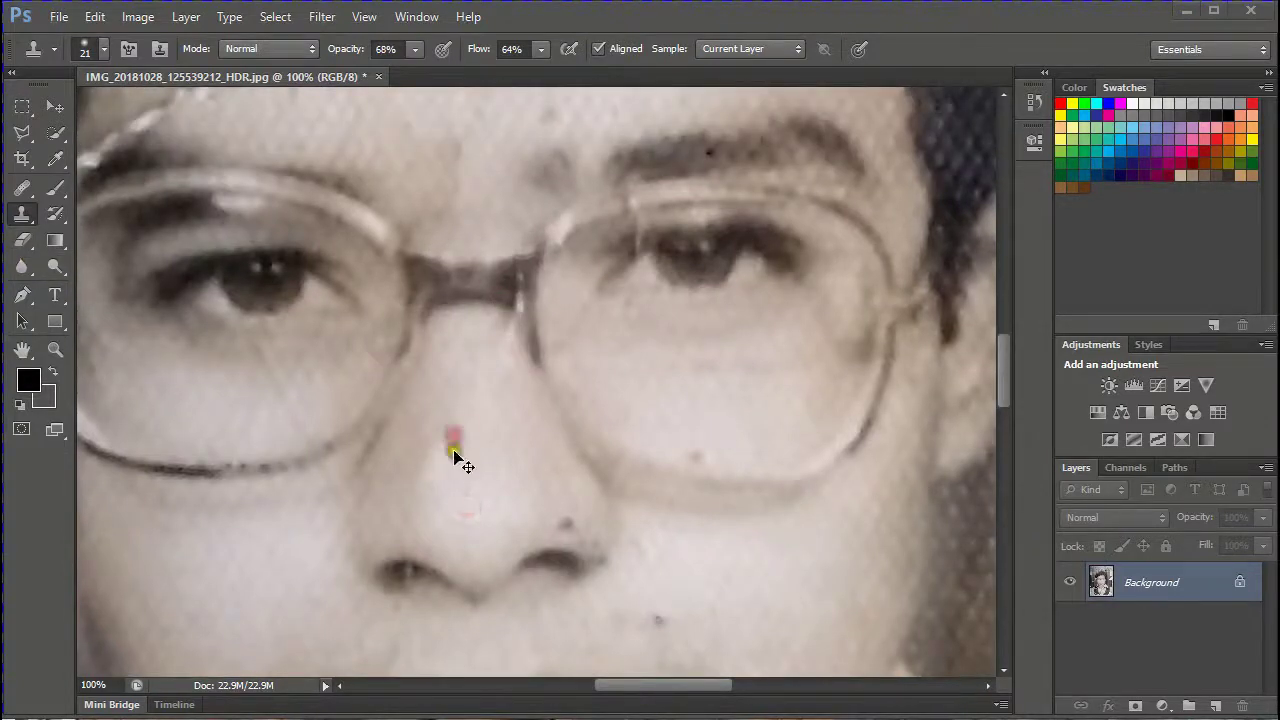
left_click(446, 457)
scroll(506, 340, "up", 3)
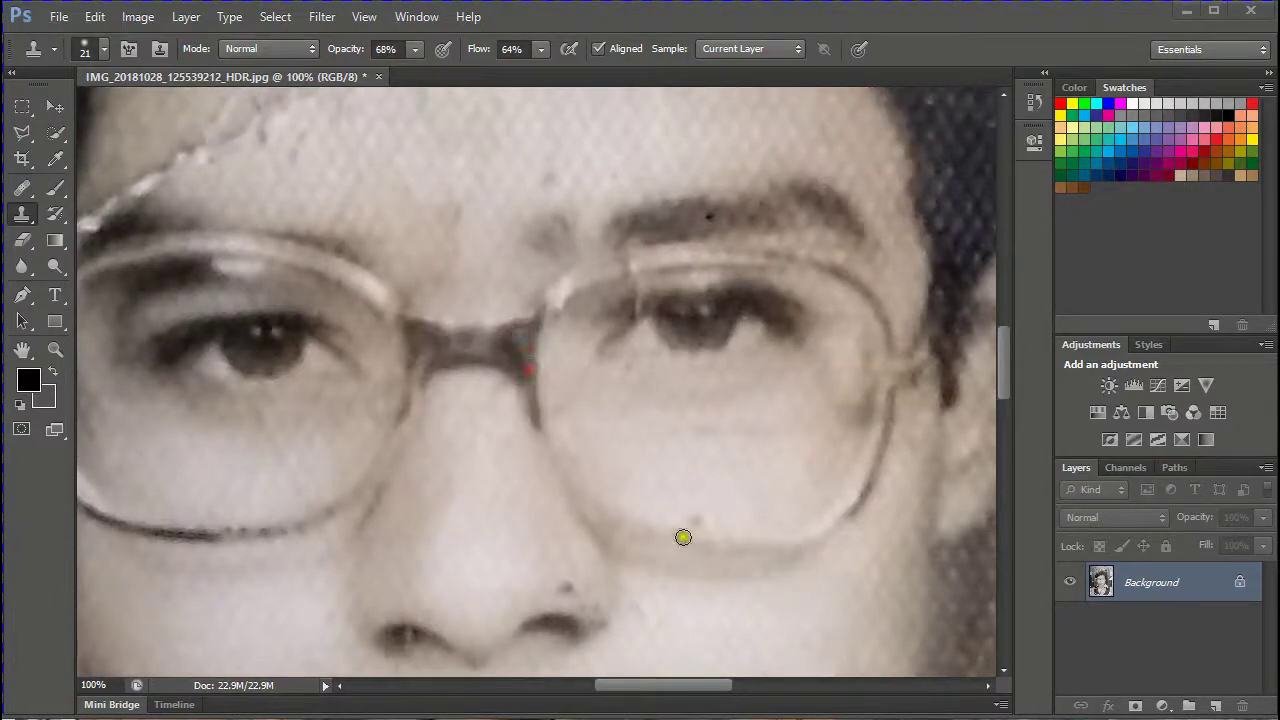
- Stamp over the uneven skin between the eyebrows and across the middle of the forehead
scroll(477, 400, "up", 6)
left_click(519, 326)
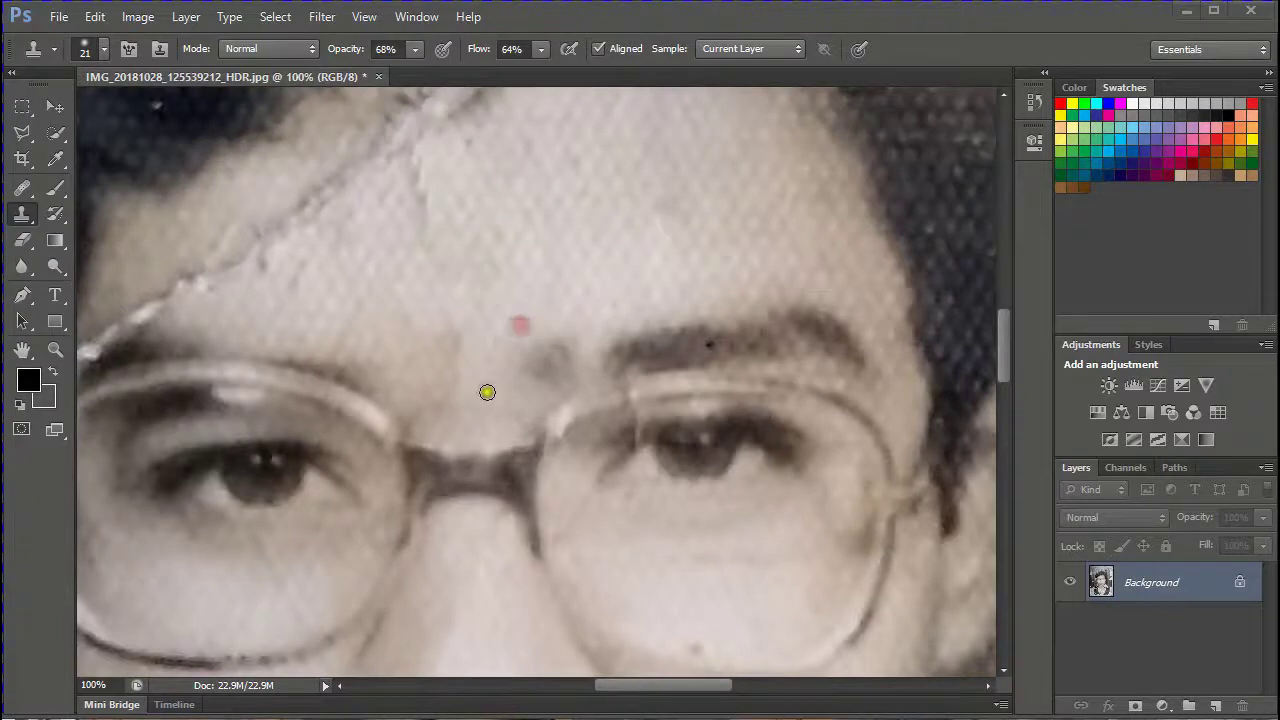
scroll(657, 384, "up", 8)
left_click(686, 404)
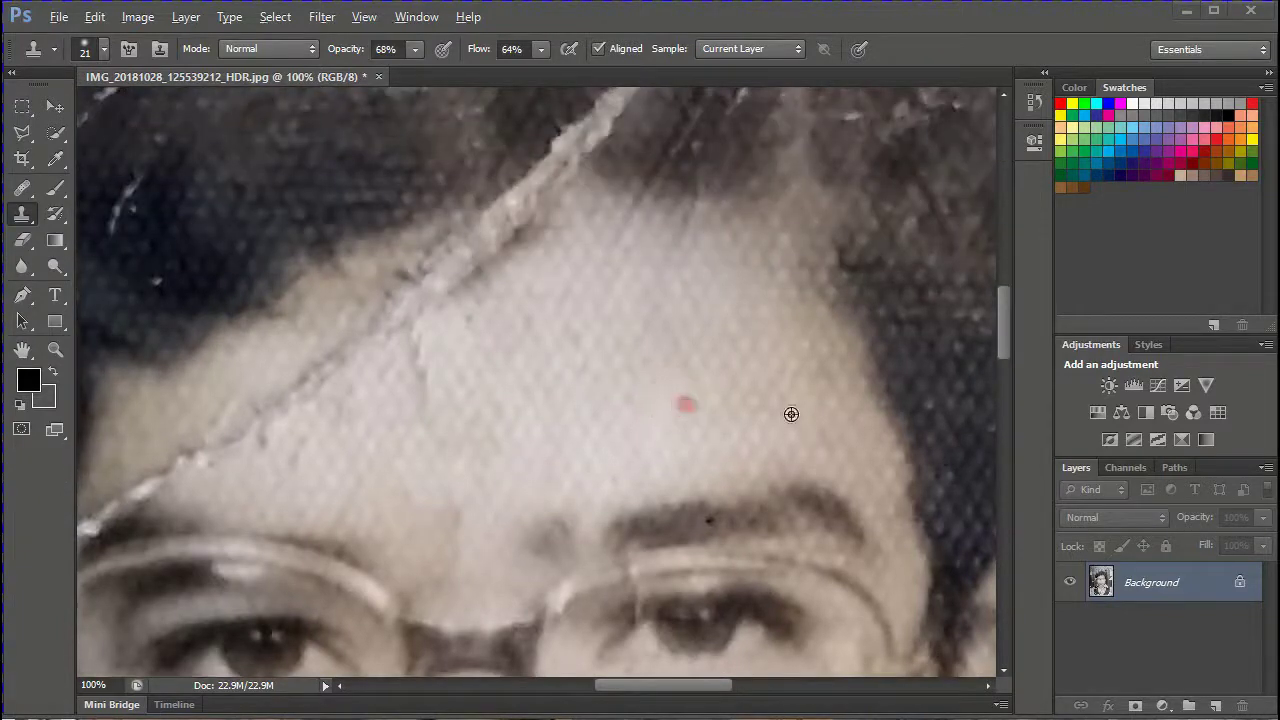
left_click(830, 391)
left_click(567, 347)
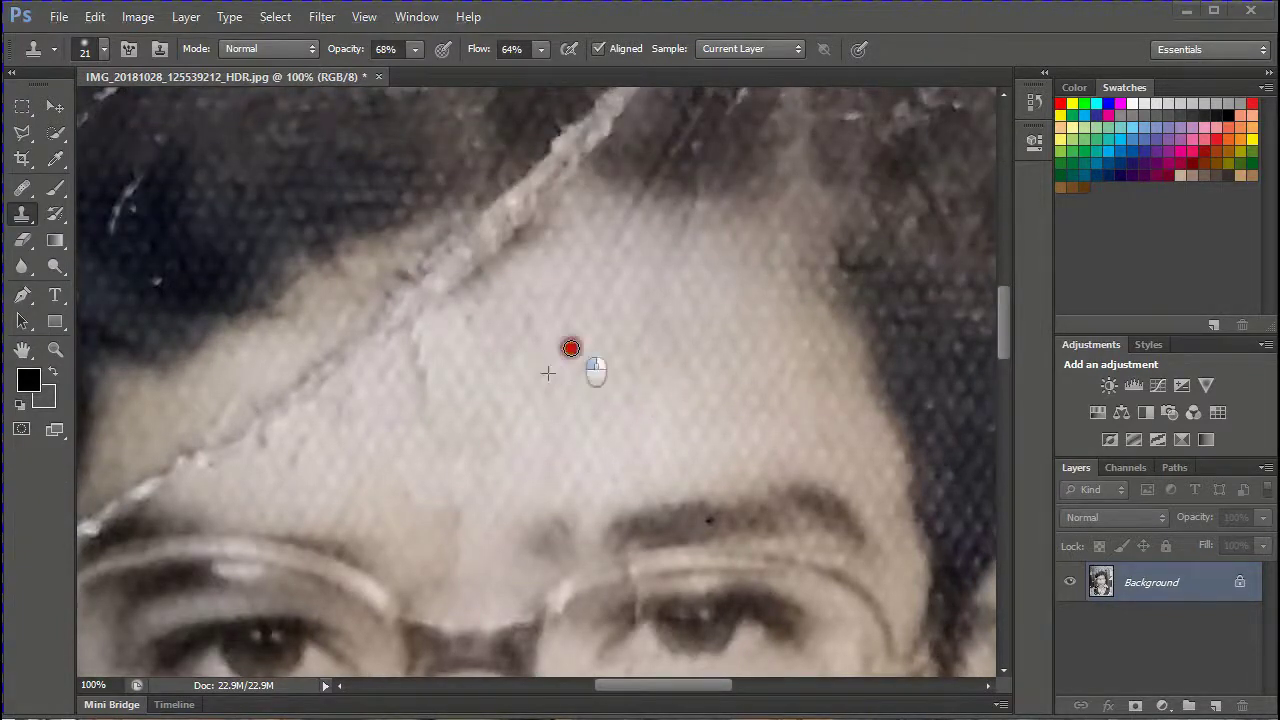
- Clone over the small vertical crease on the forehead just below the diagonal tear
left_click(520, 339)
left_click(420, 400)
left_click(414, 374)
left_click(432, 389)
left_click(394, 366)
left_click(500, 511)
left_click(446, 506)
- Sample skin from the nose and clone over the dark spot just above the nostril
key("ctrl+minus")
key("ctrl+minus")
key("ctrl+minus")
key("ctrl+minus")
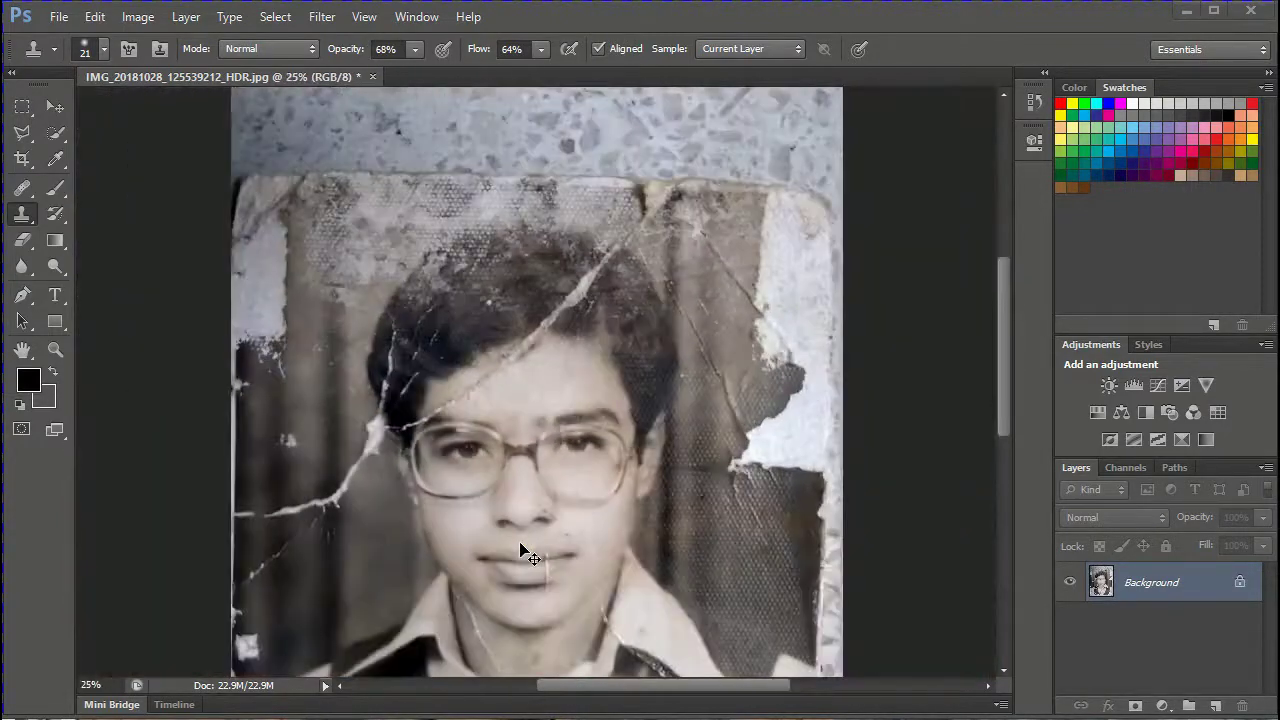
key("ctrl+plus")
key("ctrl+plus")
key("ctrl+plus")
scroll(551, 531, "down", 3)
key("ctrl+plus")
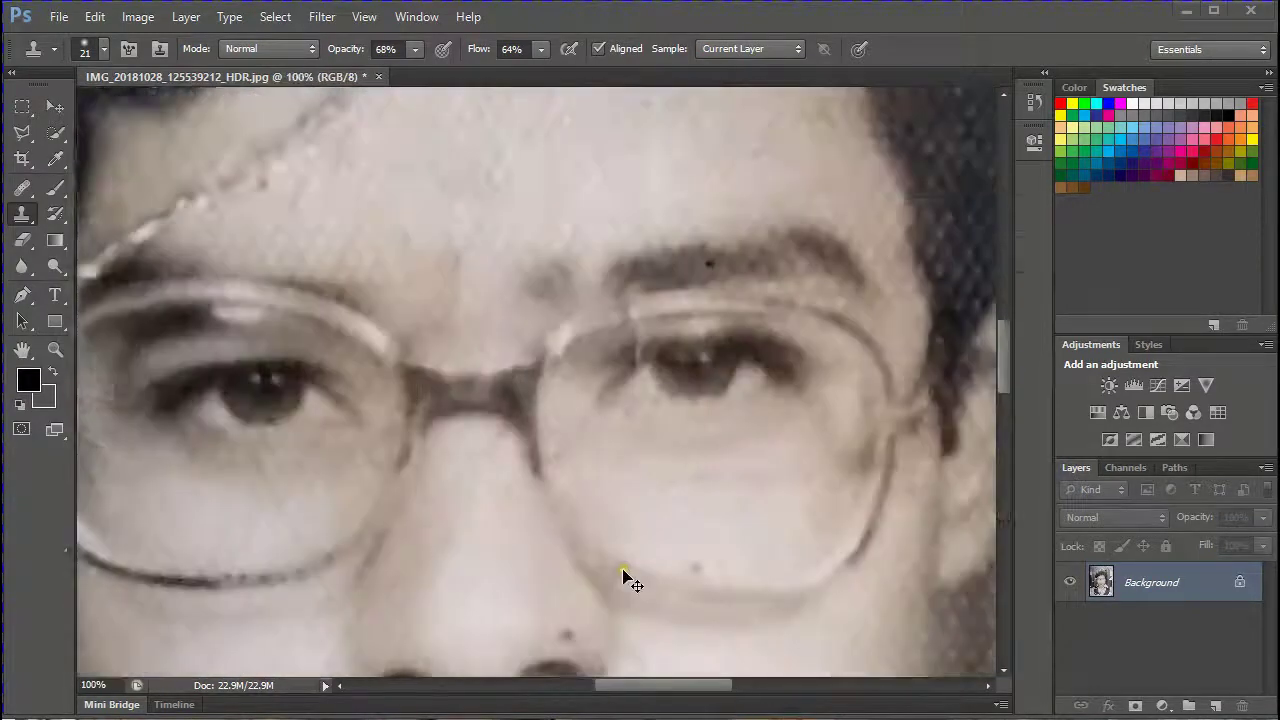
scroll(623, 574, "down", 2)
left_click(545, 529, "alt")
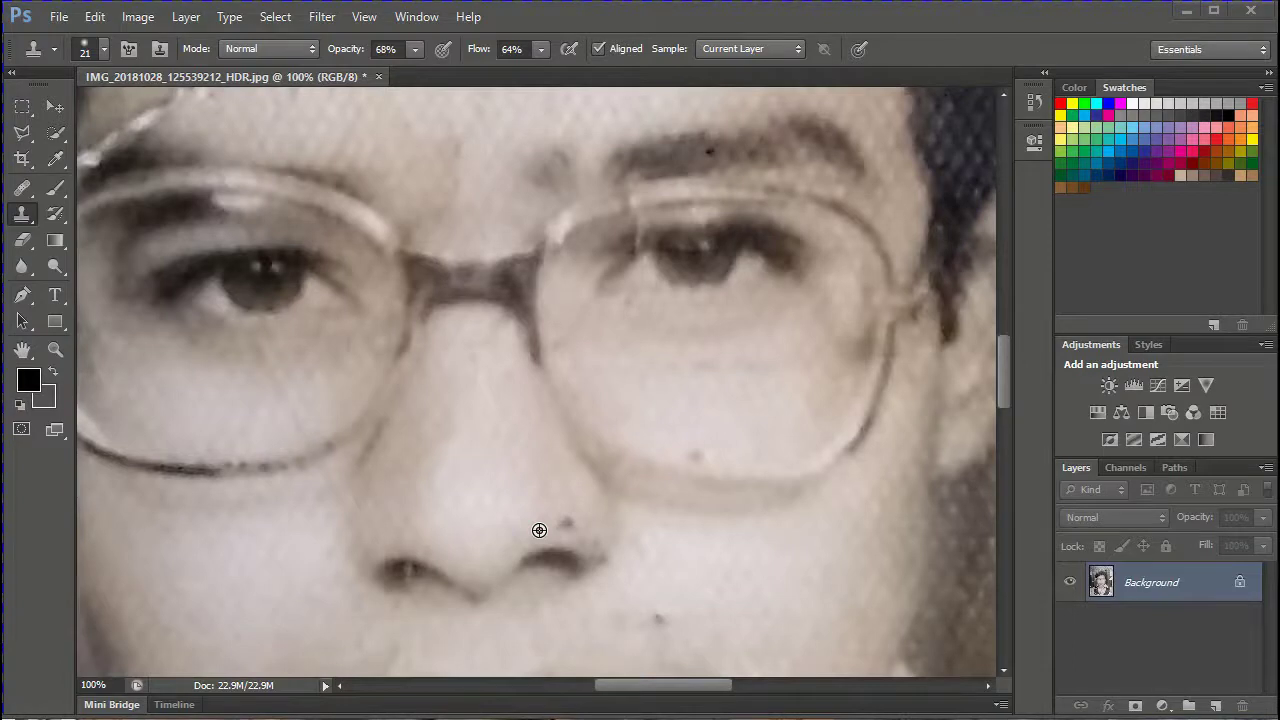
left_click_drag(571, 526, 569, 527)
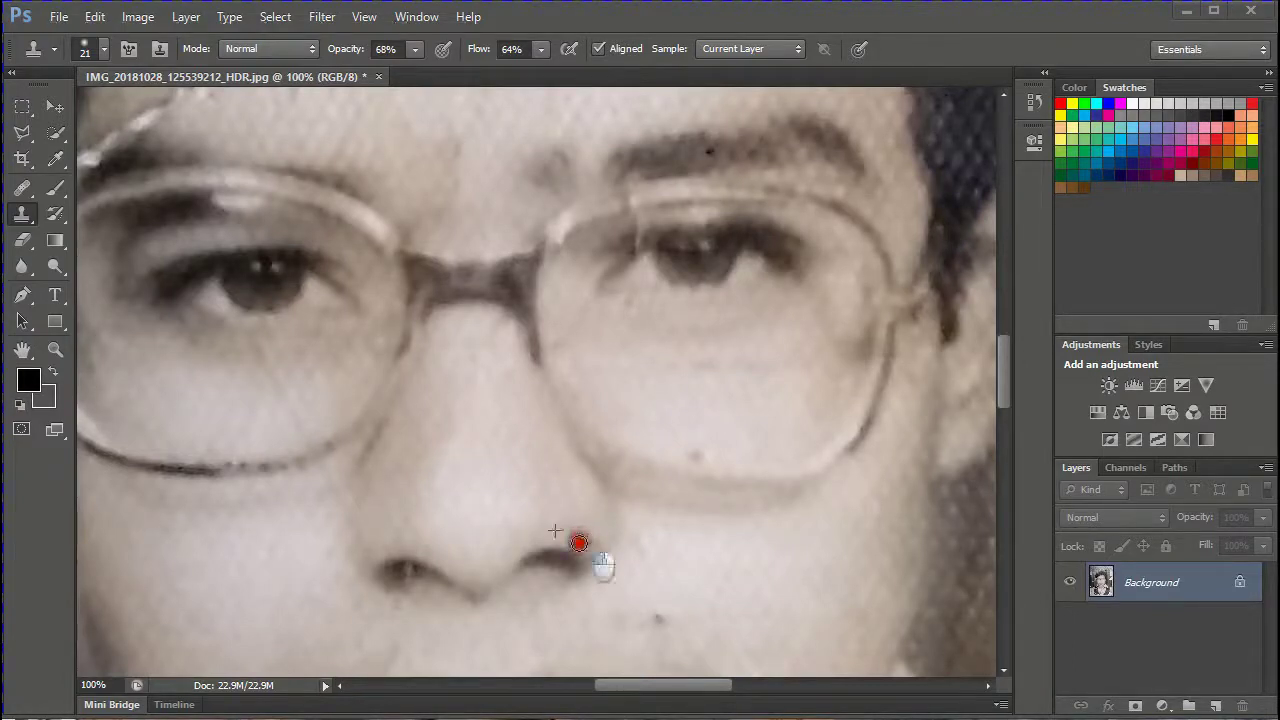
- Clone over the dark spots above the upper lip and inside the lens, and the light marks on the cheek beside the mouth
left_click(644, 626)
left_click(666, 637)
left_click(719, 451)
left_click(685, 451)
scroll(703, 457, "down", 5)
left_click(771, 403)
left_click(773, 426)
left_click(820, 484)
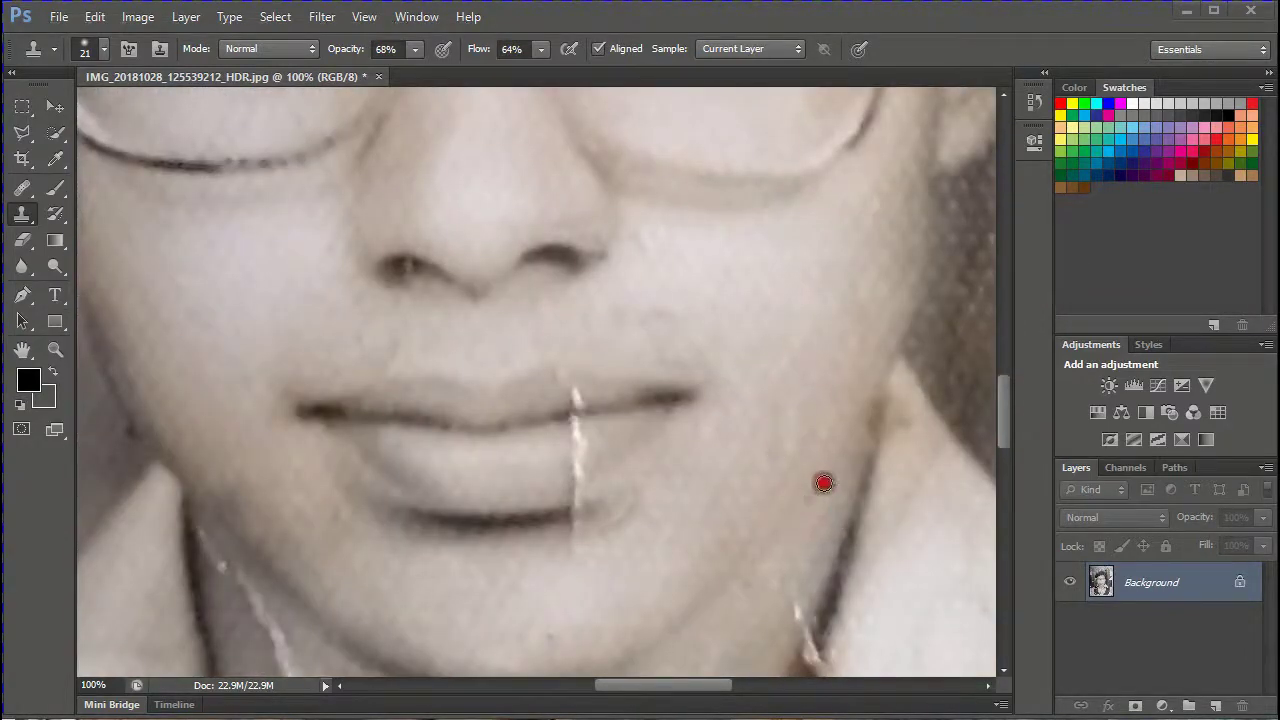
- Clone out the lower part of the white vertical crack, from the chin up through the lower lip
mouse_move(564, 552)
left_mouse_down()
mouse_move(569, 512)
mouse_move(559, 475)
mouse_move(576, 455)
mouse_move(566, 500)
left_mouse_up()
left_click(637, 513)
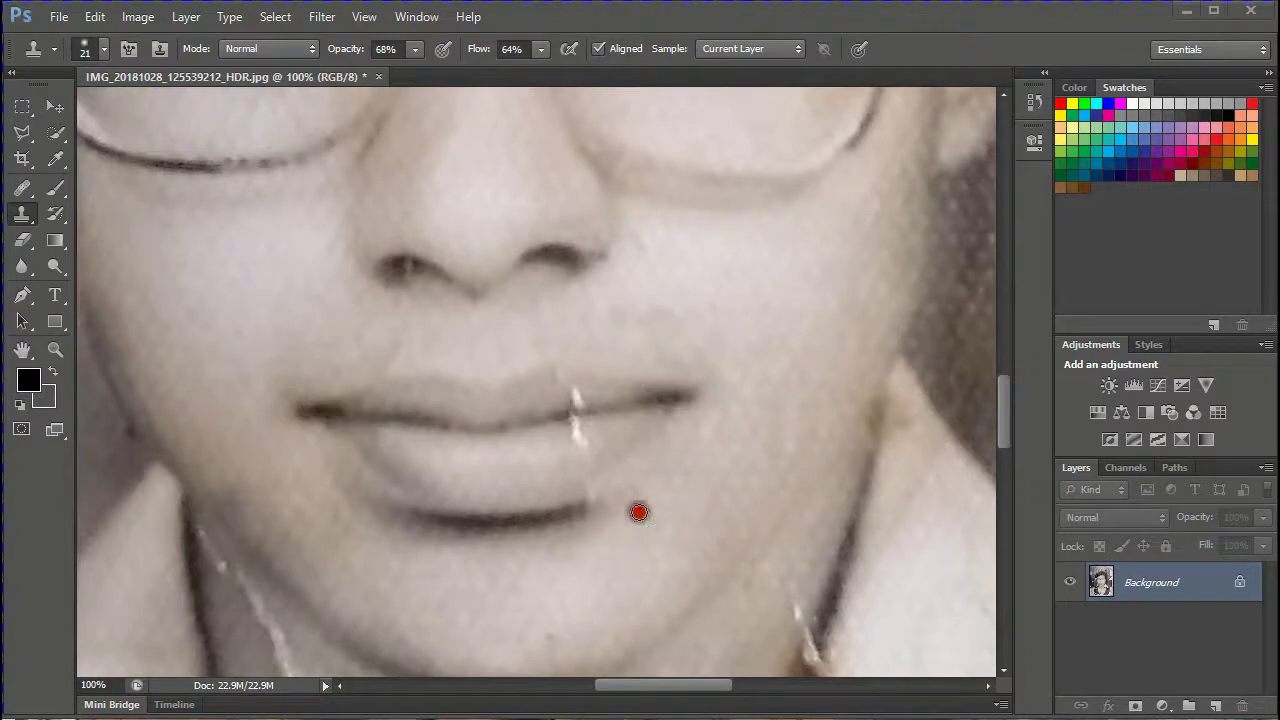
left_click(606, 491)
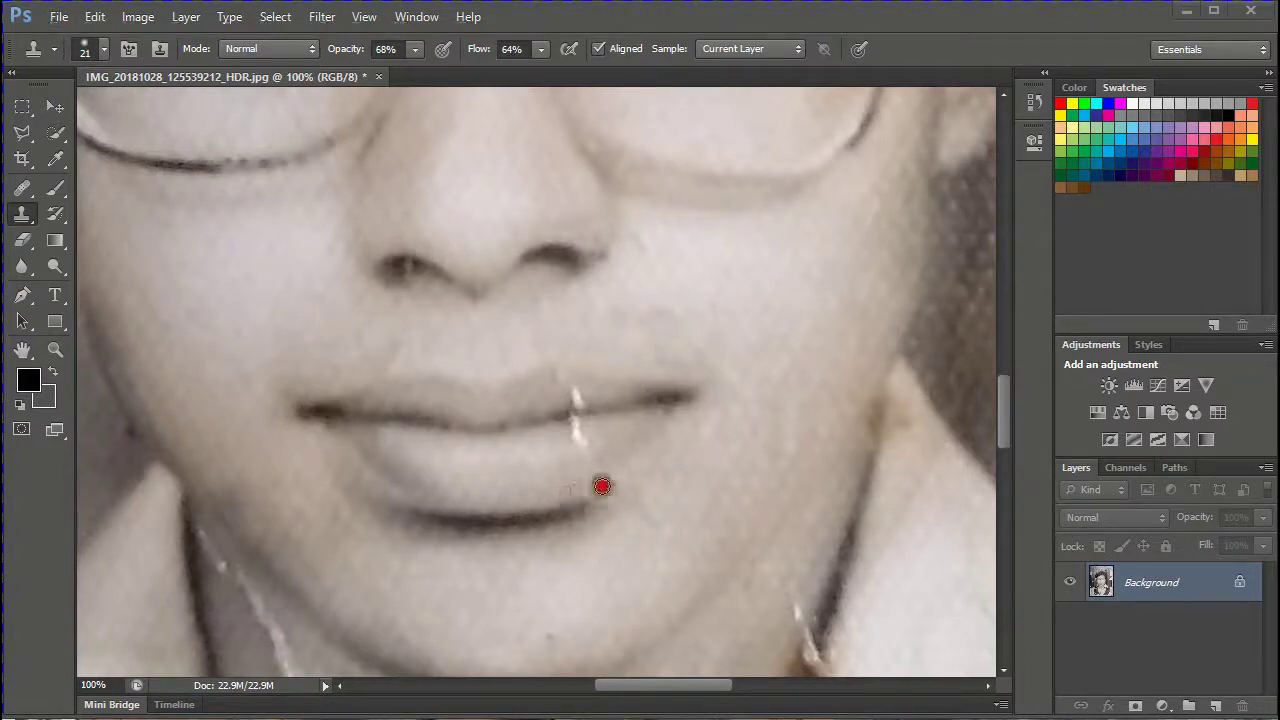
left_click(571, 454)
left_click(582, 441)
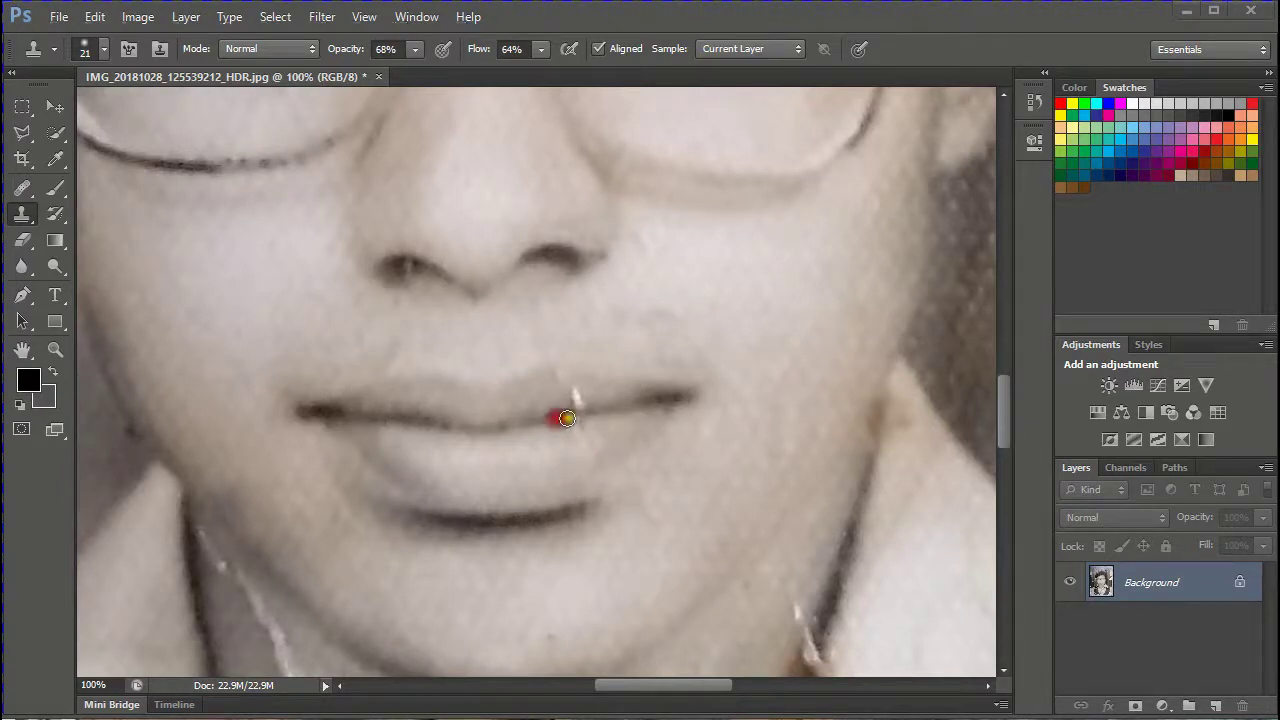
- Clone out the rest of the white crack across the mouth line and upper lip
left_click(569, 397)
left_click(582, 390)
left_click(571, 391)
left_click(611, 391)
left_click(553, 379)
left_click(537, 393)
- Sample the skin below the nostril and retouch the nostril's lower edge
scroll(560, 425, "down", 3)
scroll(677, 477, "up", 5)
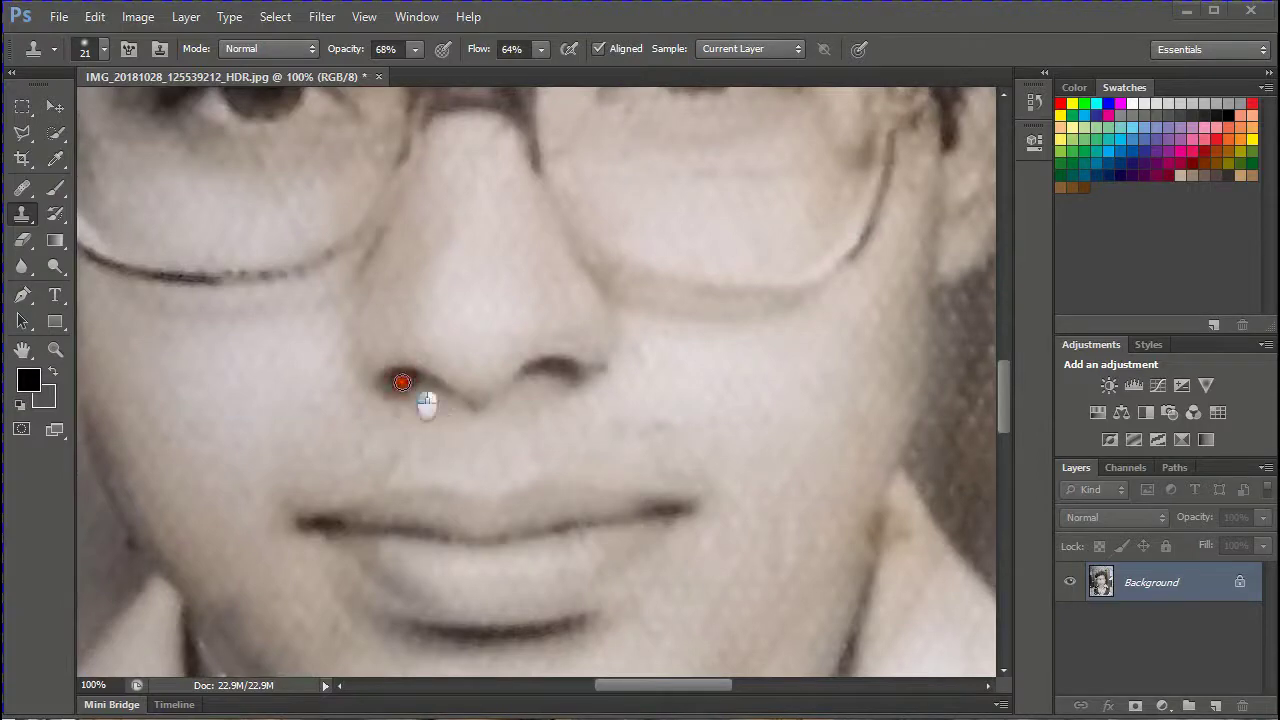
left_click(390, 418, "alt")
left_click(420, 401)
- Sample clean cheek skin and smooth the blotches beside the mouth and along the chin
scroll(384, 468, "down", 2)
left_click(306, 529, "alt")
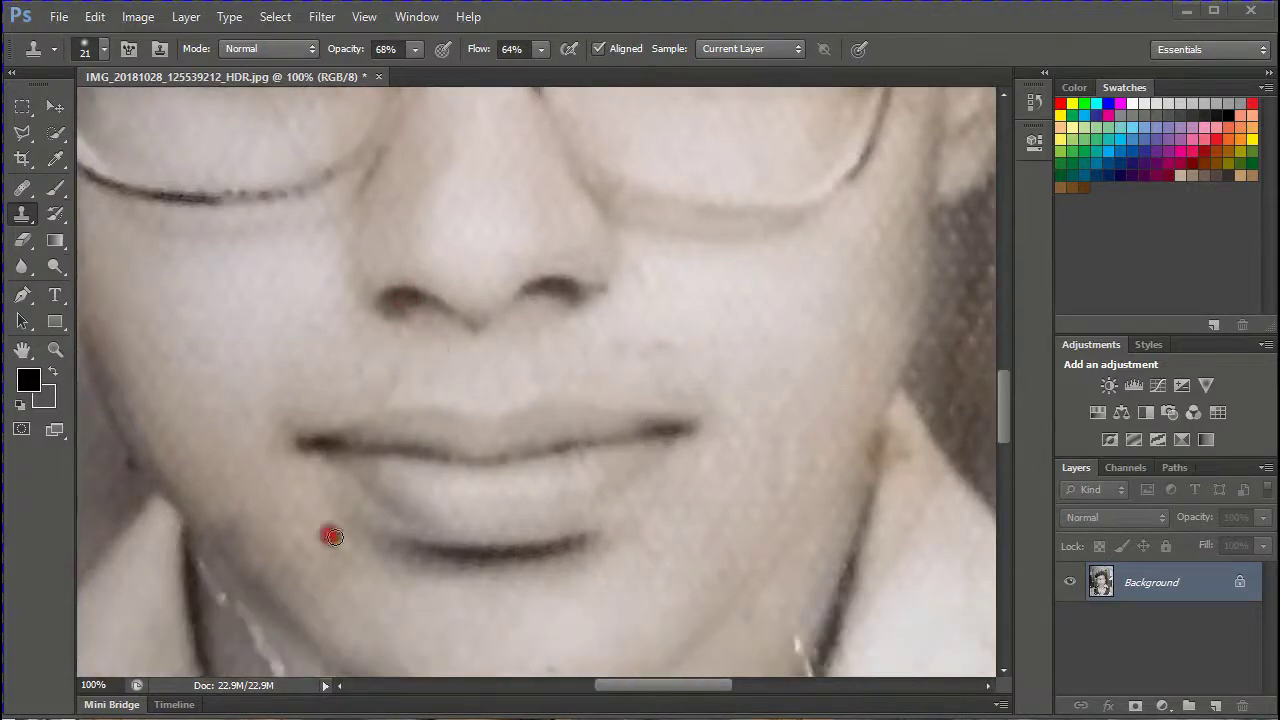
left_click(345, 560)
scroll(456, 627, "down", 2)
left_click_drag(456, 627, 376, 594)
scroll(649, 549, "down", 3)
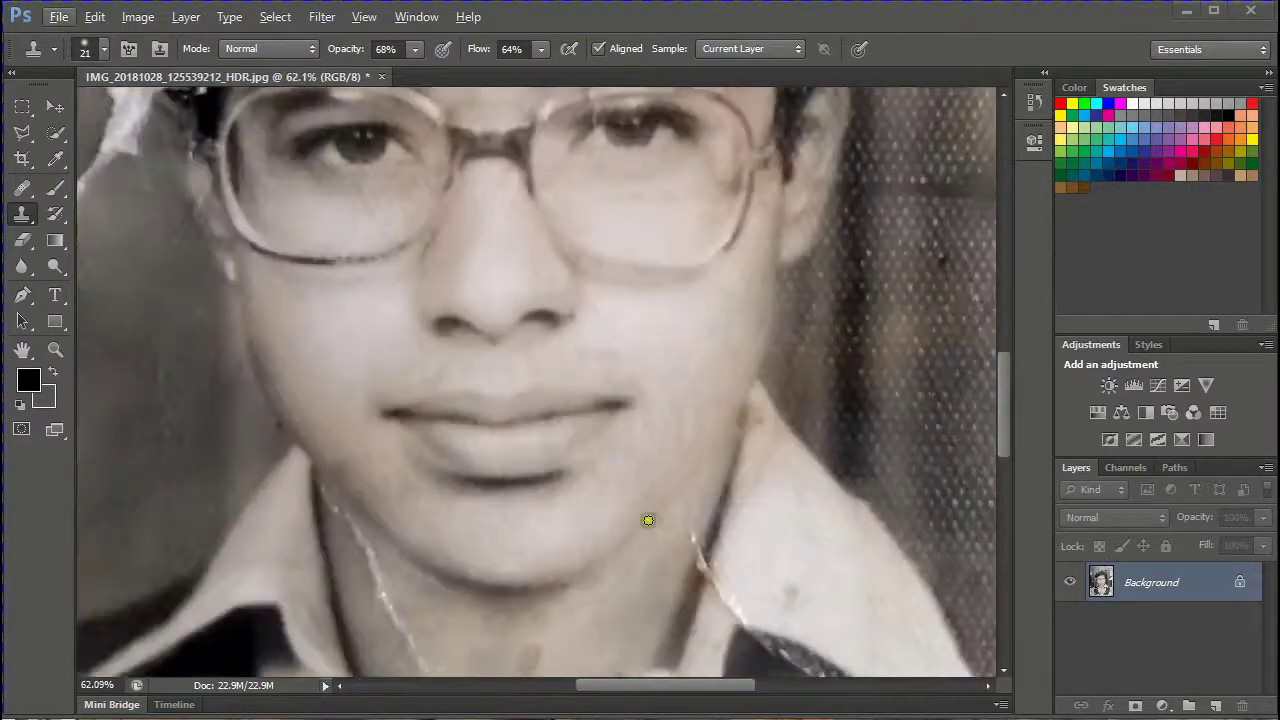
scroll(655, 575, "up", 3)
scroll(645, 525, "down", 1)
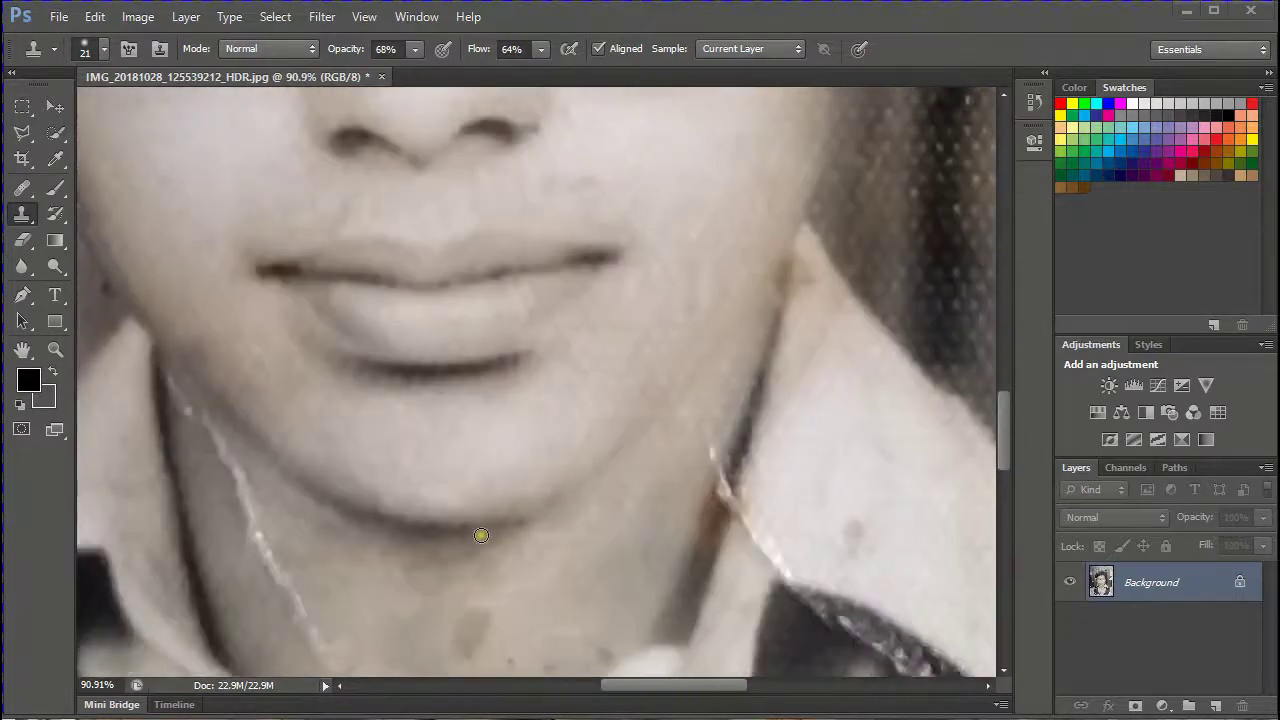
- Smooth the forehead skin between the eyebrows and clone out the black dot in the eyebrow
scroll(470, 520, "up", 9)
scroll(460, 510, "left", 2)
scroll(408, 540, "up", 3)
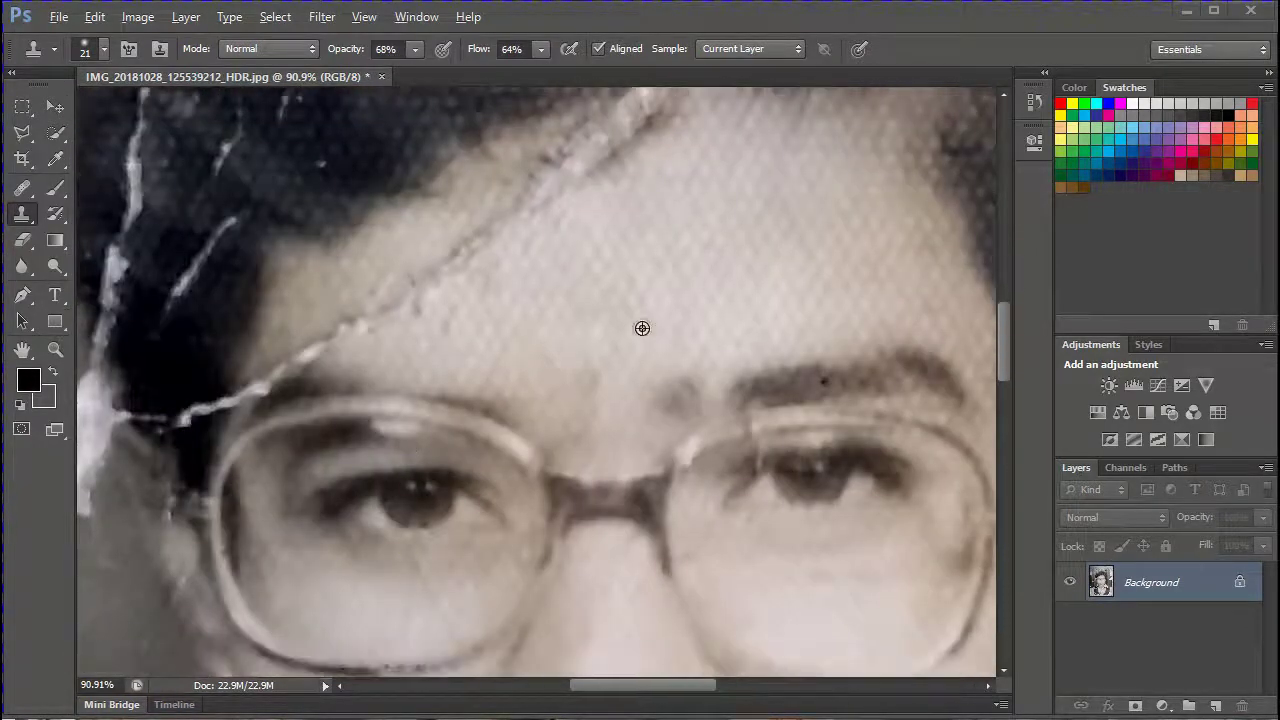
left_click_drag(592, 382, 606, 406)
left_click(629, 317, "alt")
mouse_move(609, 362)
left_mouse_down()
mouse_move(594, 351)
mouse_move(601, 405)
left_mouse_up()
left_click_drag(819, 387, 822, 392)
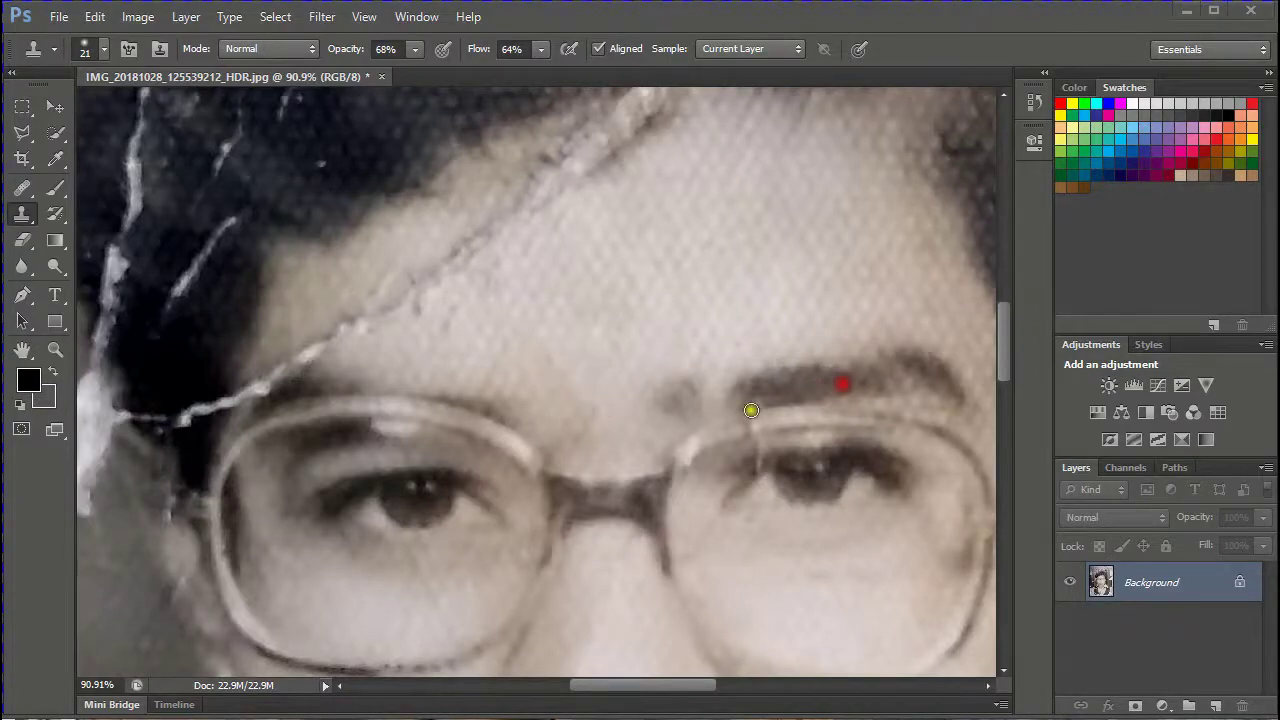
- Clone out the lower end of the white neck crack, enlarging the stamp brush to 54 px
scroll(426, 506, "down", 10)
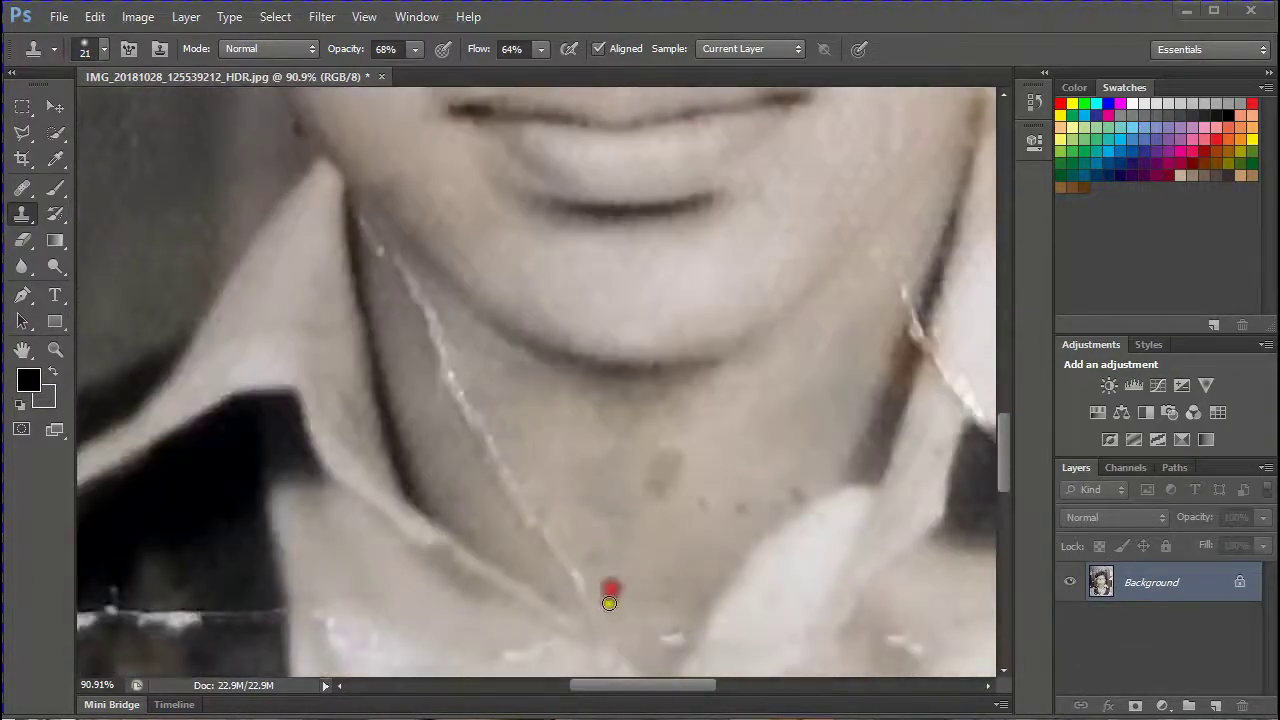
mouse_move(609, 603)
left_mouse_down()
mouse_move(598, 570)
mouse_move(592, 589)
mouse_move(556, 546)
mouse_move(570, 527)
mouse_move(547, 558)
left_mouse_up()
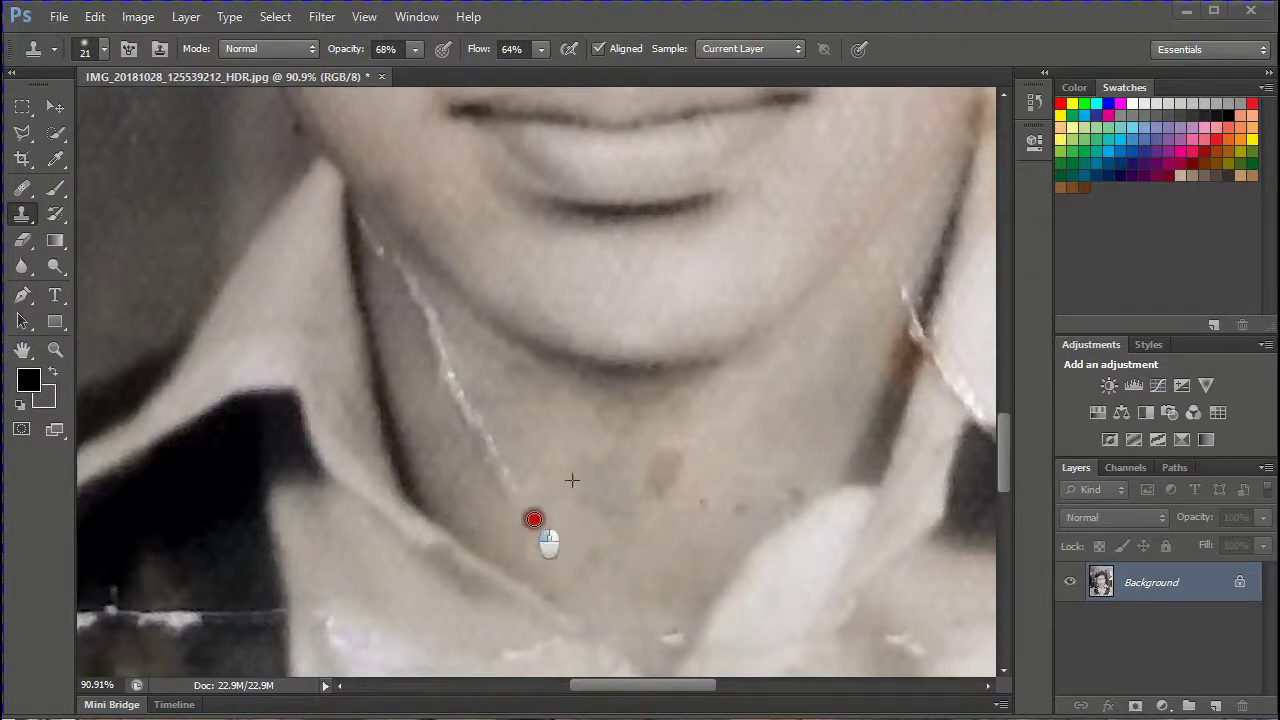
right_click(714, 561)
mouse_move(536, 498)
left_mouse_down()
mouse_move(494, 414)
mouse_move(491, 449)
mouse_move(517, 503)
mouse_move(587, 579)
mouse_move(568, 590)
left_mouse_up()
- Sample nearby neck skin and clone over the middle section of the white neck crack
left_click(442, 434, "alt")
mouse_move(460, 404)
left_mouse_down()
mouse_move(430, 365)
mouse_move(441, 354)
left_mouse_up()
left_click(455, 423, "alt")
left_click(497, 483)
scroll(508, 535, "up", 3)
left_click(426, 435)
left_click(403, 506, "alt")
mouse_move(430, 464)
left_mouse_down()
mouse_move(437, 480)
mouse_move(430, 464)
left_mouse_up()
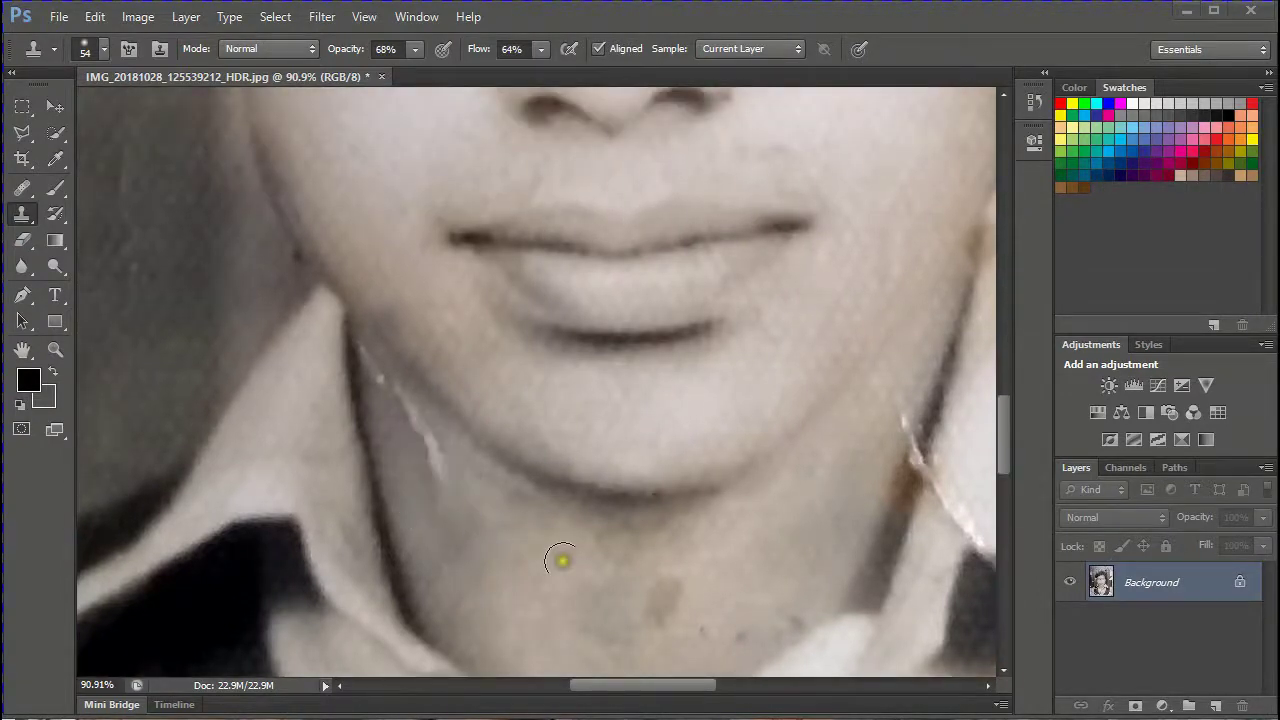
- Reduce the stamp brush to 33 px and clone out the upper neck crack between the jaw and collar
scroll(560, 560, "down", 3)
scroll(560, 560, "up", 2)
right_click(599, 479)
left_click(436, 469, "alt")
left_click(454, 437)
left_click(463, 456)
left_click(454, 429)
left_click(448, 419)
left_click_drag(426, 414, 427, 389)
- Stamp clean skin over the uneven area under the chin and the brown stain on the neck
left_click(540, 472)
left_click(512, 460)
left_click(586, 494)
left_click(611, 507)
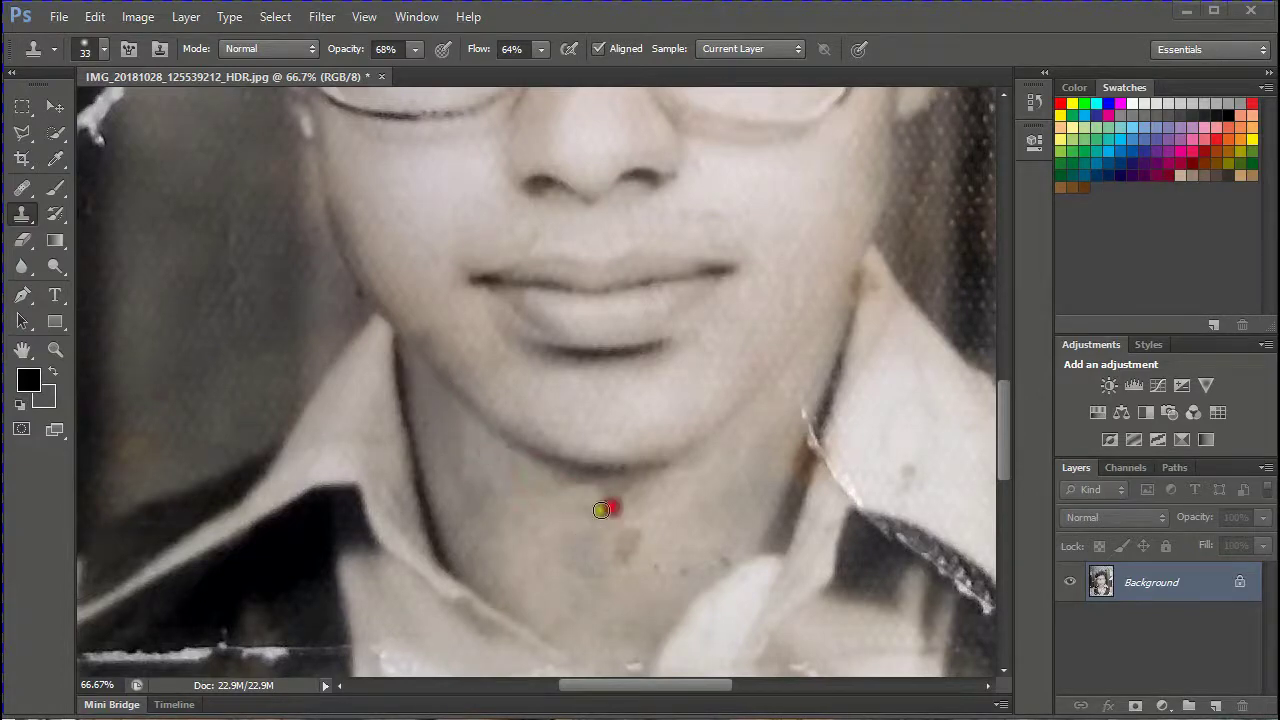
left_click(629, 543)
left_click(622, 581)
left_click(663, 591)
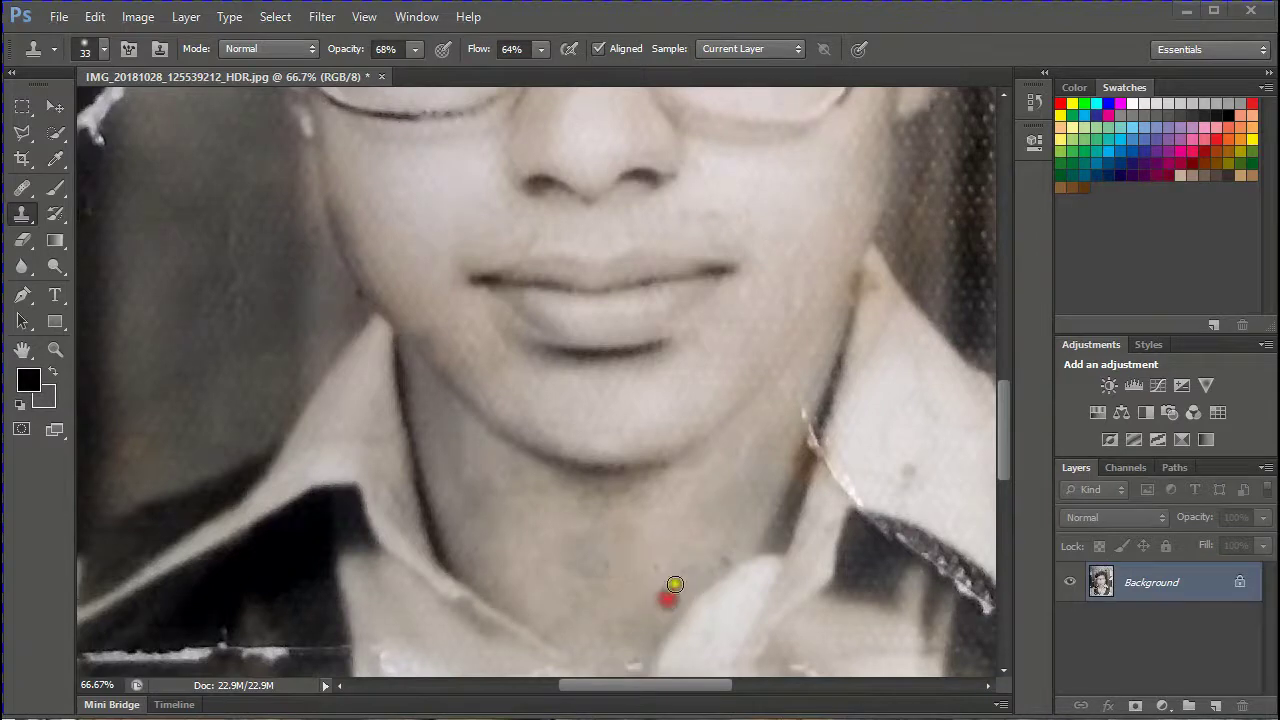
- Clone over the dark specks beside the collar and the marks at the base of the neck
left_click(731, 554)
scroll(490, 647, "down", 3)
left_click(625, 506)
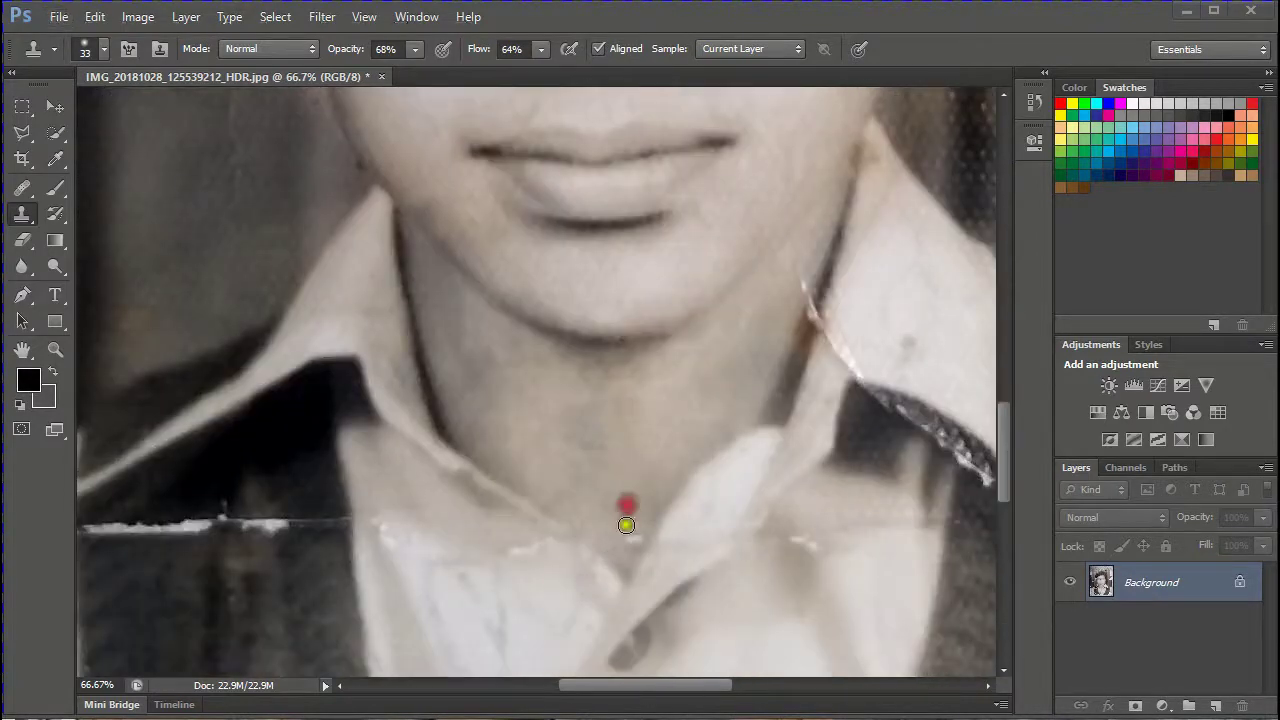
left_click(623, 546)
scroll(540, 646, "down", 3)
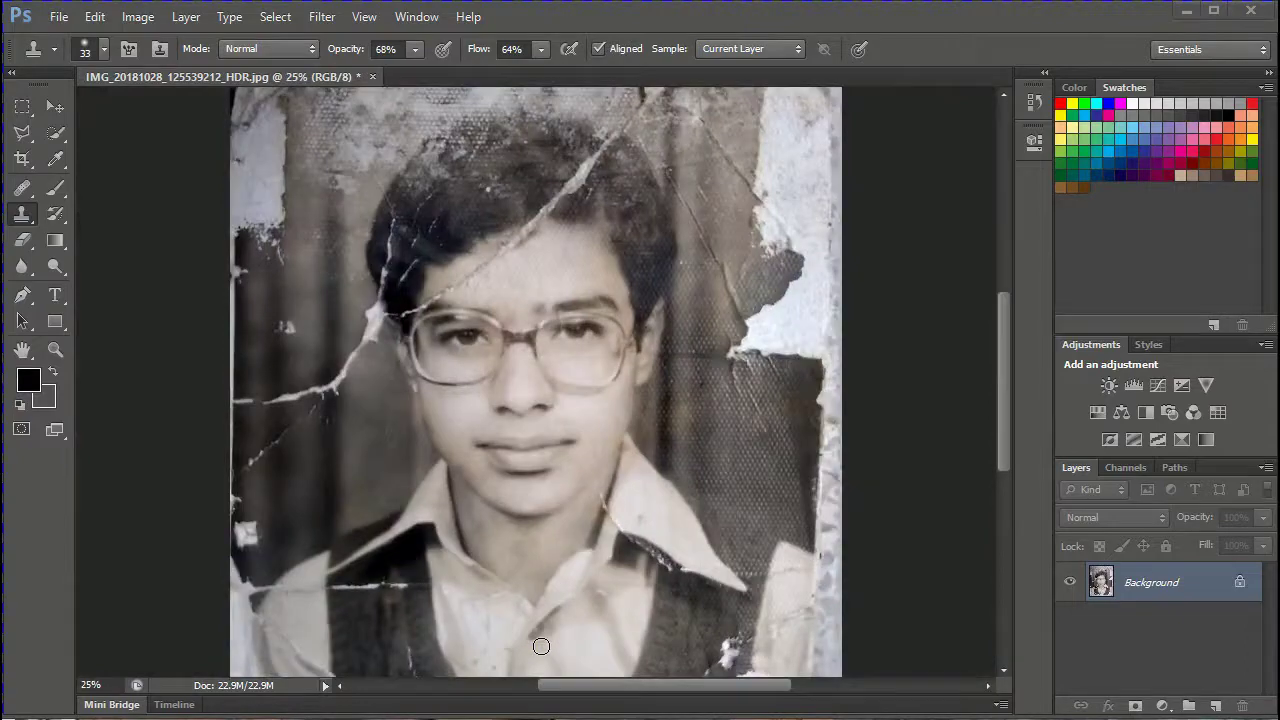
- Desaturate the whole photo
left_click(186, 17)
mouse_move(138, 17)
mouse_move(167, 67)
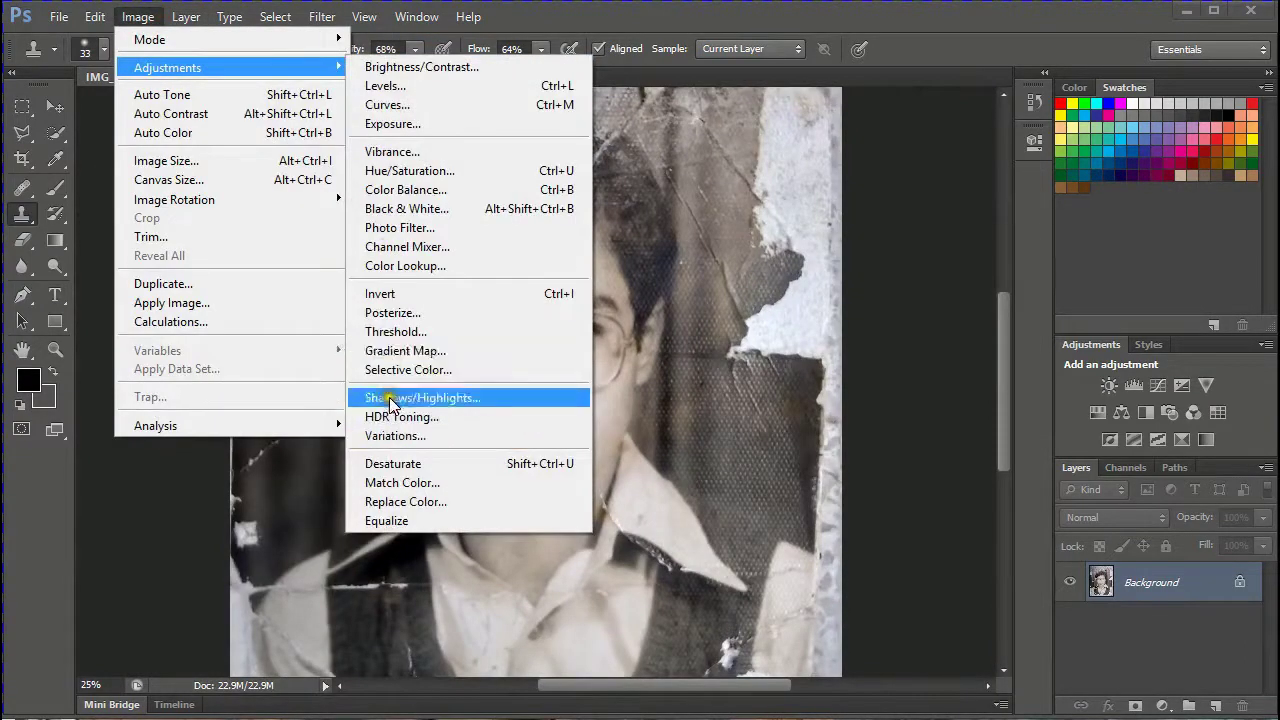
left_click(393, 463)
- Sample the neck's gray and paint over the neck with a 52 px Brush at 18% opacity and reduced flow
scroll(609, 437, "down", 1)
scroll(612, 440, "up", 1)
scroll(614, 444, "up", 4)
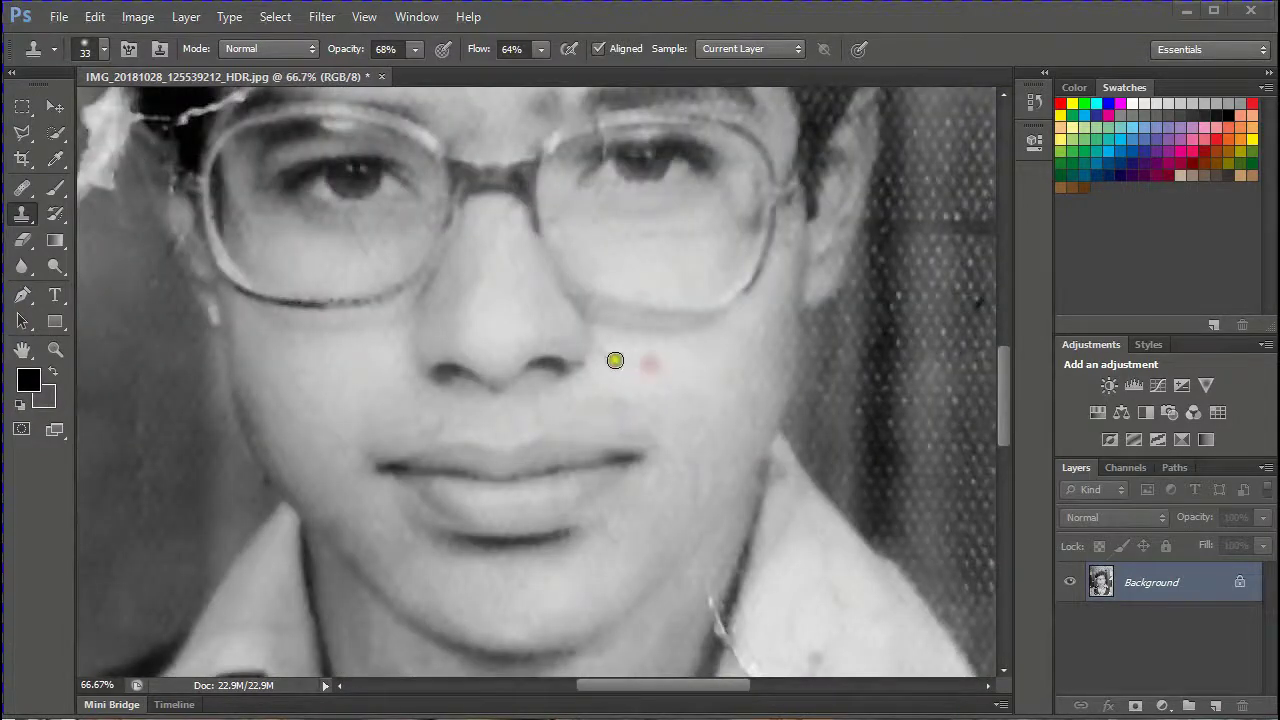
scroll(667, 619, "down", 5)
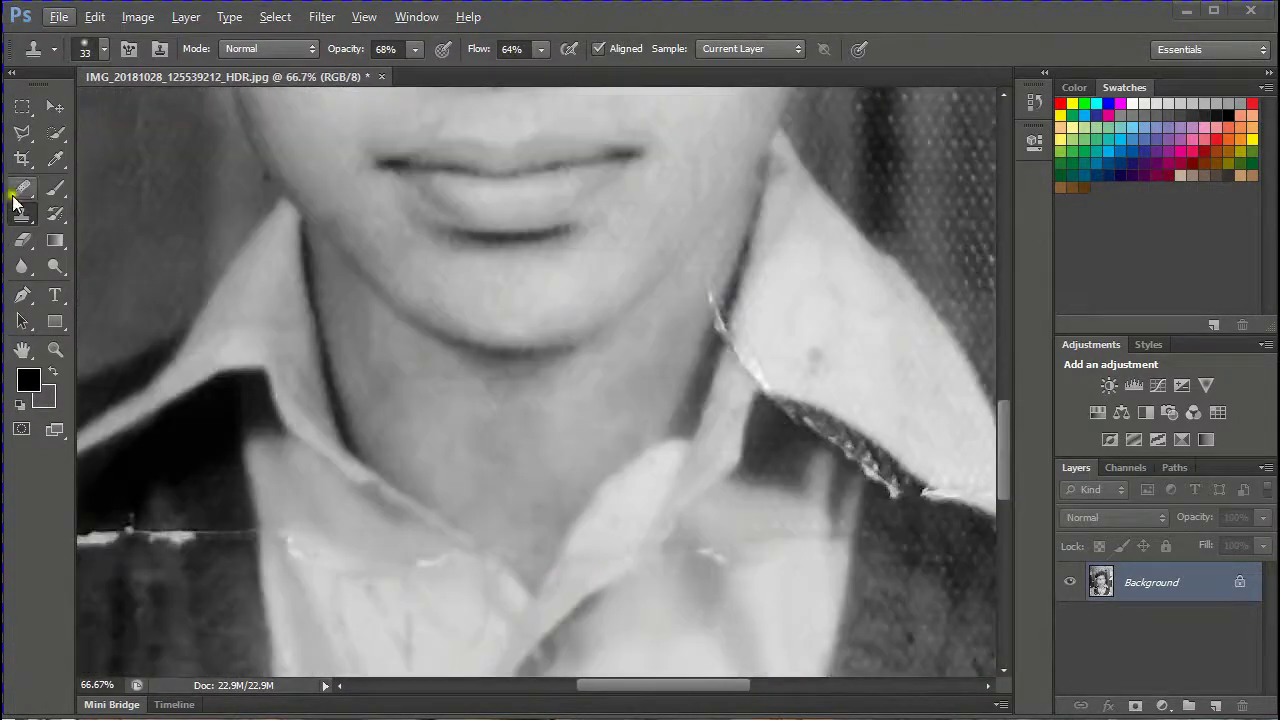
left_click(56, 192)
left_click(584, 387, "alt")
right_click(762, 446)
left_click(811, 478)
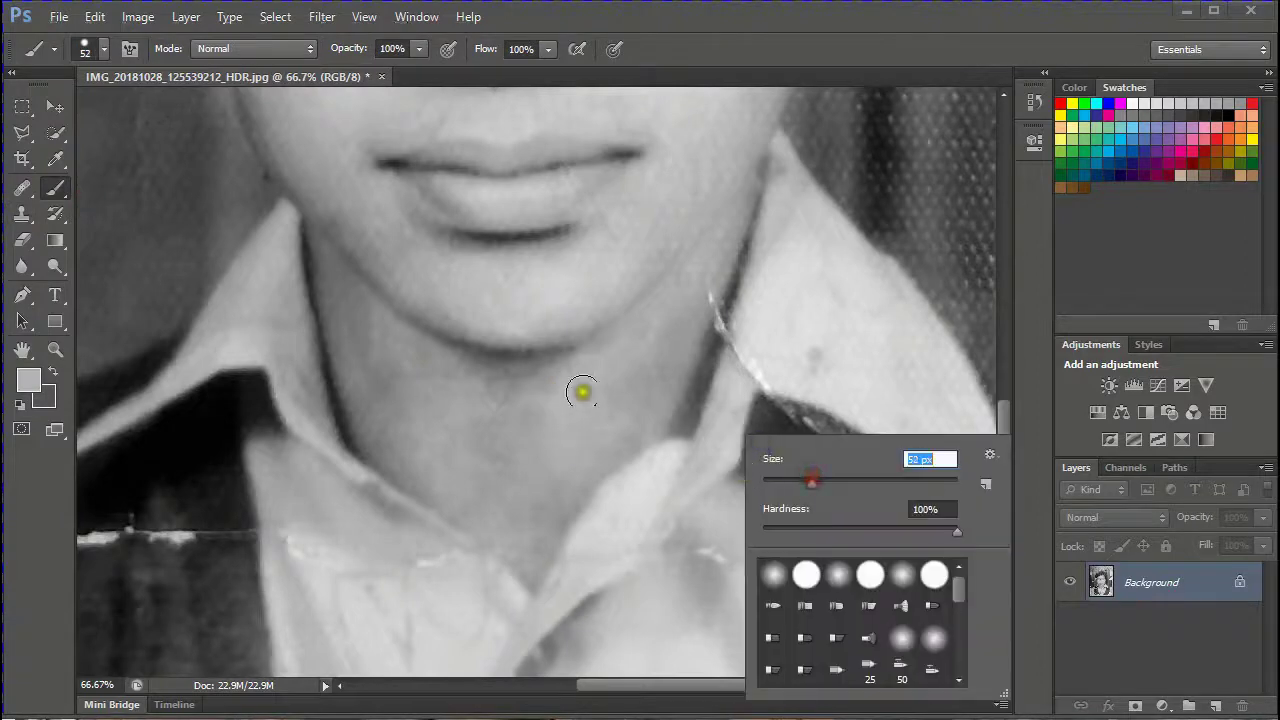
left_click_drag(583, 391, 583, 466)
left_click_drag(348, 50, 269, 50)
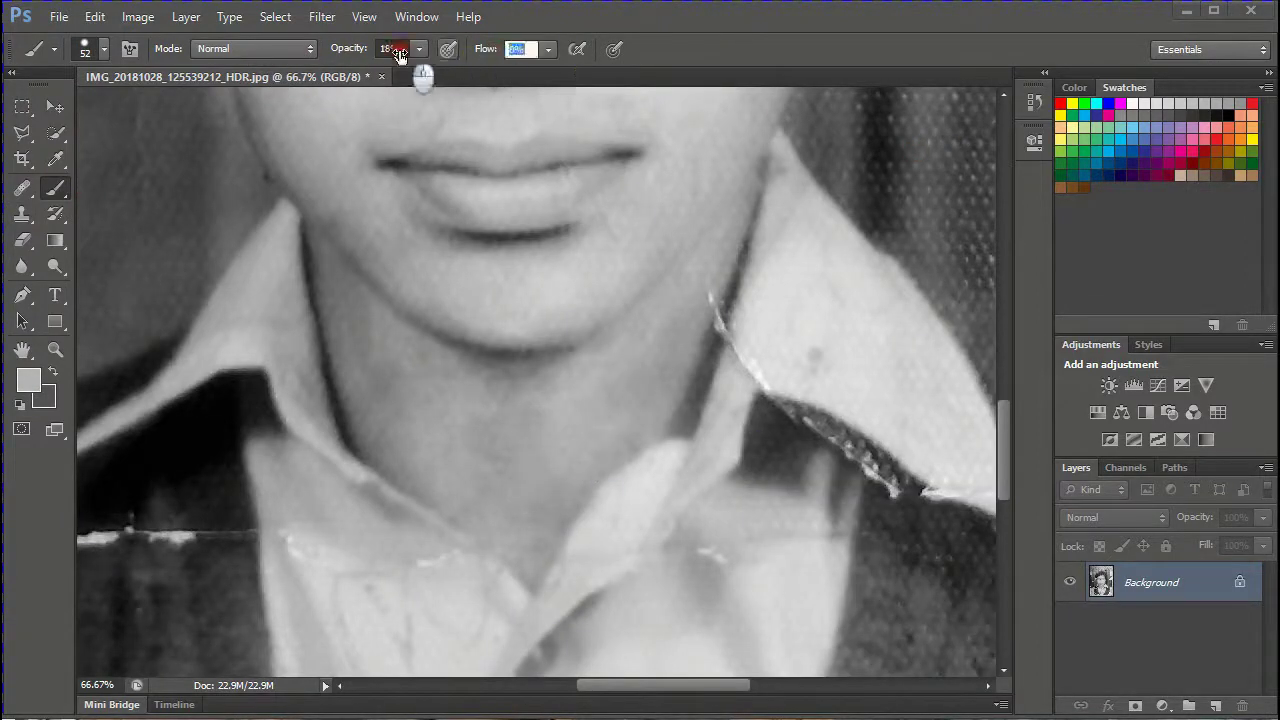
mouse_move(595, 433)
left_mouse_down()
mouse_move(529, 429)
mouse_move(503, 466)
mouse_move(483, 437)
mouse_move(469, 447)
mouse_move(474, 431)
mouse_move(429, 471)
mouse_move(357, 329)
mouse_move(418, 458)
mouse_move(391, 371)
mouse_move(491, 543)
mouse_move(543, 566)
mouse_move(683, 315)
mouse_move(711, 314)
mouse_move(697, 472)
left_mouse_up()
- Return to the Clone Stamp and cover the crack at the neck's edge and the dark stain on the adjacent collar
left_click(22, 214)
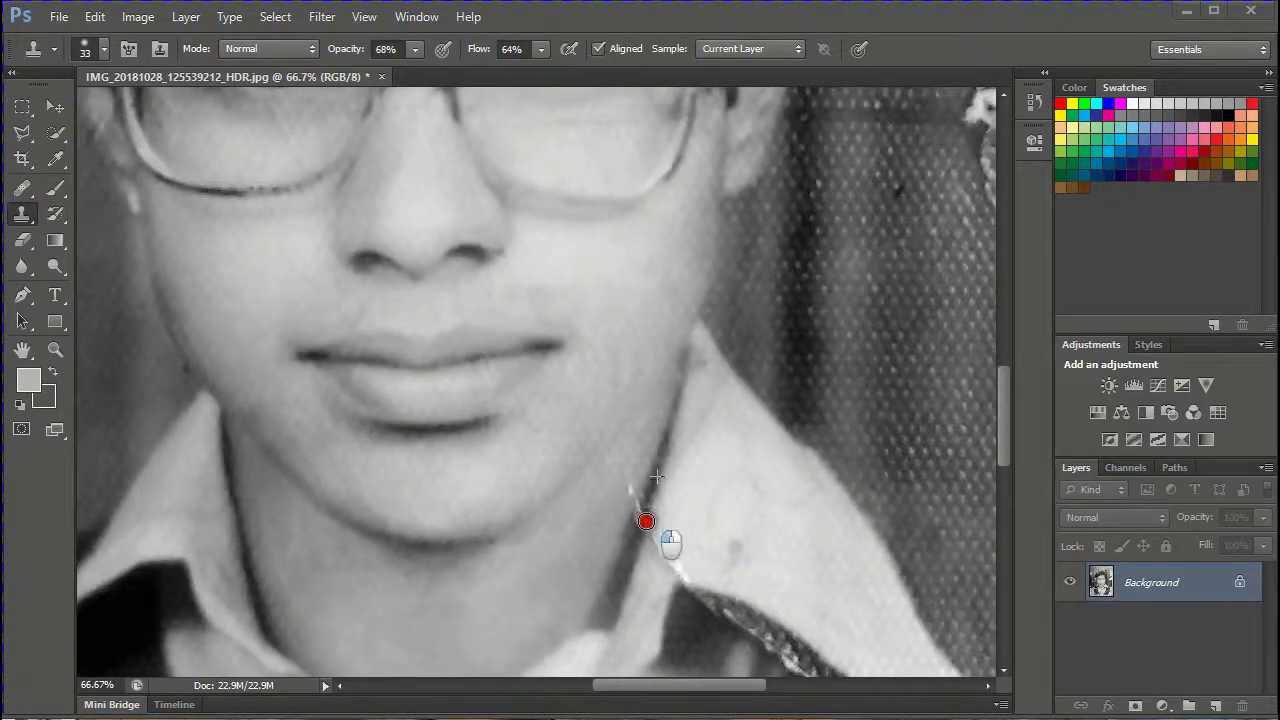
mouse_move(646, 521)
left_mouse_down()
mouse_move(617, 505)
mouse_move(621, 518)
mouse_move(605, 553)
left_mouse_up()
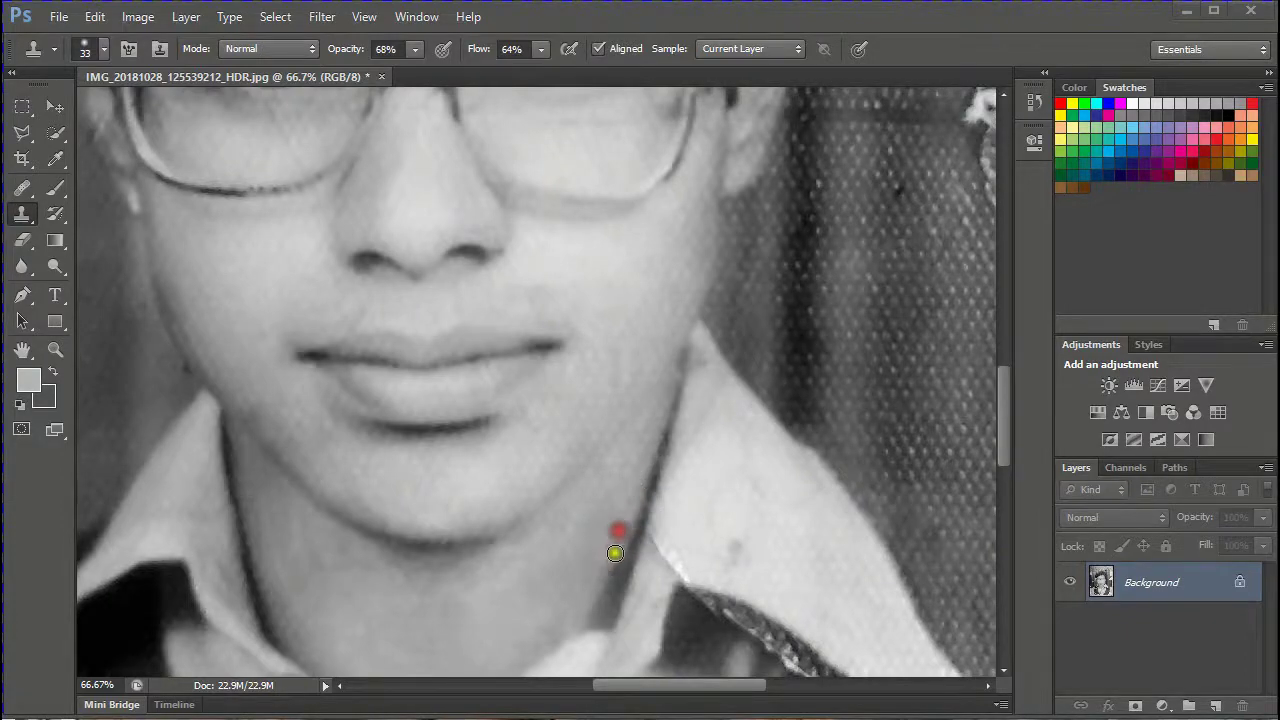
scroll(612, 573, "down", 3)
left_click(771, 408, "alt")
left_click(729, 381)
left_click(748, 426)
left_click(791, 386)
left_click(823, 330, "alt")
left_click(742, 356)
- Stamp clean fabric over the remaining blemishes on the light collar beside the neck
scroll(754, 322, "up", 2)
left_click(732, 446)
left_click(743, 357)
left_click(703, 389)
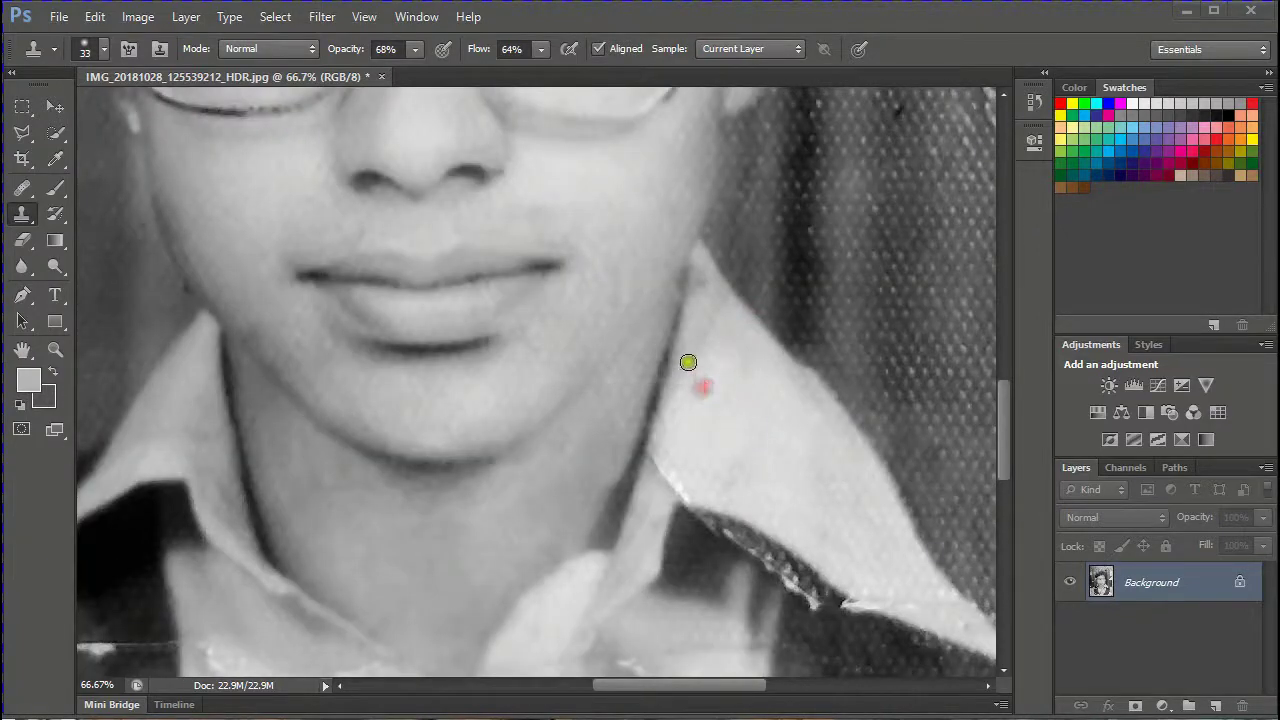
scroll(709, 398, "up", 1)
- Clone sampled skin over the uneven spots around the mouth, lower cheek and upper lip
scroll(700, 450, "down", 4)
scroll(686, 560, "left", 2)
scroll(686, 560, "up", 4)
left_click(431, 538, "alt")
left_click(488, 510)
scroll(480, 530, "up", 4)
left_click(644, 601)
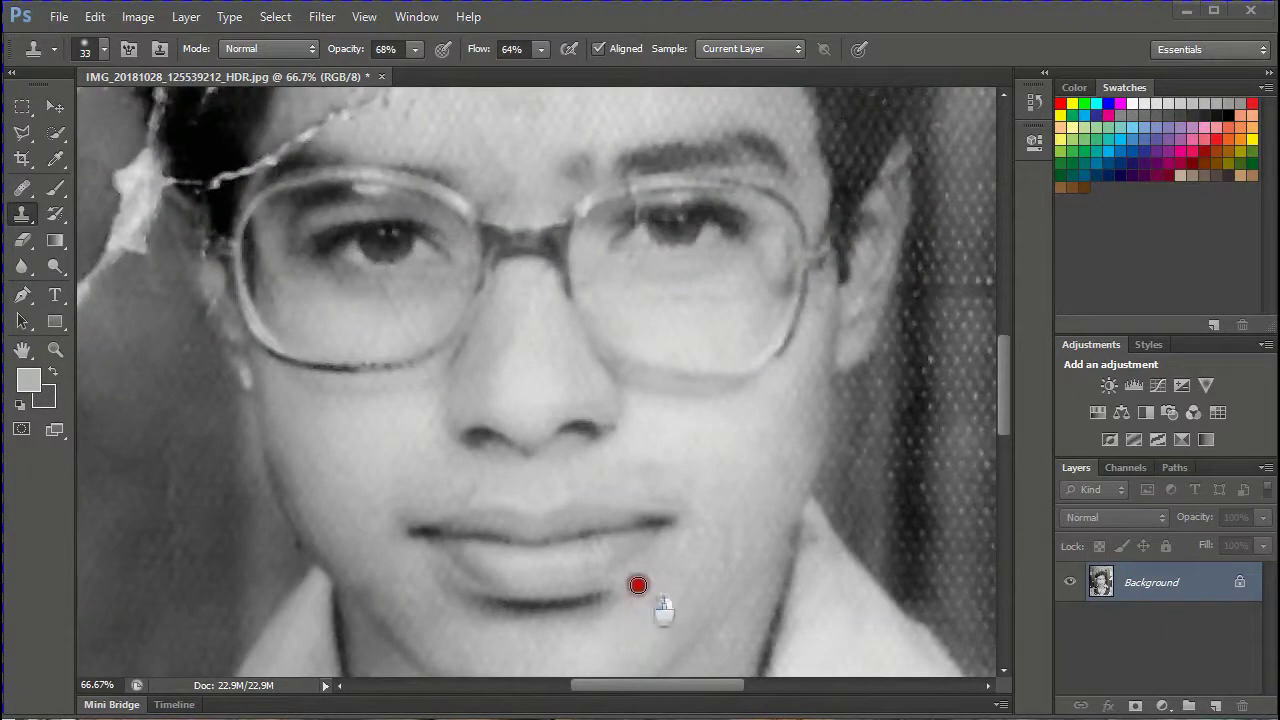
scroll(527, 552, "up", 1)
scroll(527, 552, "up", 1)
left_click(431, 528)
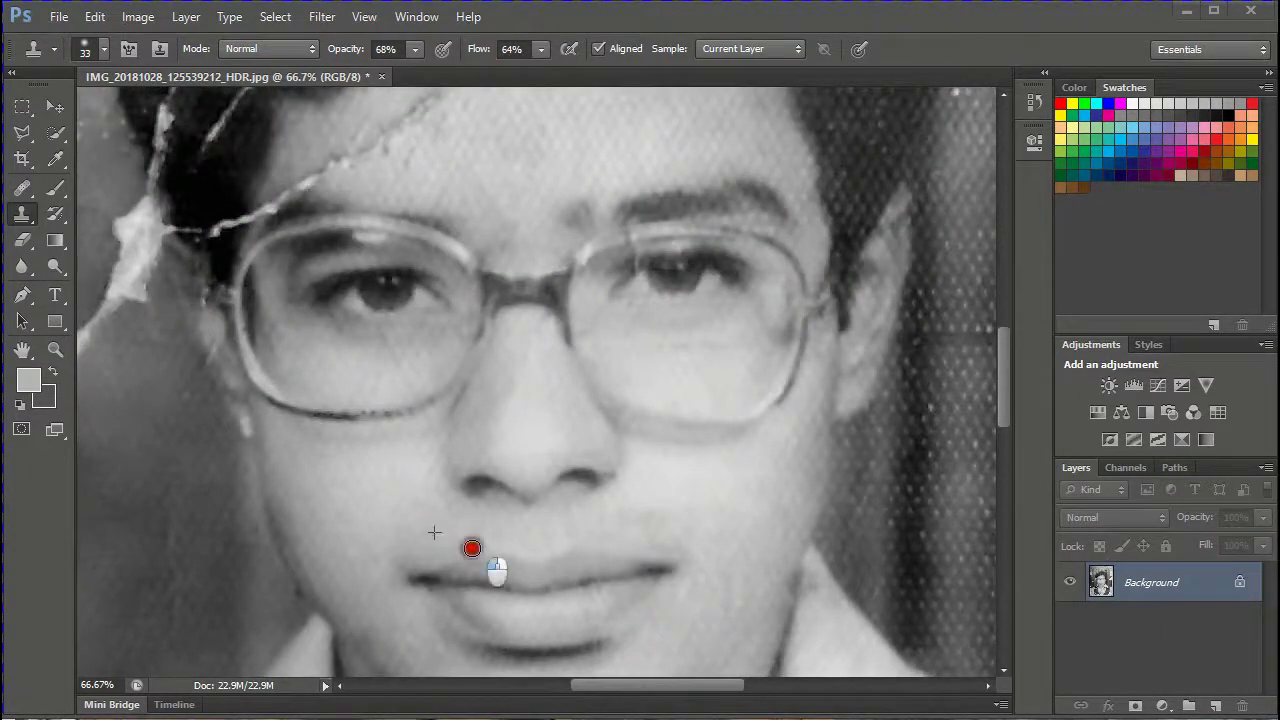
- Clone away the fine crack crossing the eyelid and lens of the eye on the photo's right side
scroll(472, 548, "up", 2)
scroll(493, 525, "left", 1)
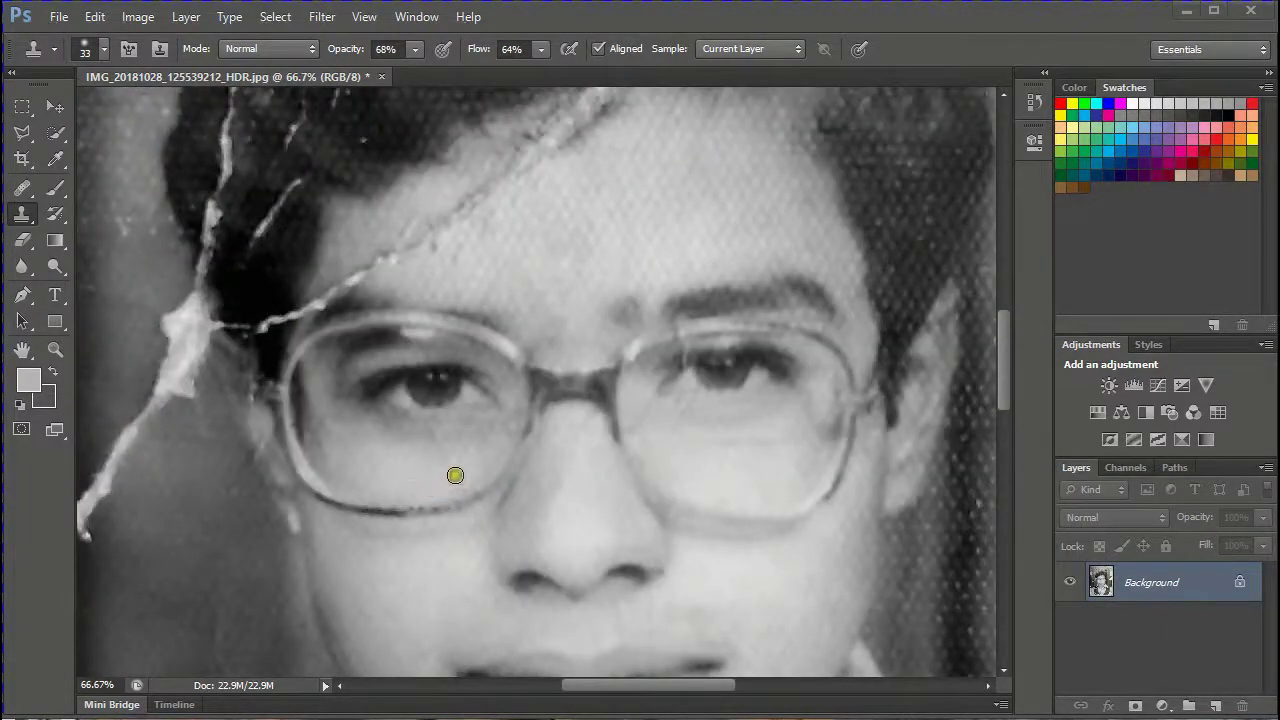
scroll(563, 551, "down", 2)
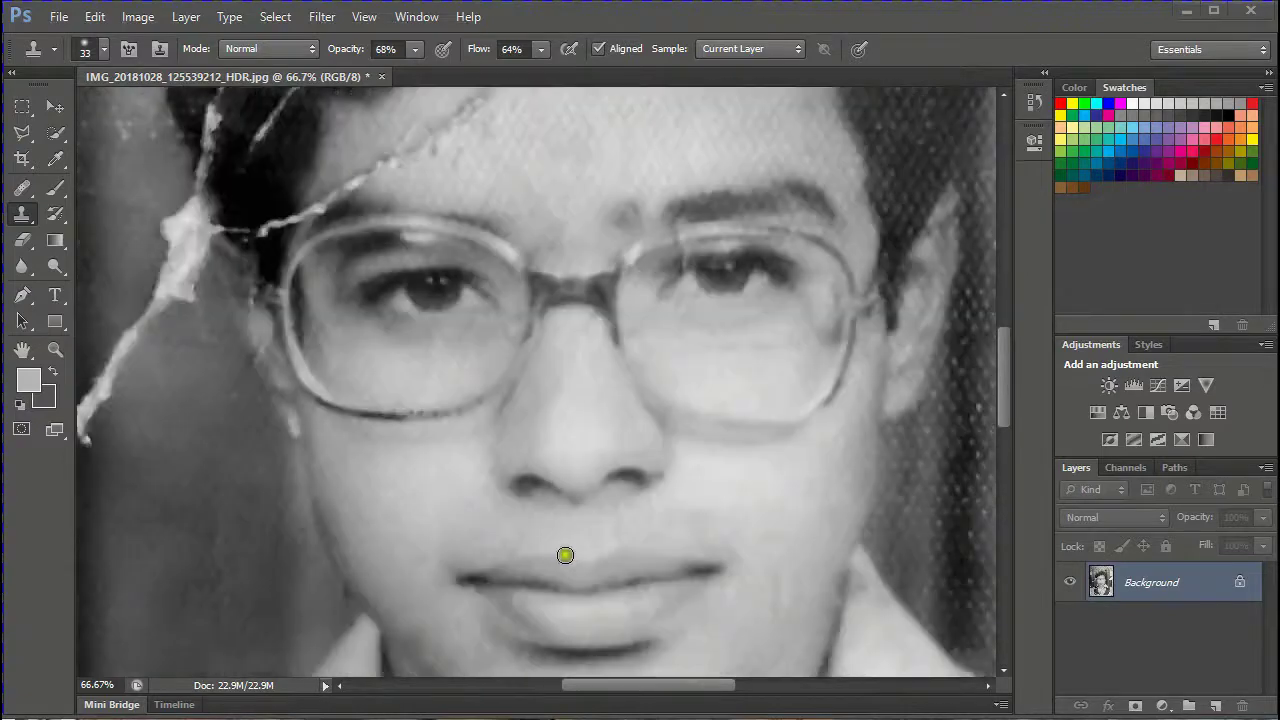
scroll(603, 532, "up", 4)
left_click(683, 442)
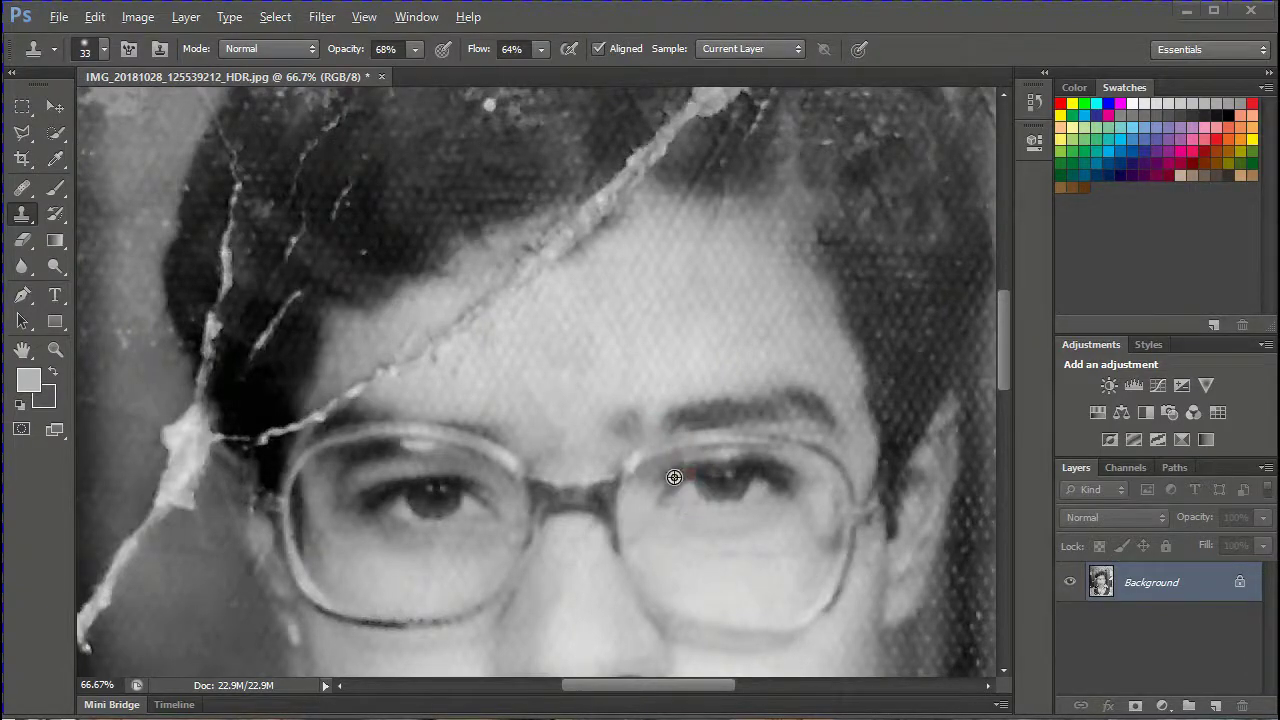
left_click(748, 464)
scroll(732, 564, "down", 3)
scroll(731, 563, "up", 5)
scroll(728, 563, "down", 5)
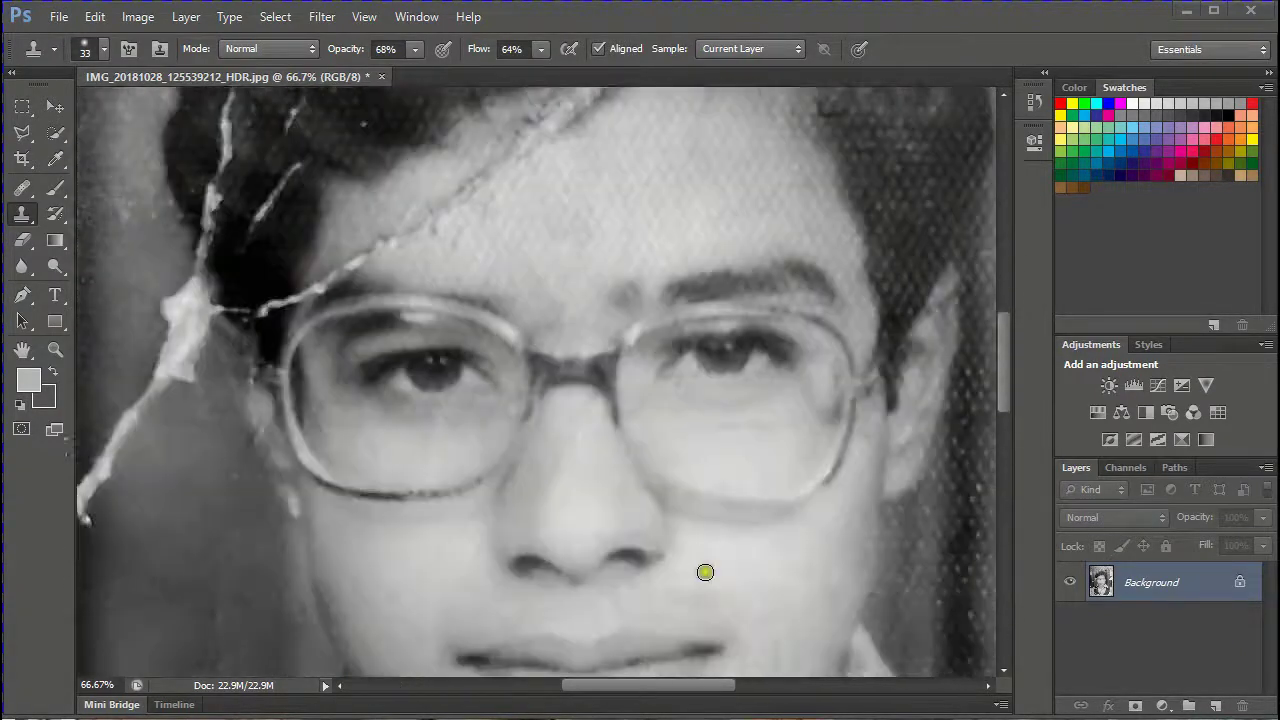
- Sample clean cheek skin and stamp over the spots beside the right corner of the mouth
scroll(704, 572, "down", 8)
left_click(754, 282, "alt")
left_click_drag(777, 265, 783, 230)
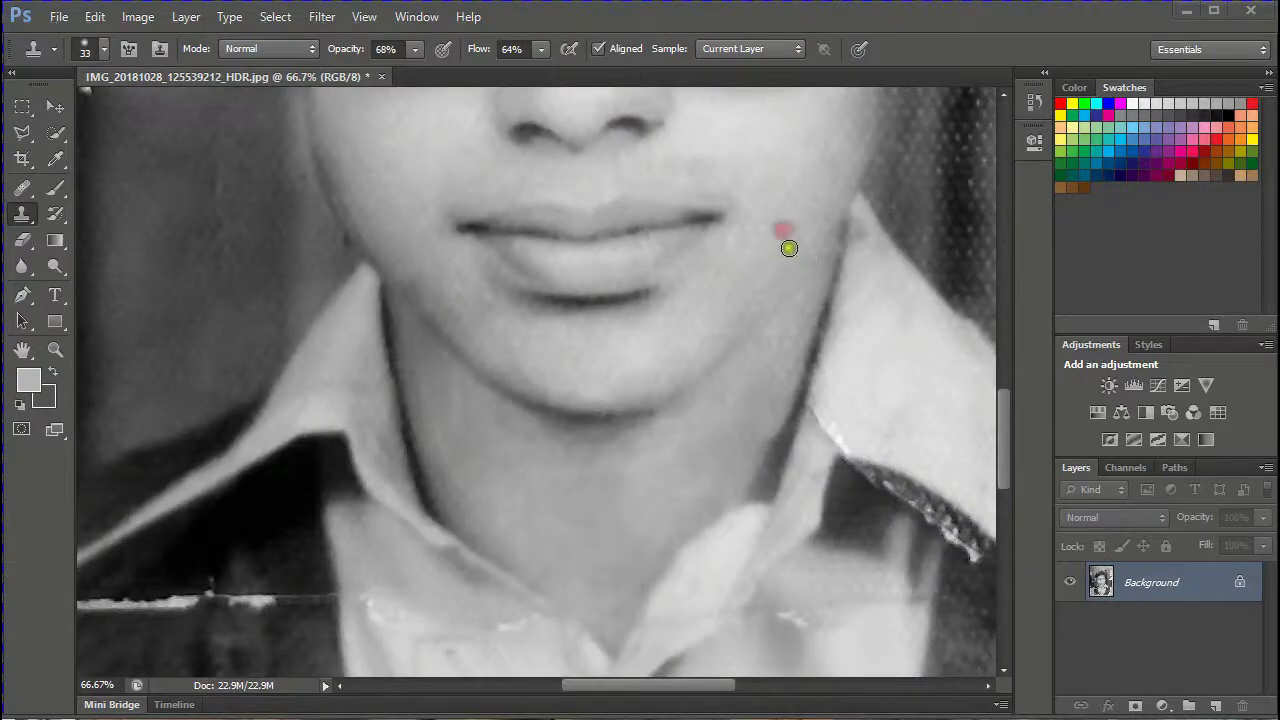
- Clone clean forehead skin over the diagonal crack running from the hairline towards the left eyebrow
scroll(700, 320, "down", 2)
scroll(380, 463, "left", 2)
scroll(380, 465, "up", 7)
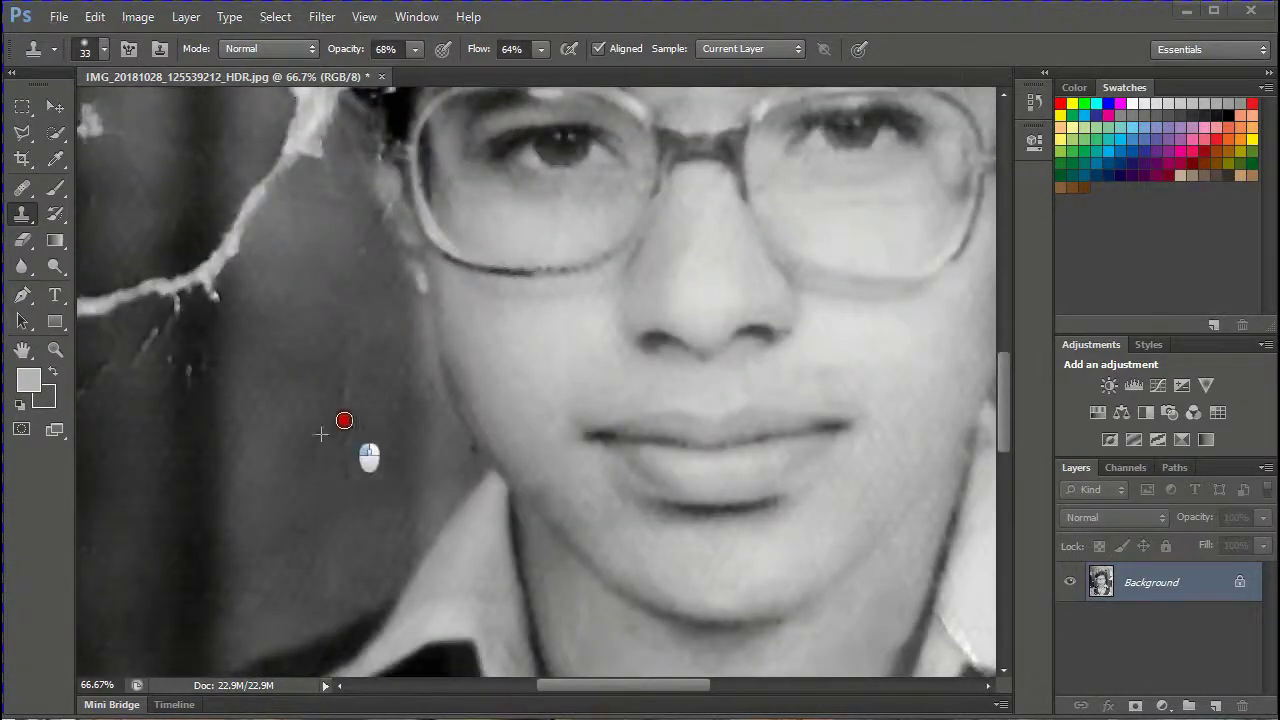
scroll(348, 489, "up", 4)
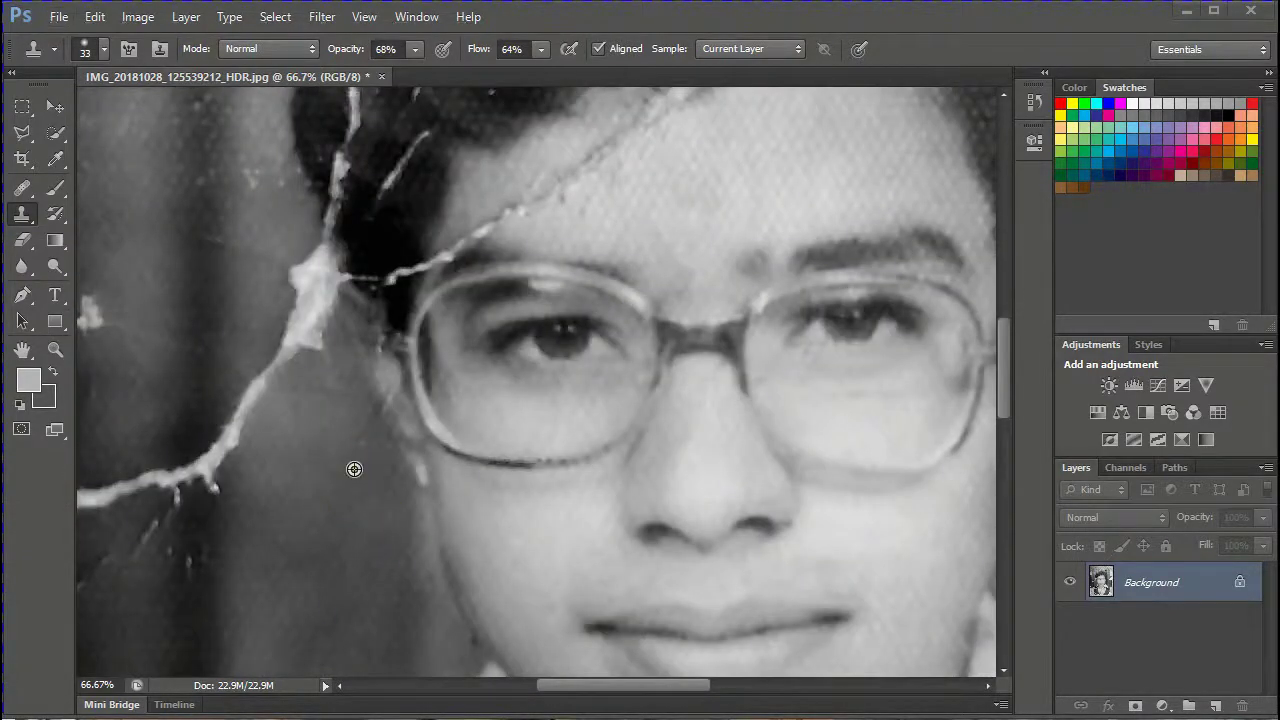
scroll(384, 501, "up", 4)
mouse_move(604, 398)
left_mouse_down()
mouse_move(610, 355)
mouse_move(614, 392)
mouse_move(572, 367)
mouse_move(537, 390)
mouse_move(573, 375)
mouse_move(603, 327)
mouse_move(560, 379)
mouse_move(564, 344)
mouse_move(654, 280)
mouse_move(724, 337)
mouse_move(702, 353)
mouse_move(732, 307)
mouse_move(661, 368)
mouse_move(667, 356)
mouse_move(636, 355)
mouse_move(610, 369)
mouse_move(714, 345)
mouse_move(580, 413)
mouse_move(676, 351)
mouse_move(521, 462)
mouse_move(503, 426)
mouse_move(499, 474)
mouse_move(510, 464)
mouse_move(530, 495)
left_mouse_up()
scroll(620, 306, "up", 2)
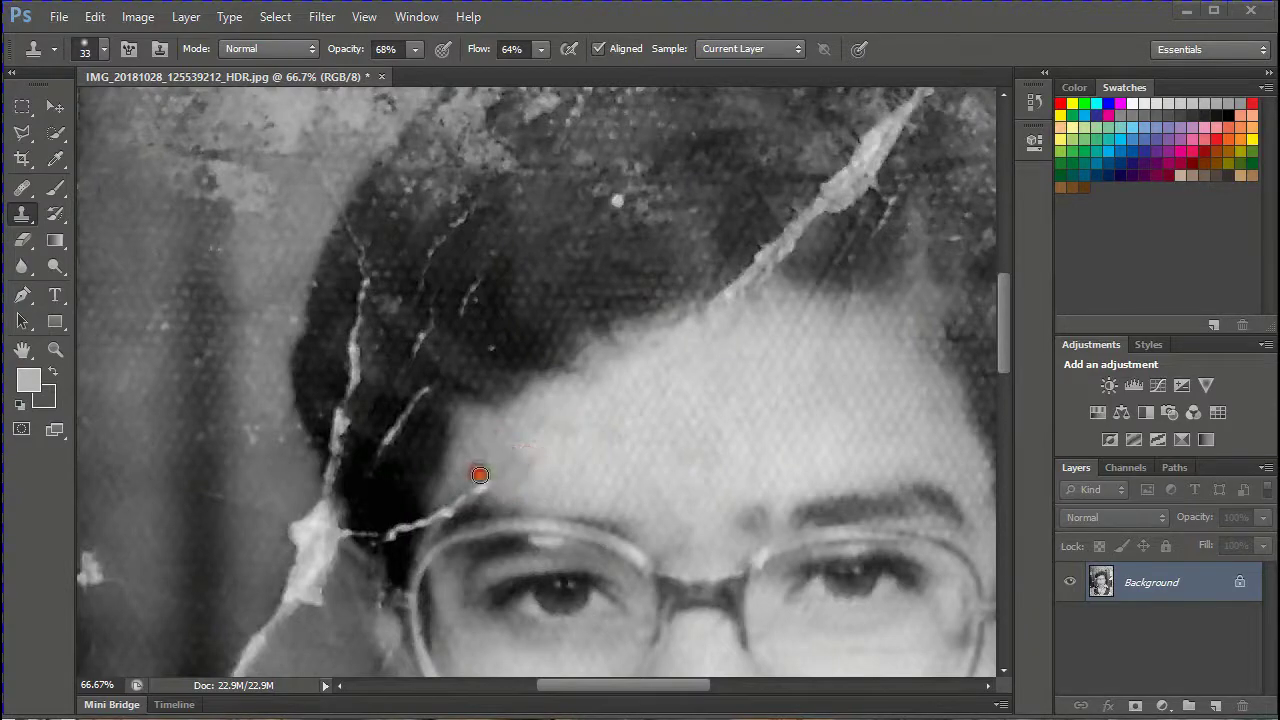
- Stamp out the end of the crack at the temple, between the eyebrow, glasses frame and dark hair
left_click(476, 494)
left_click(459, 497)
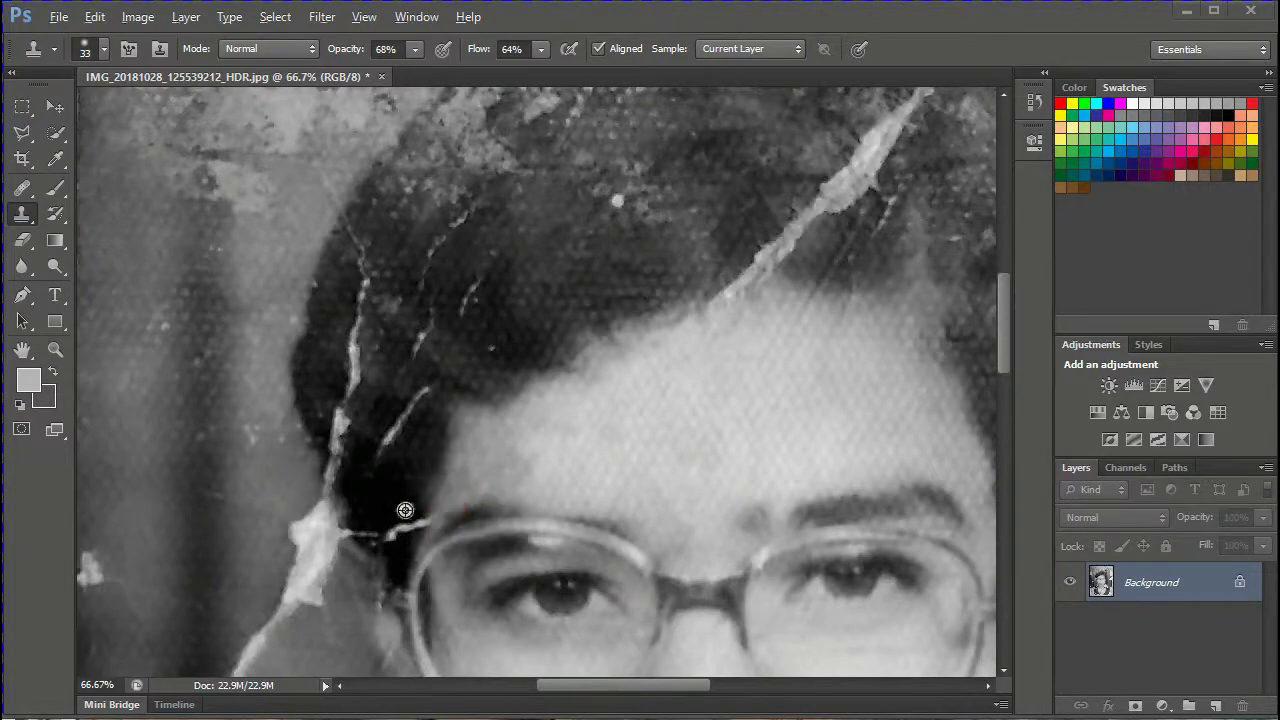
left_click_drag(428, 515, 415, 537)
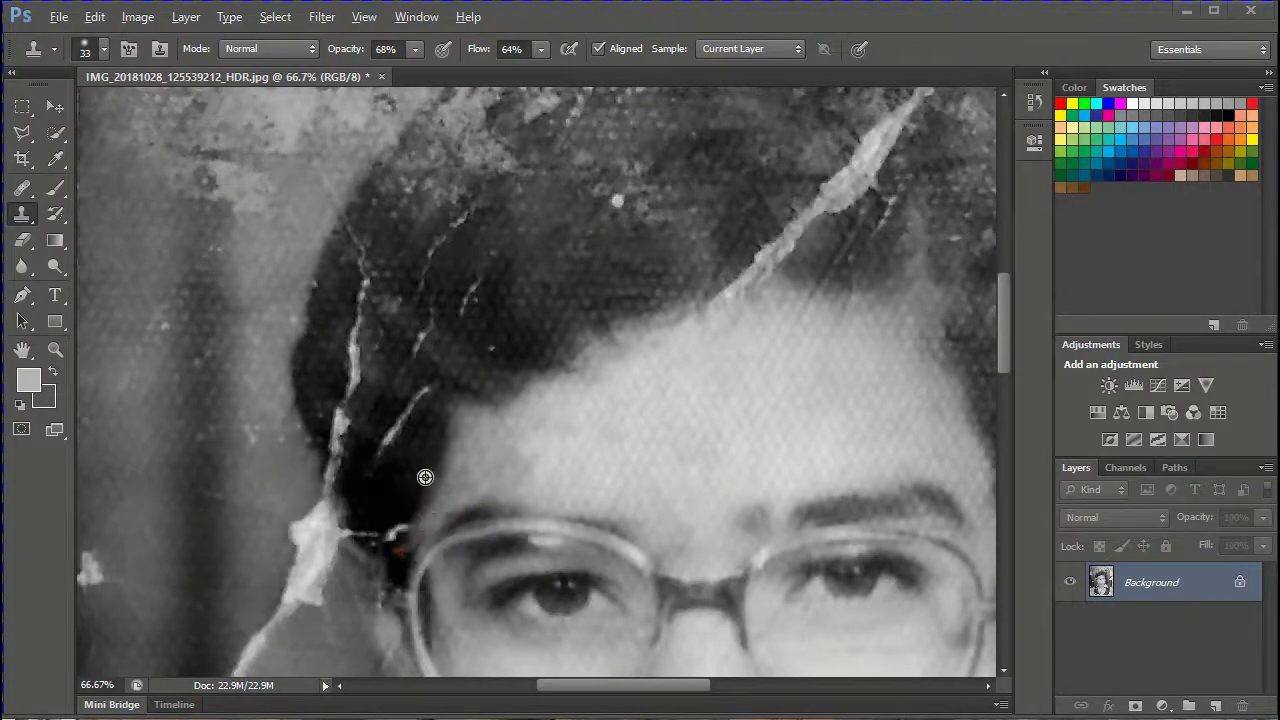
left_click_drag(405, 547, 430, 567)
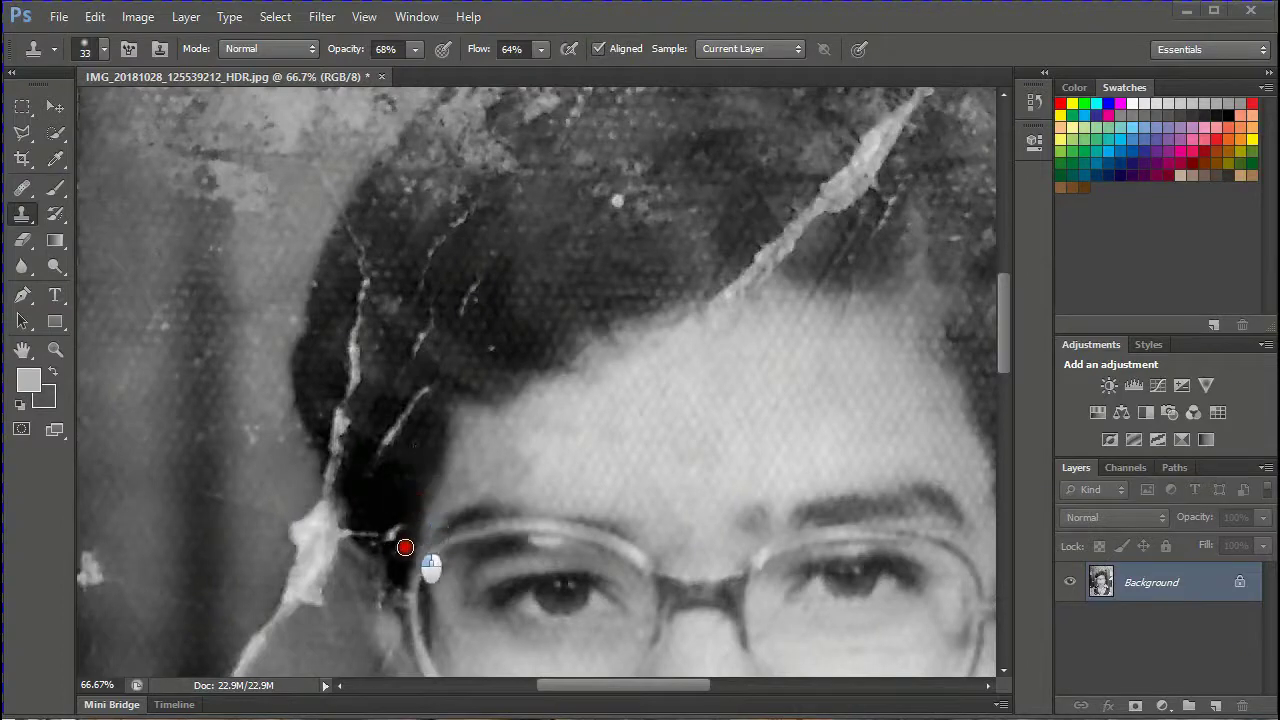
- Switch to the Healing Brush at 20 px and heal the uneven forehead patch with sampled forehead skin
key("j")
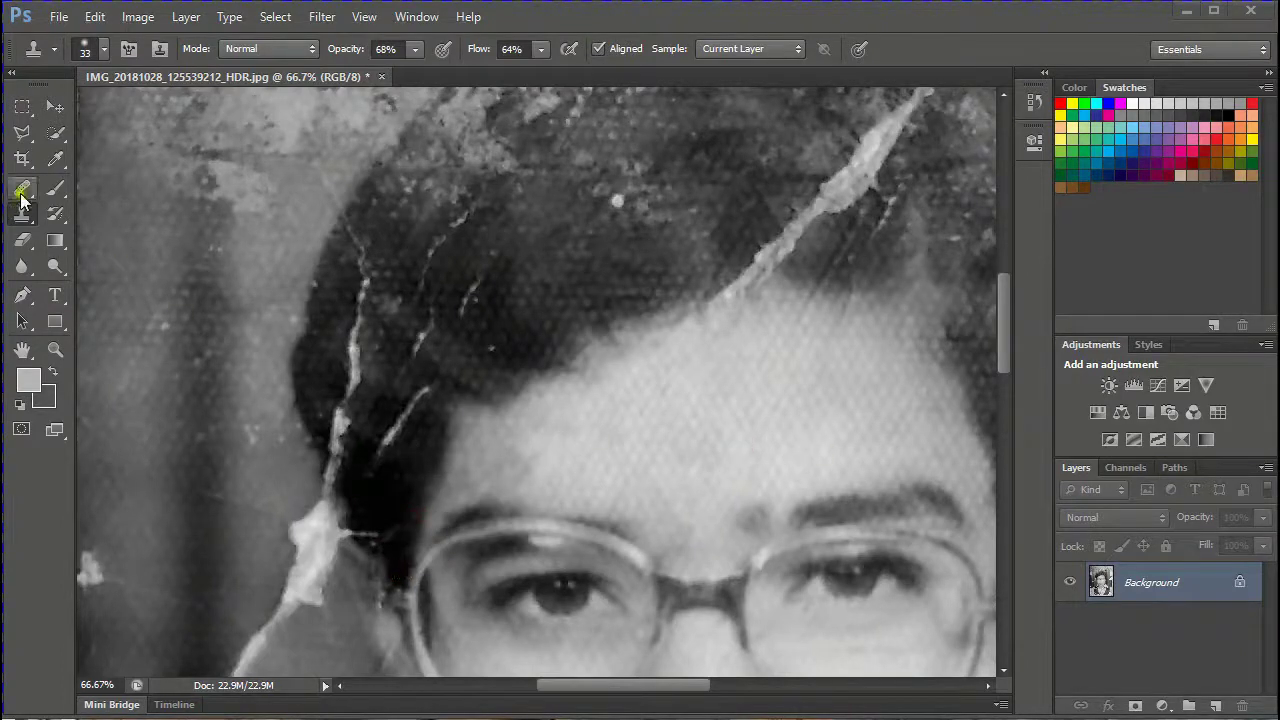
left_click(600, 429, "alt")
mouse_move(510, 482)
left_mouse_down()
mouse_move(534, 474)
mouse_move(503, 483)
mouse_move(497, 451)
mouse_move(531, 449)
mouse_move(475, 477)
mouse_move(520, 486)
left_mouse_up()
scroll(723, 479, "up", 1)
scroll(714, 488, "down", 3)
- Sample nearby skin and heal the small spots on the lower cheek near the jaw
left_click(843, 257)
scroll(833, 443, "down", 5)
scroll(833, 444, "up", 2)
scroll(833, 446, "down", 1)
left_click(834, 554, "alt")
mouse_move(857, 538)
left_mouse_down()
mouse_move(860, 520)
mouse_move(868, 532)
left_mouse_up()
scroll(760, 590, "down", 5)
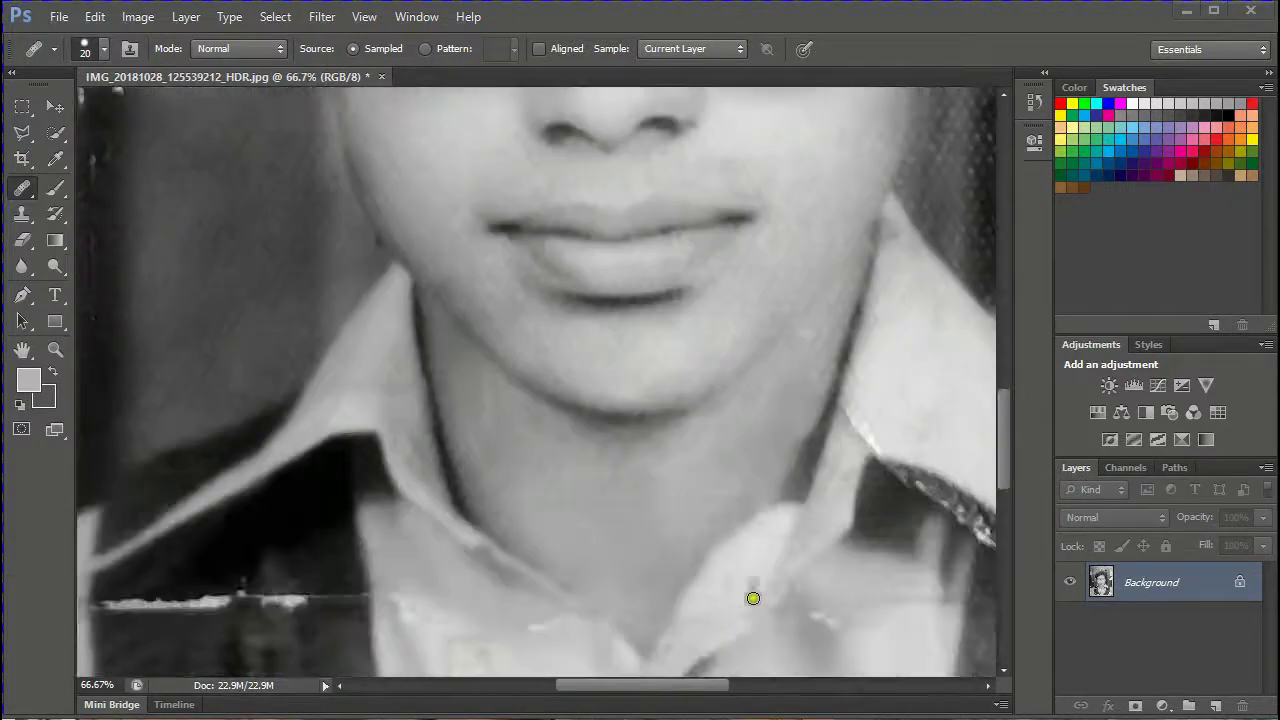
scroll(711, 634, "up", 8)
scroll(720, 628, "up", 3)
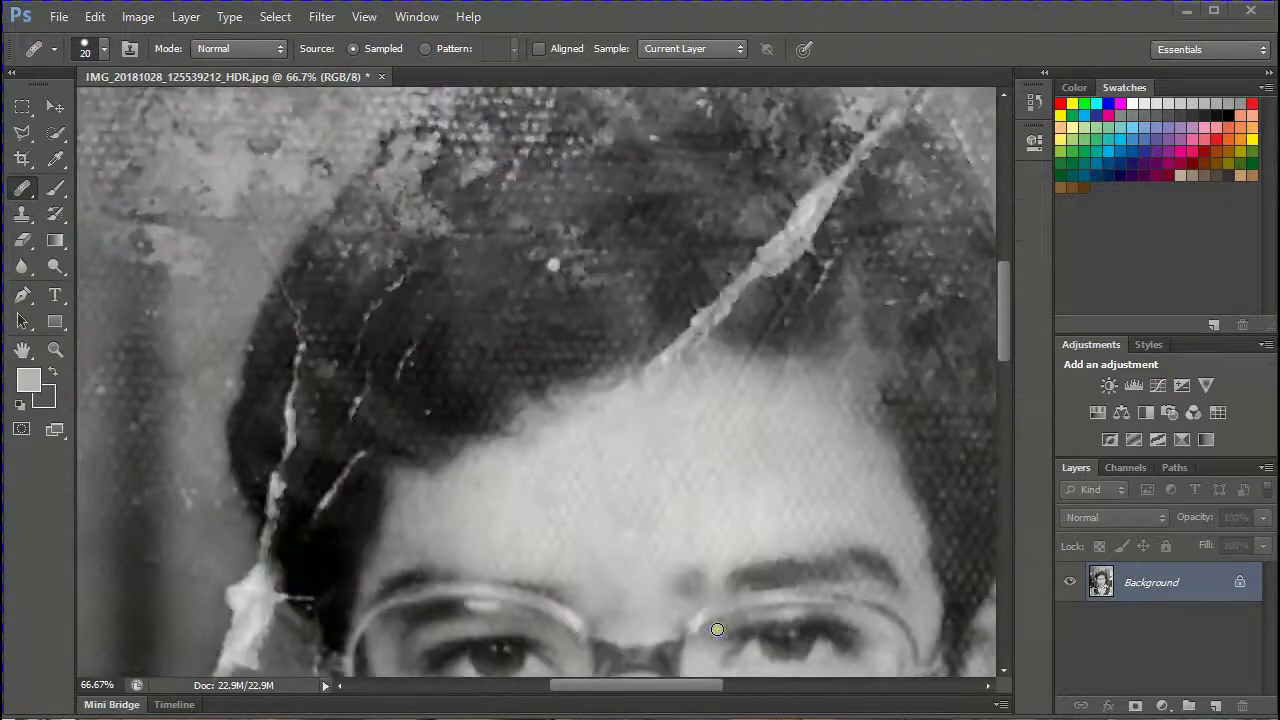
- Return to the Clone Stamp and cover the lower part of the hair crack with dark hair above the forehead
left_click(21, 214)
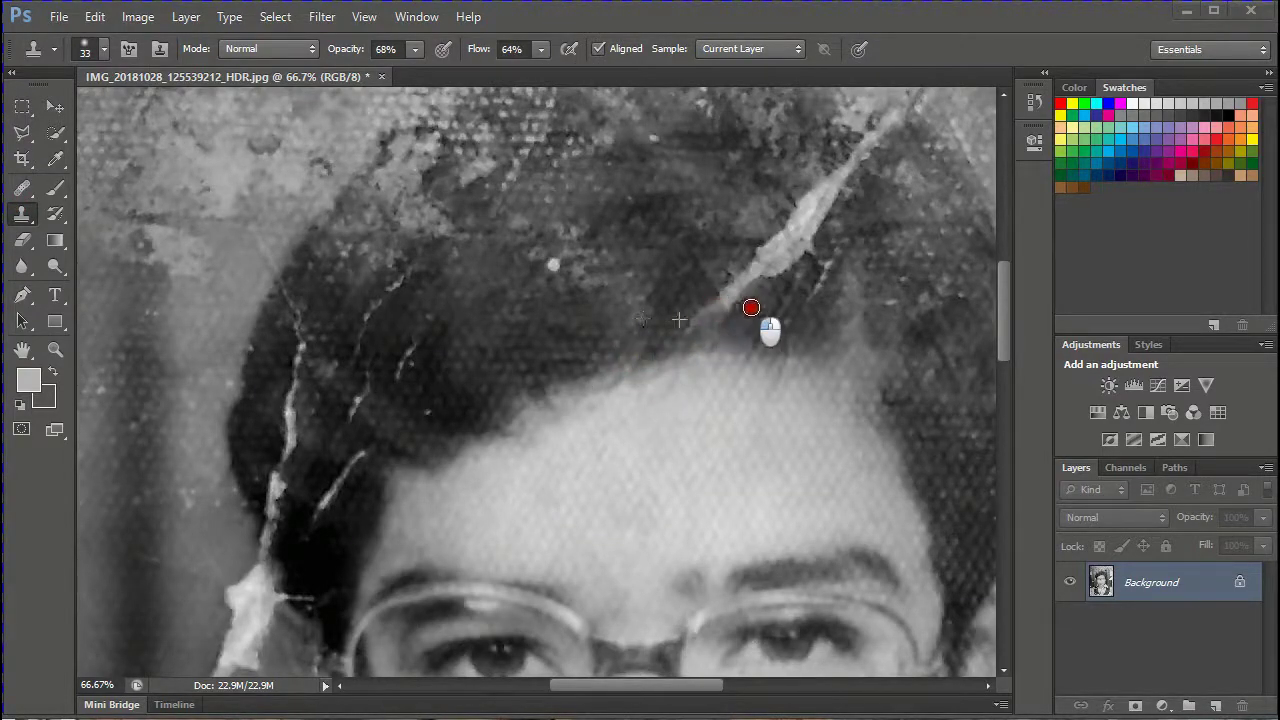
scroll(793, 437, "up", 3)
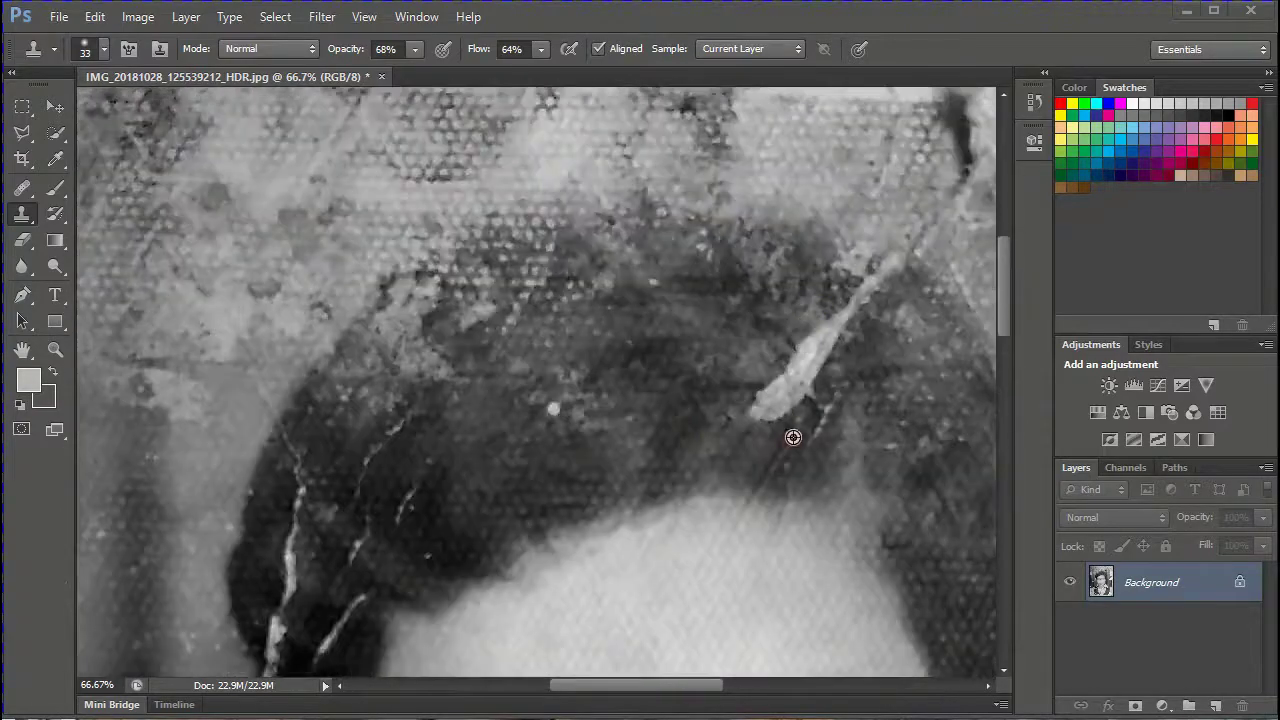
scroll(793, 402, "down", 9)
scroll(700, 500, "down", 4)
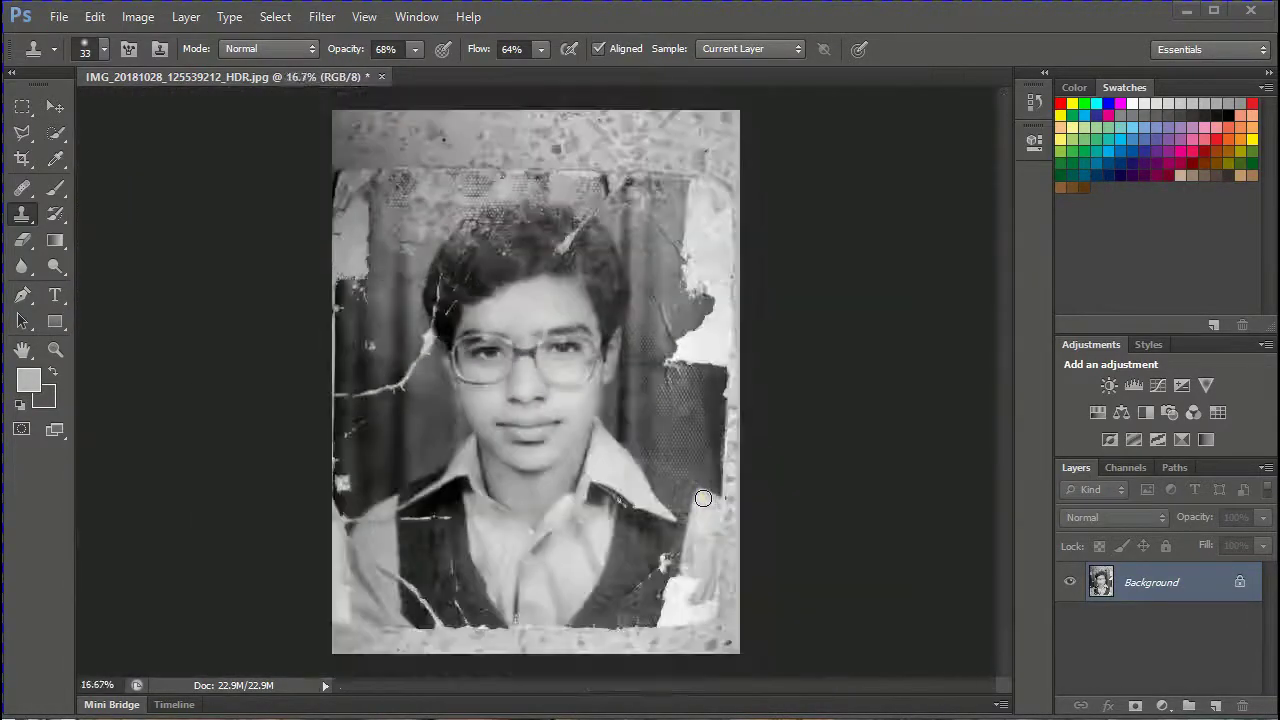
scroll(703, 498, "up", 2)
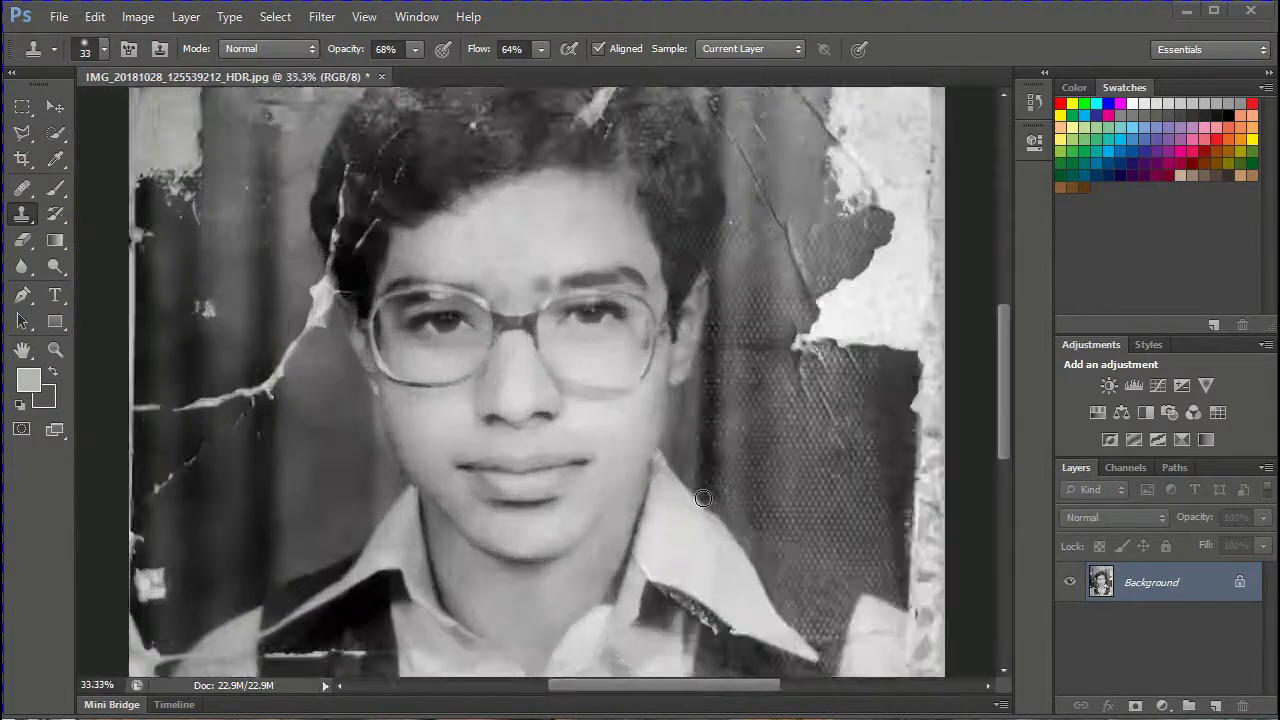
- Examine the whole photo from the hair down to the vest and torn background for remaining damage
left_click(55, 268)
scroll(700, 528, "down", 5)
scroll(698, 685, "right", 1)
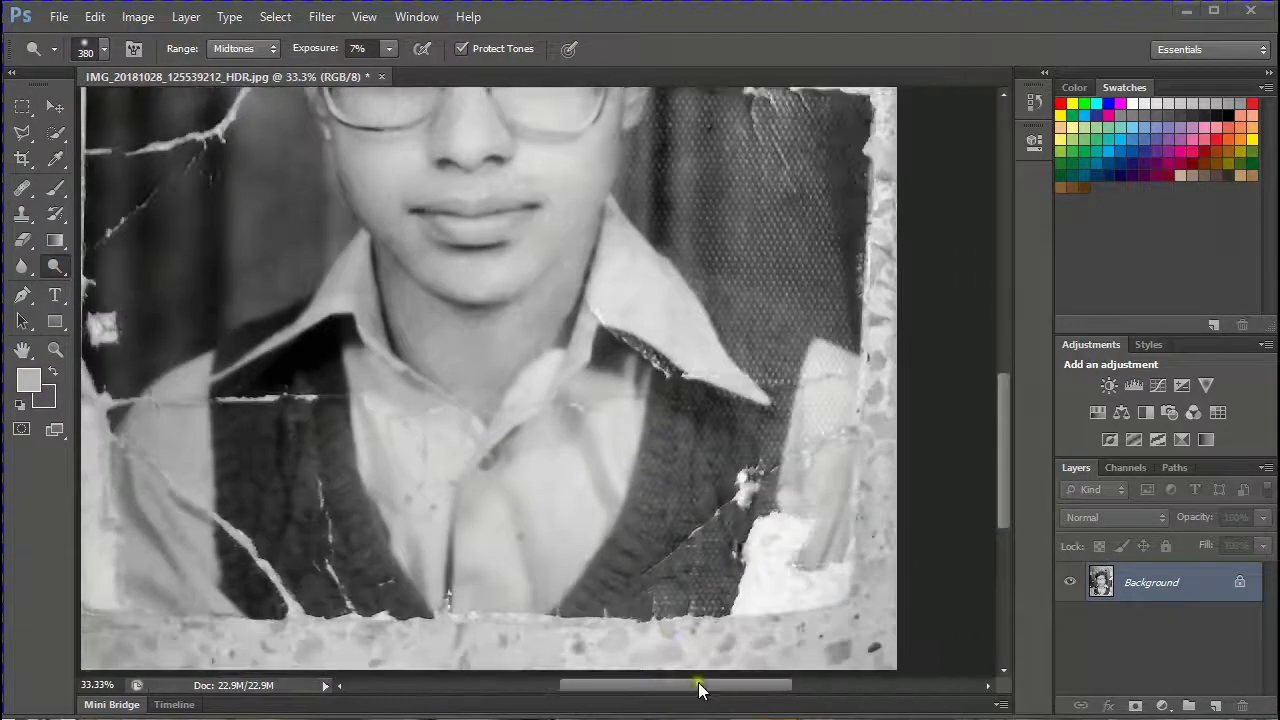
scroll(698, 688, "left", 2)
scroll(646, 586, "up", 9)
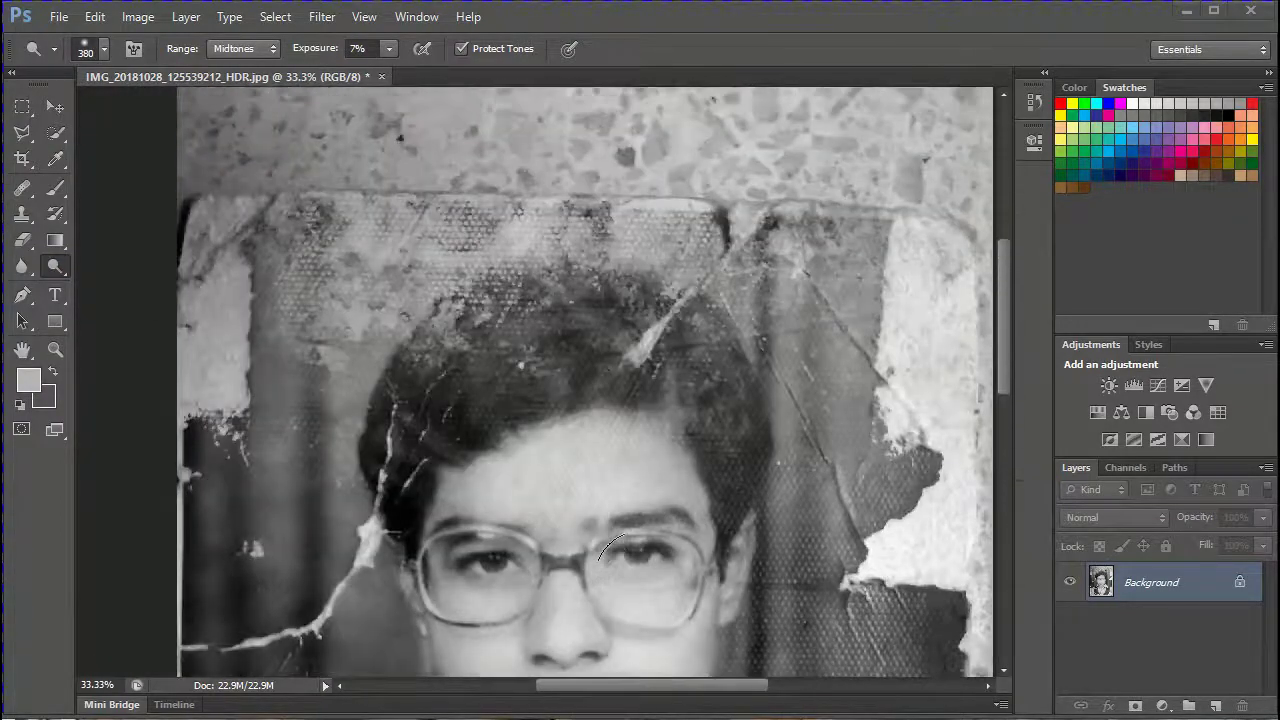
scroll(610, 548, "down", 2)
scroll(622, 566, "up", 2)
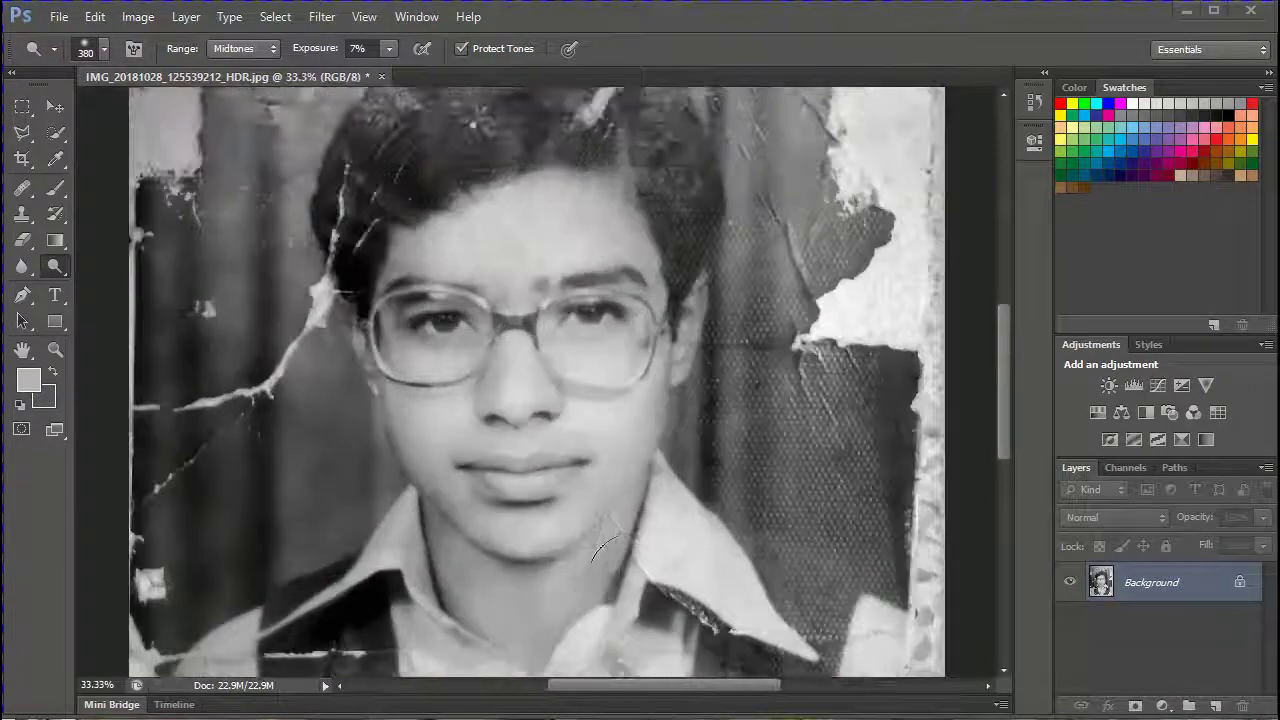
scroll(480, 591, "down", 7)
scroll(480, 592, "left", 3)
scroll(480, 592, "up", 8)
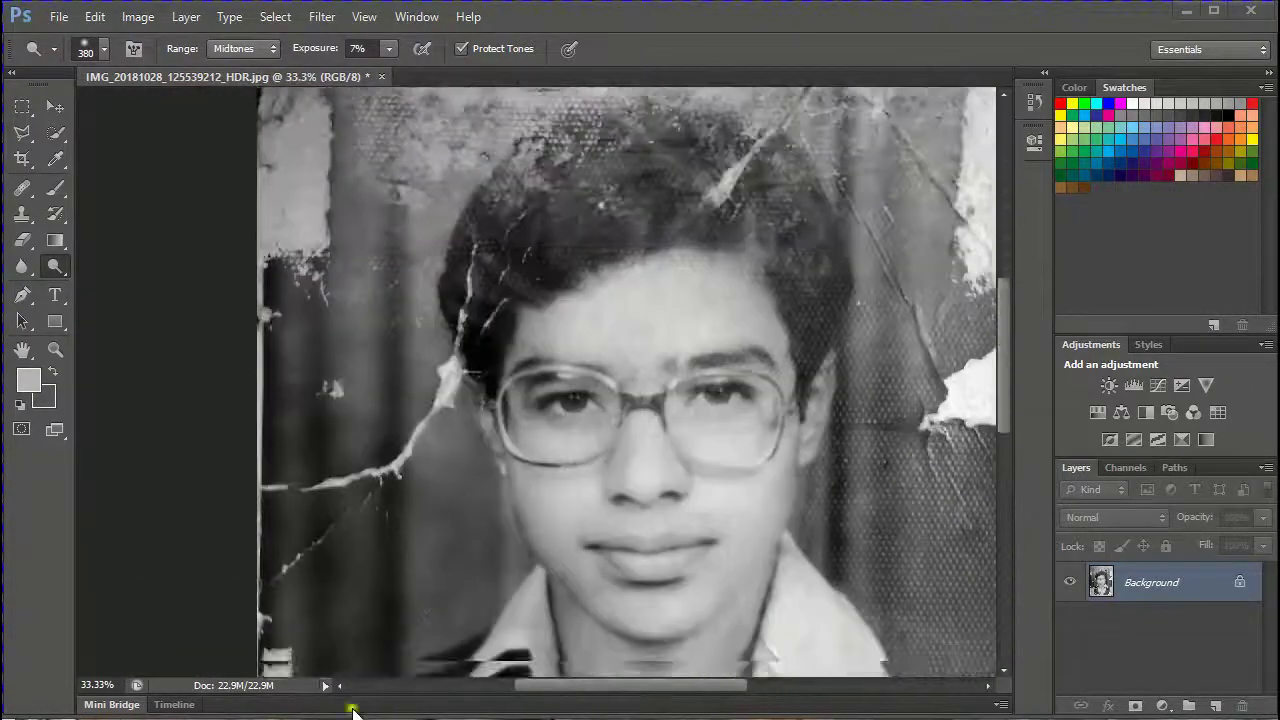
scroll(440, 560, "down", 5)
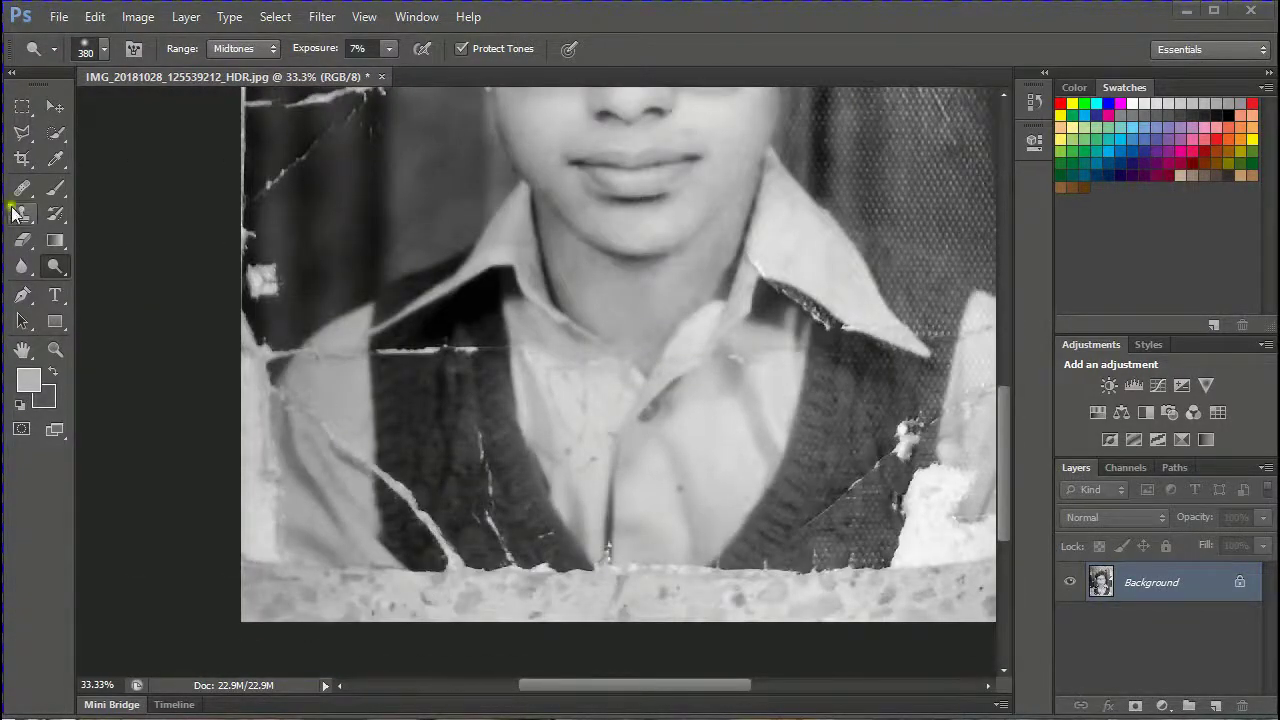
key("c")
left_click(55, 106)
scroll(572, 386, "down", 2)
scroll(572, 386, "up", 4)
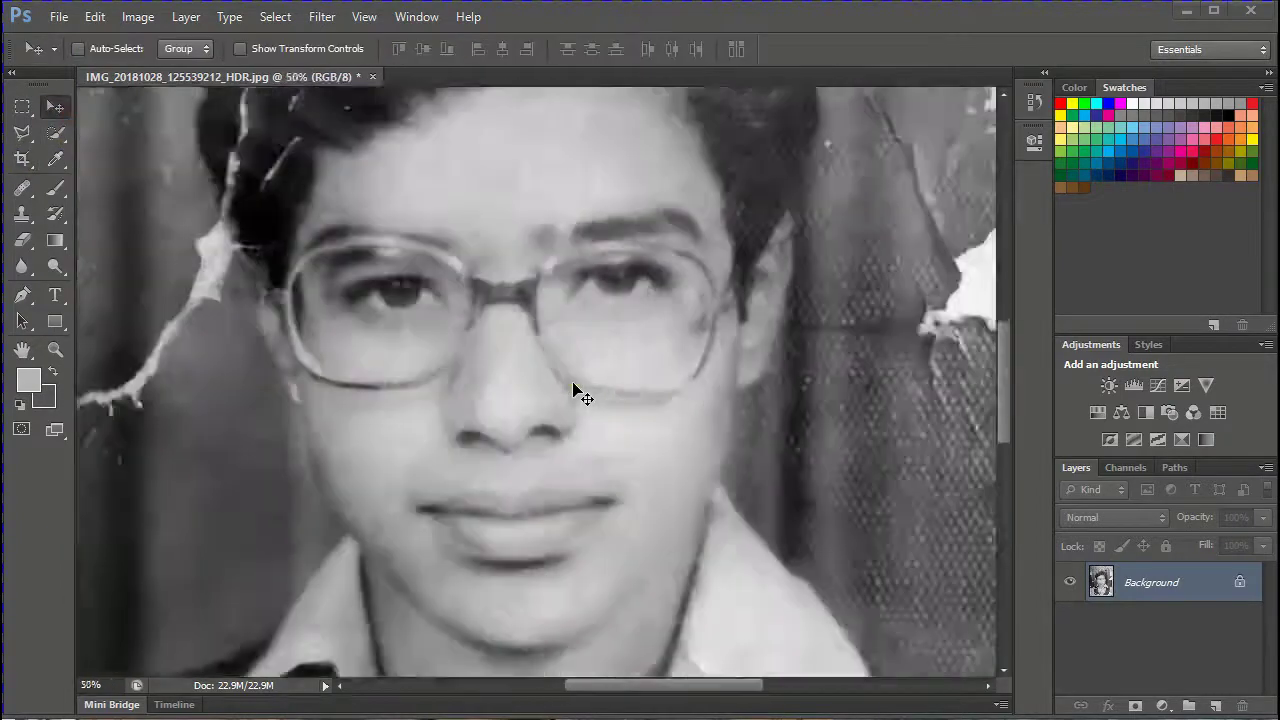
scroll(574, 390, "down", 3)
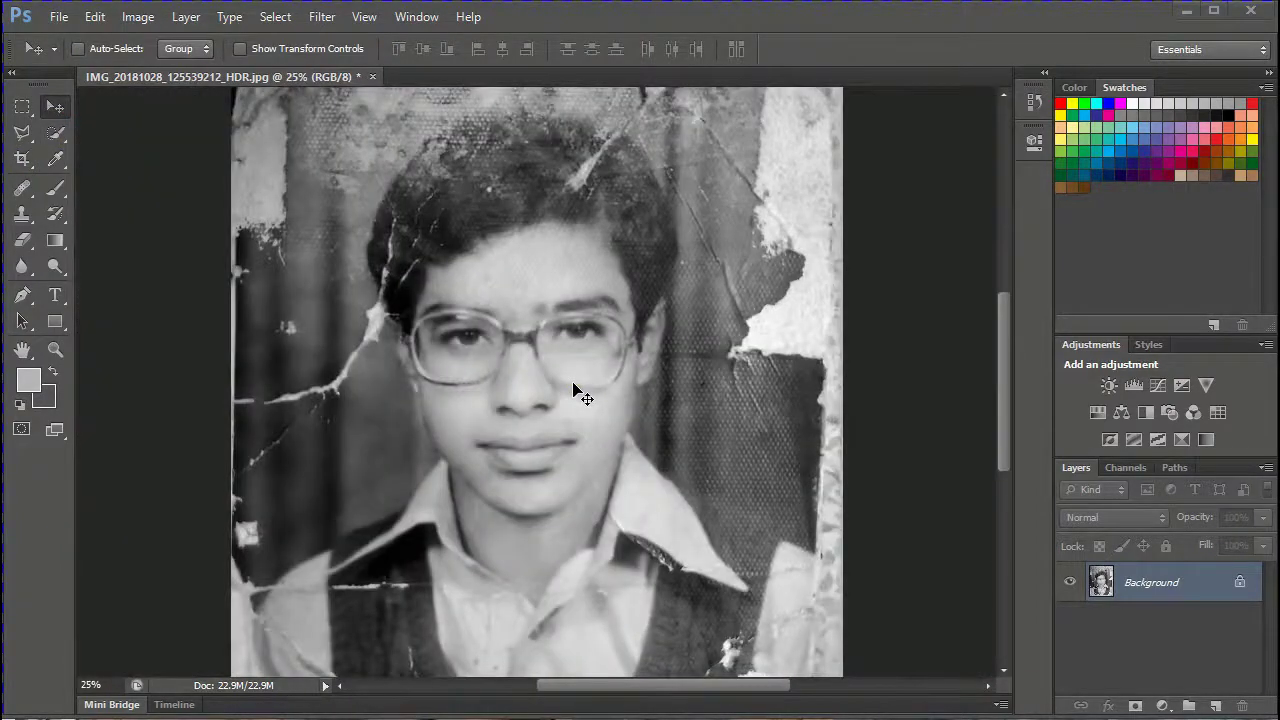
scroll(573, 390, "up", 1)
key("ctrl+plus")
left_click_drag(573, 386, 759, 659)
key("ctrl+plus")
scroll(363, 410, "down", 4)
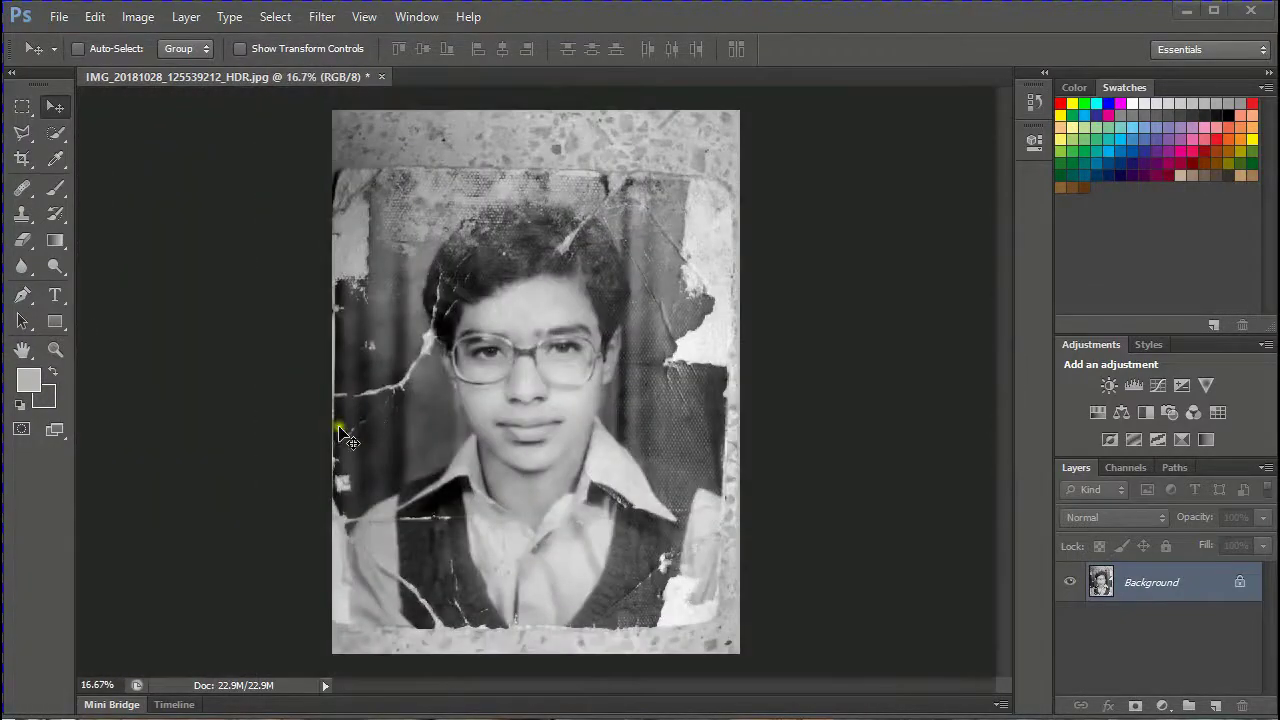
scroll(340, 435, "up", 2)
scroll(338, 435, "down", 2)
- Start a Polygonal Lasso outline with 0 px feather along the left cheek and ear, up the side of the hair
key("l")
scroll(437, 478, "up", 4)
scroll(490, 602, "up", 1)
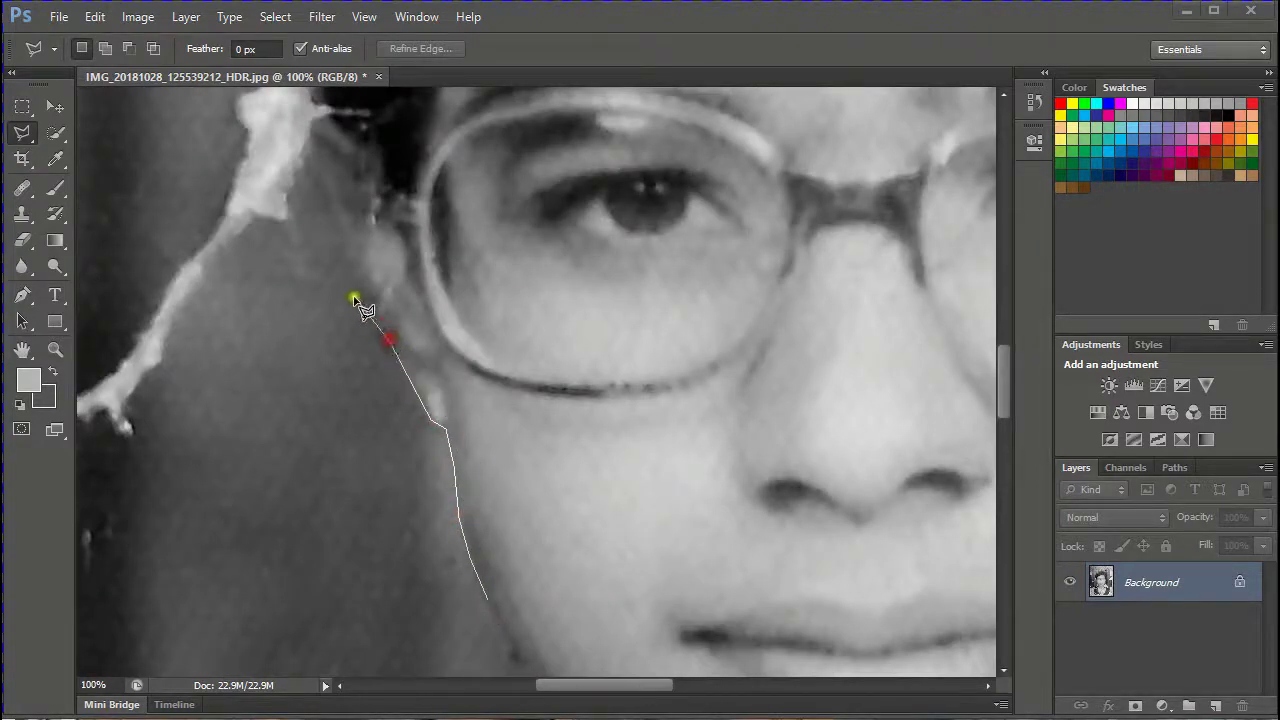
scroll(307, 193, "up", 5)
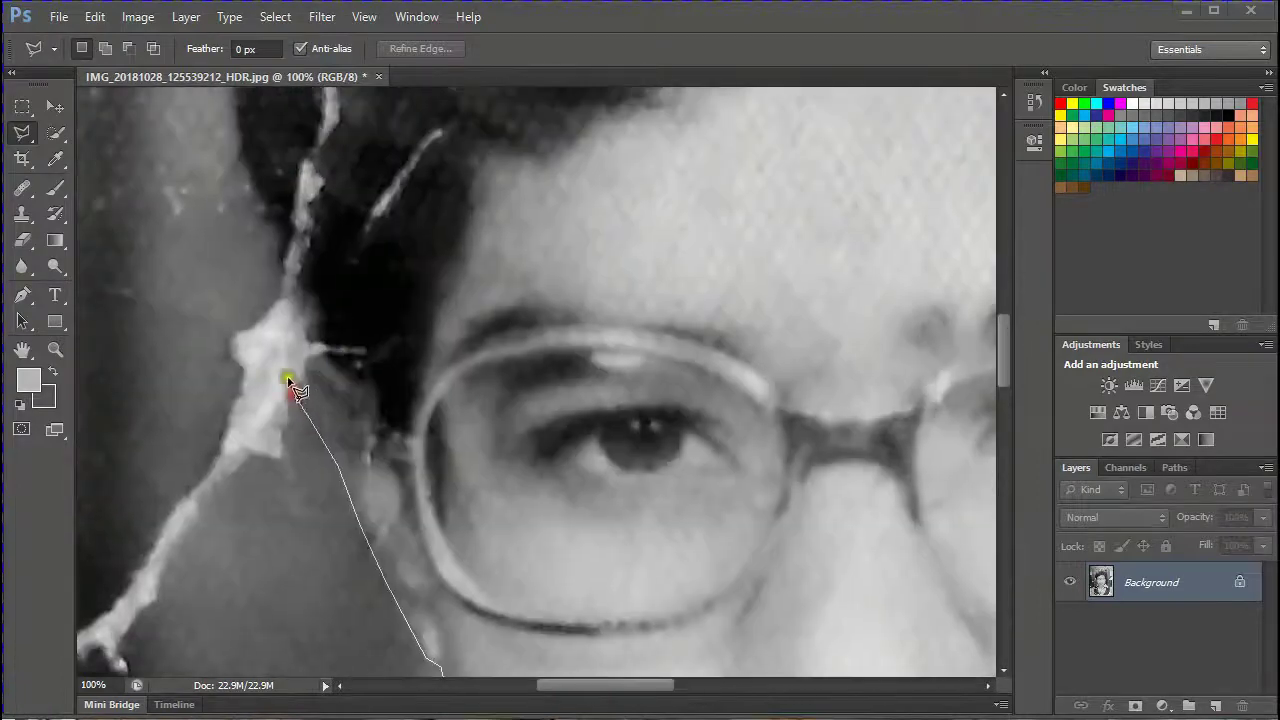
left_click(313, 300)
left_click_drag(258, 178, 275, 517)
left_click(294, 389)
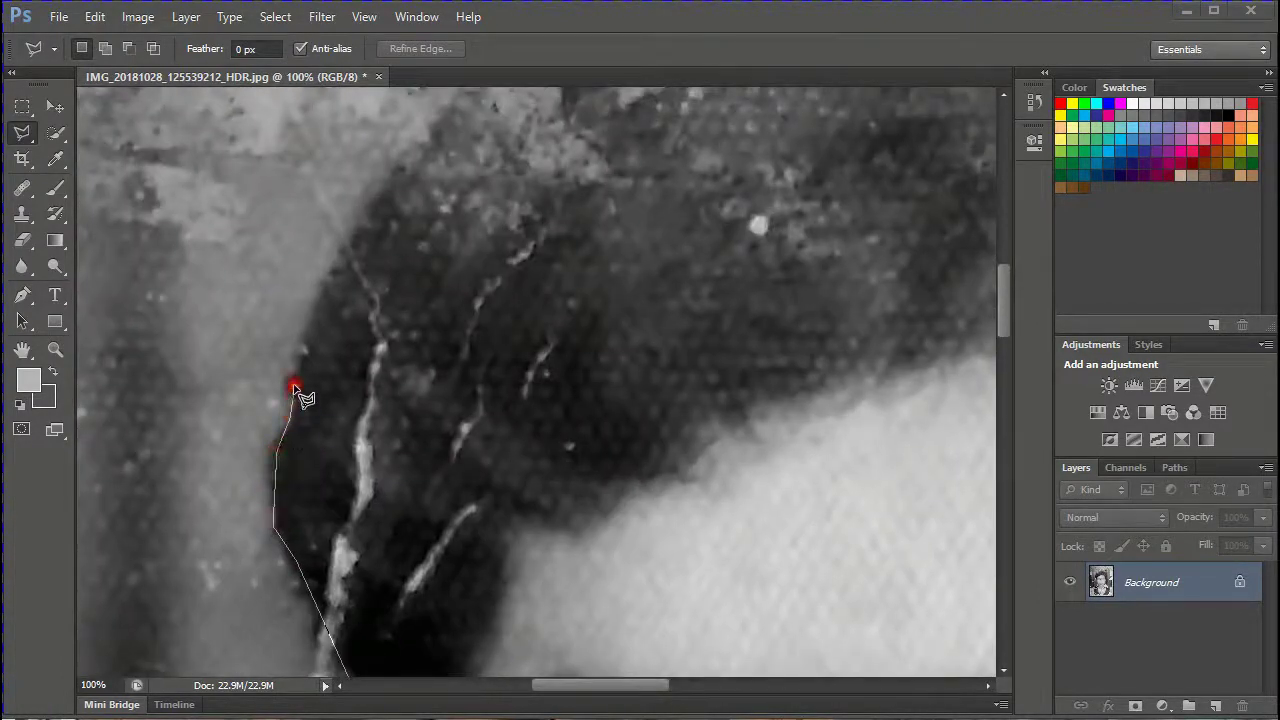
- Extend the lasso outline around the upper-left curve of the hair to the top of the head
left_click(362, 221)
mouse_move(441, 125)
left_mouse_down()
mouse_move(371, 280)
mouse_move(269, 443)
left_mouse_up()
left_click(235, 488)
left_click(327, 363)
left_click(416, 291)
left_click(507, 240)
left_click(596, 209)
- Continue the lasso outline across the crown and past the crack down the upper-right curve of the hair
left_click_drag(666, 211, 386, 234)
left_click(507, 240)
left_click(641, 238)
left_click(743, 279)
left_click(829, 310)
left_click_drag(905, 378, 623, 271)
left_click(644, 290)
left_click(653, 309)
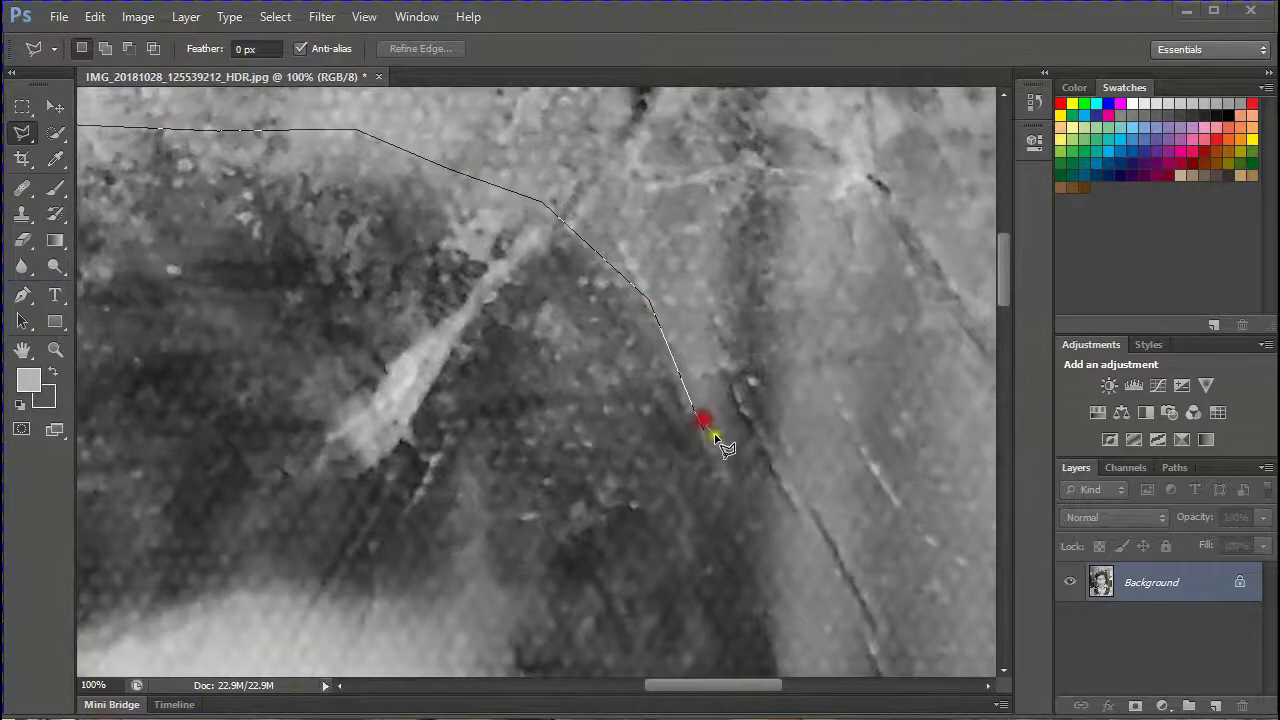
- Continue the lasso outline down the right side of the hair, around the ear and along the jaw to the collar
left_click_drag(720, 445, 600, 370)
left_click_drag(619, 505, 526, 295)
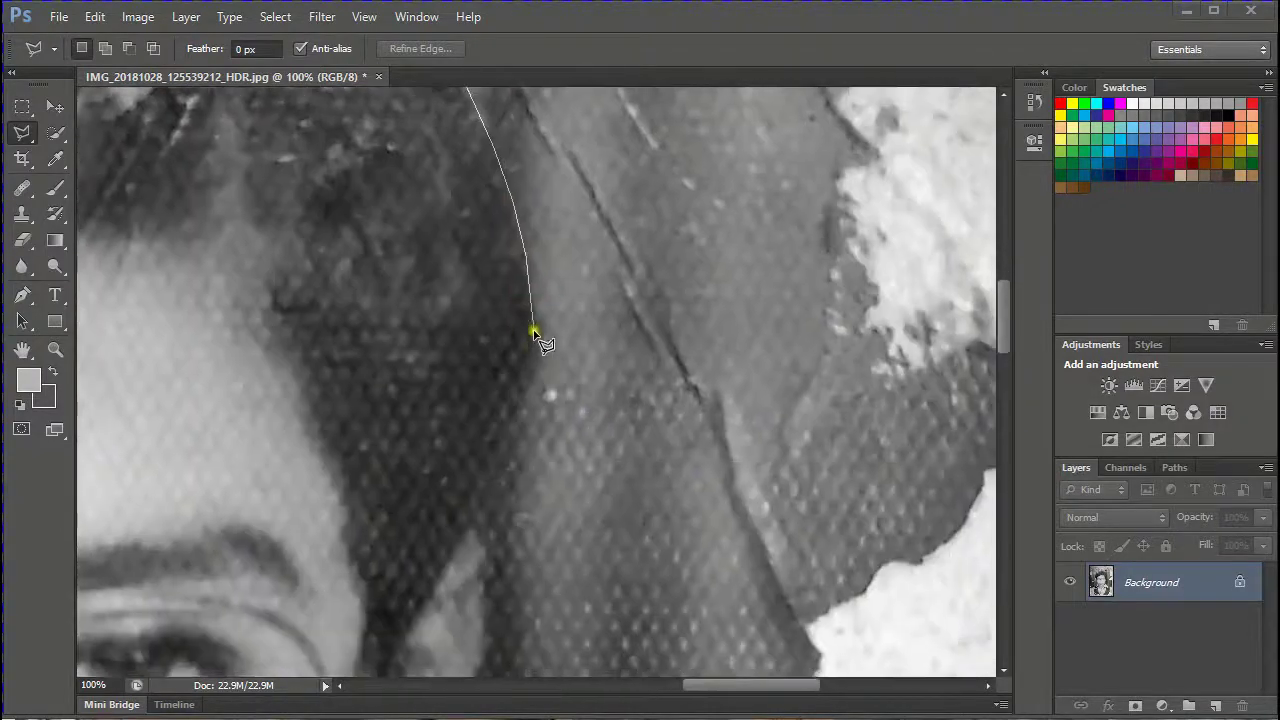
left_click(527, 395)
left_click_drag(478, 515, 437, 302)
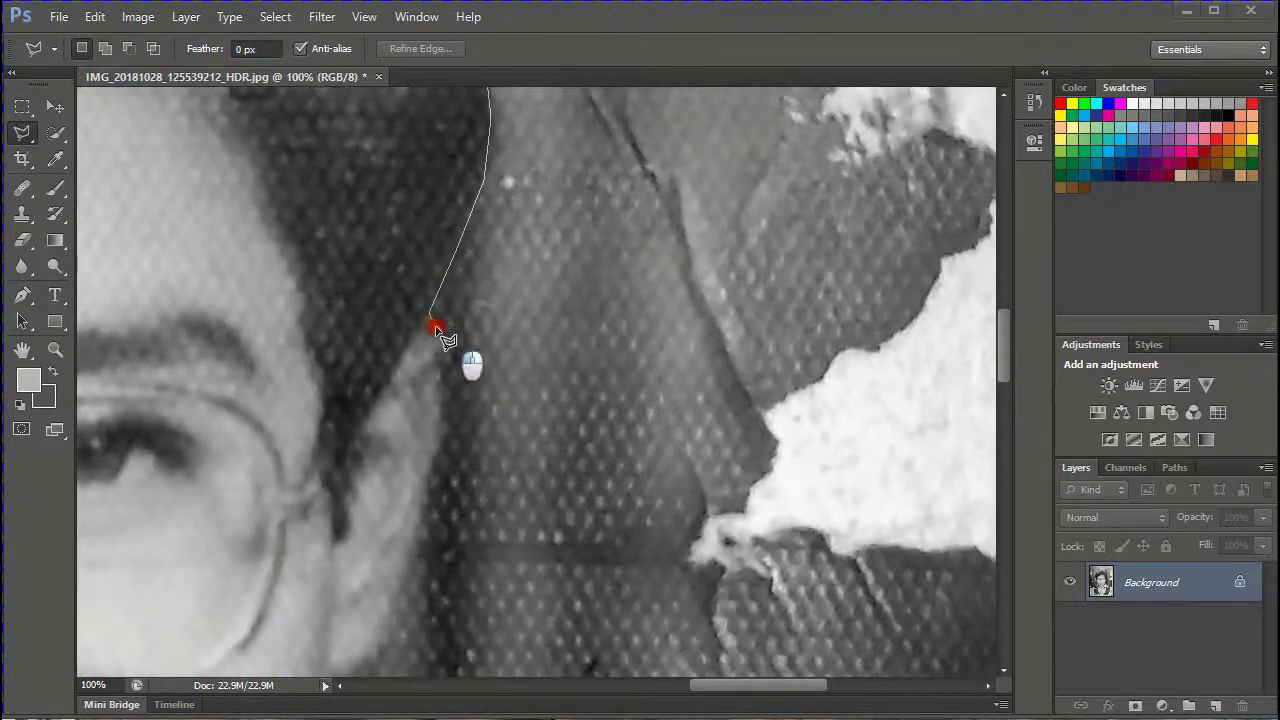
left_click_drag(438, 590, 463, 443)
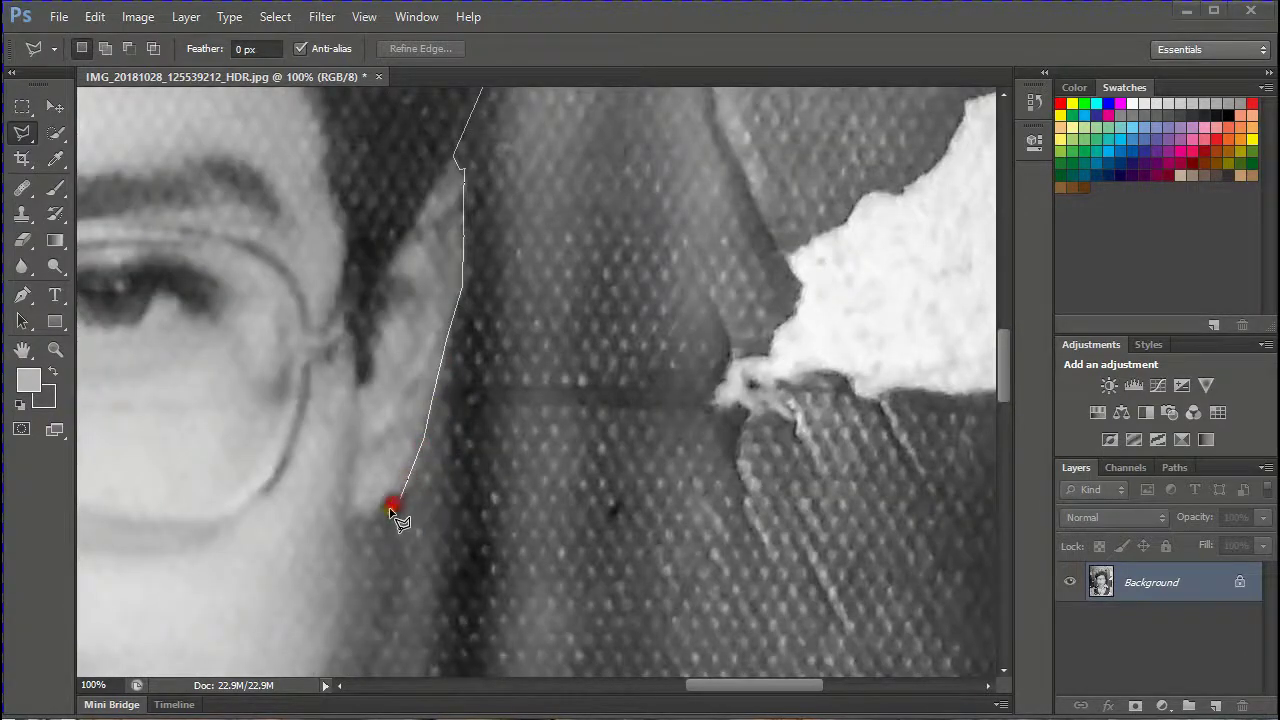
left_click_drag(351, 550, 365, 285)
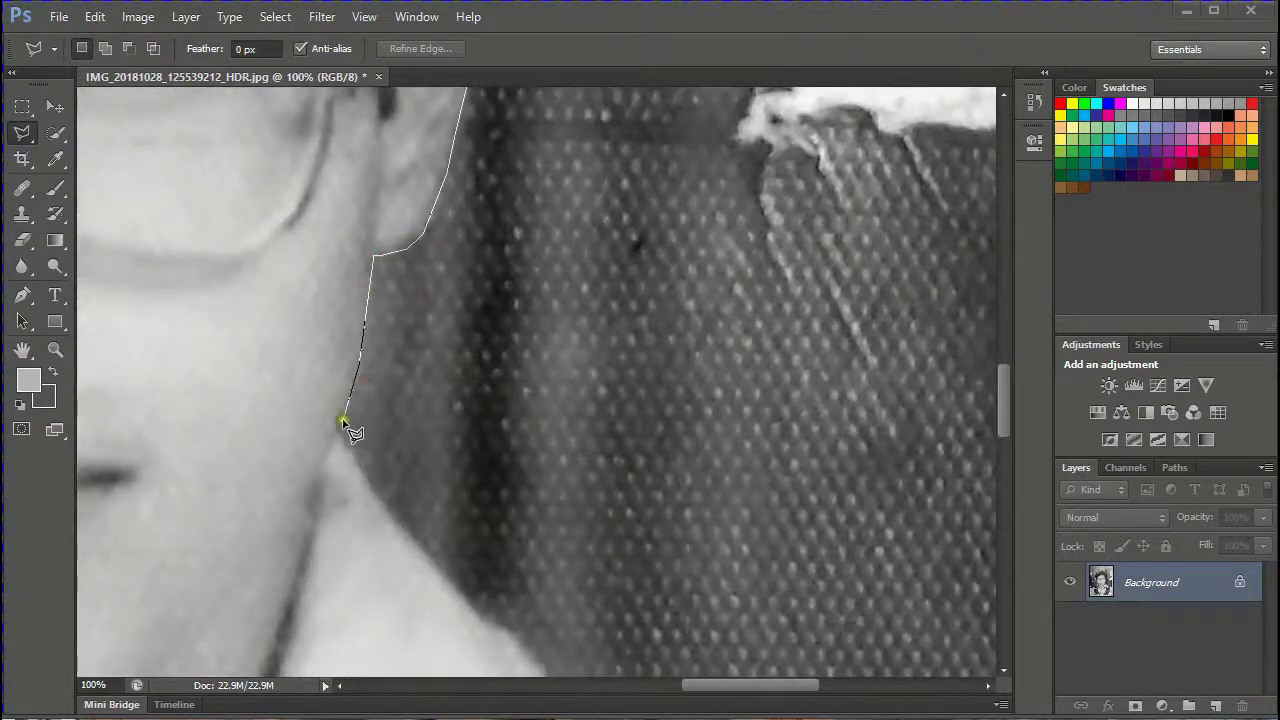
left_click(371, 492)
left_click_drag(386, 563, 278, 443)
left_click(349, 468)
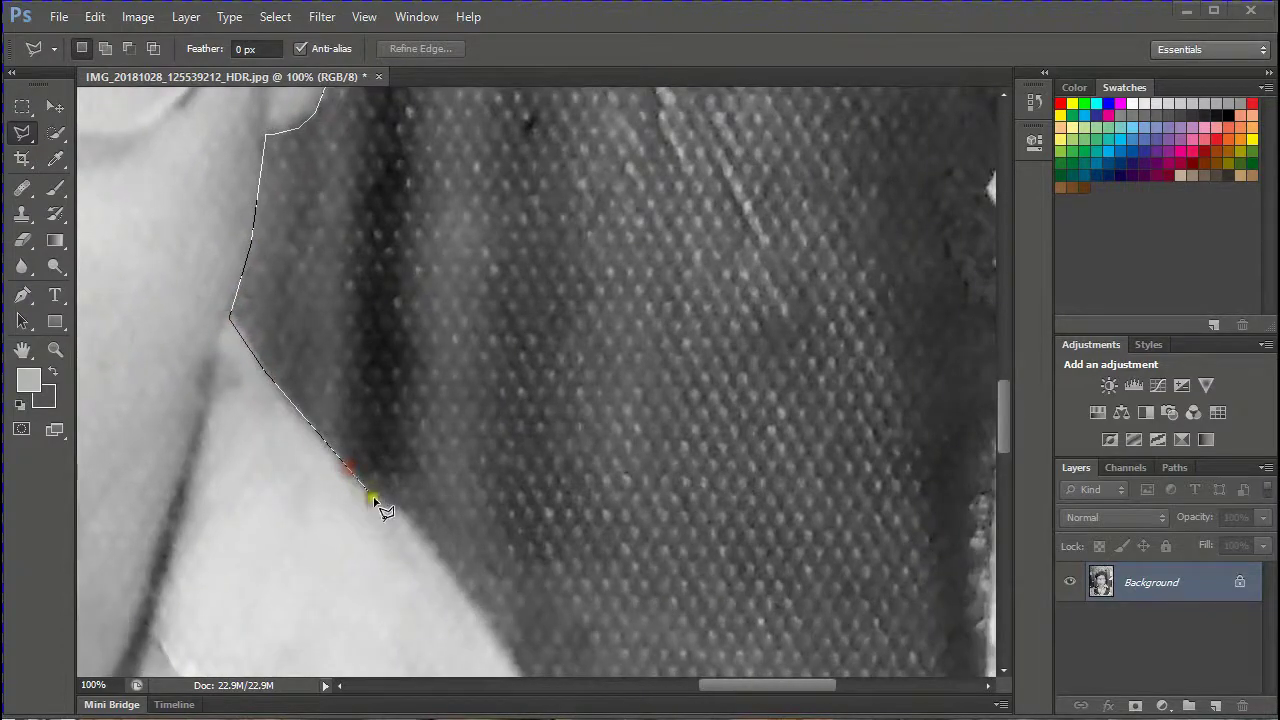
left_click_drag(398, 517, 286, 413)
left_click(321, 432)
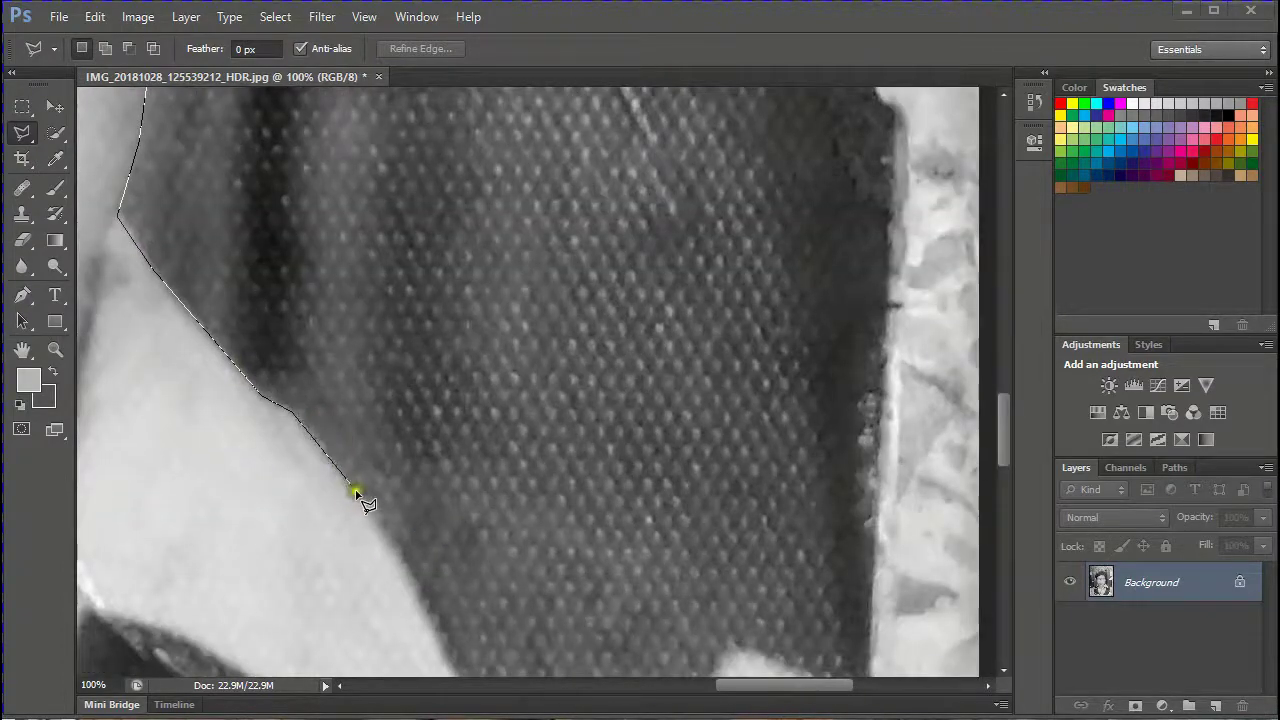
left_click_drag(423, 597, 246, 381)
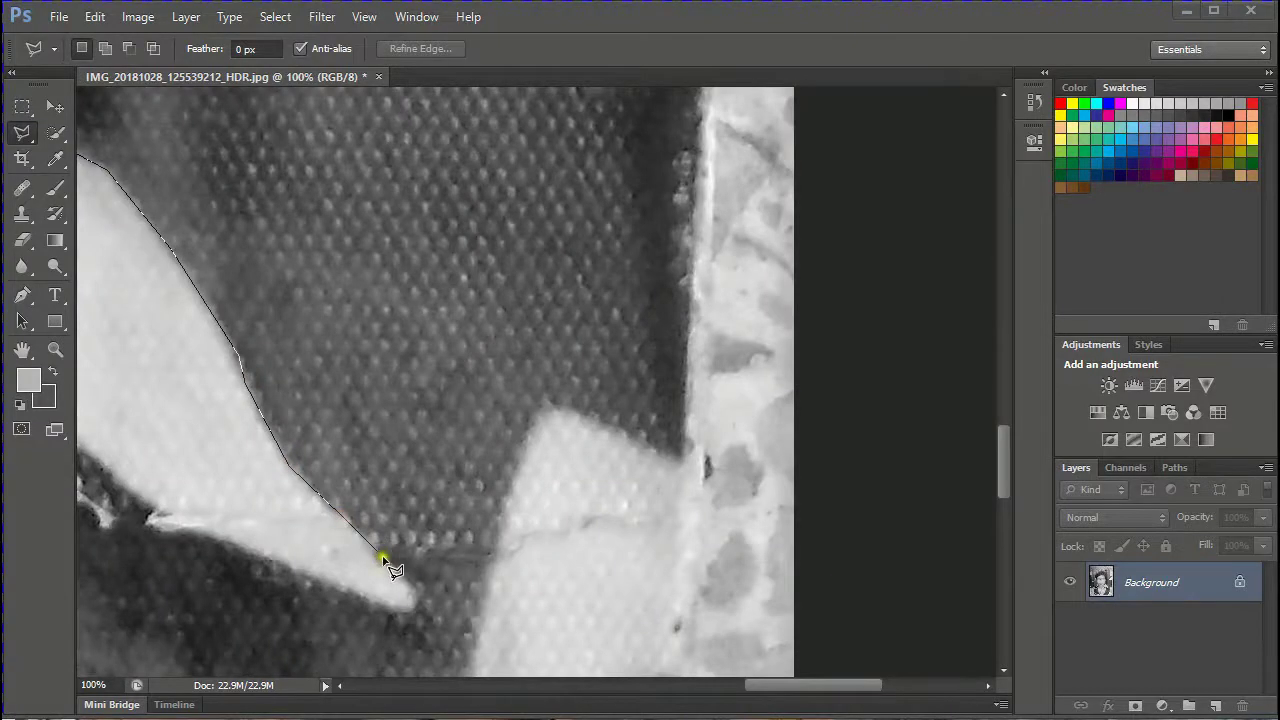
left_click(336, 582)
left_click_drag(220, 536, 296, 601)
left_click_drag(171, 520, 229, 617)
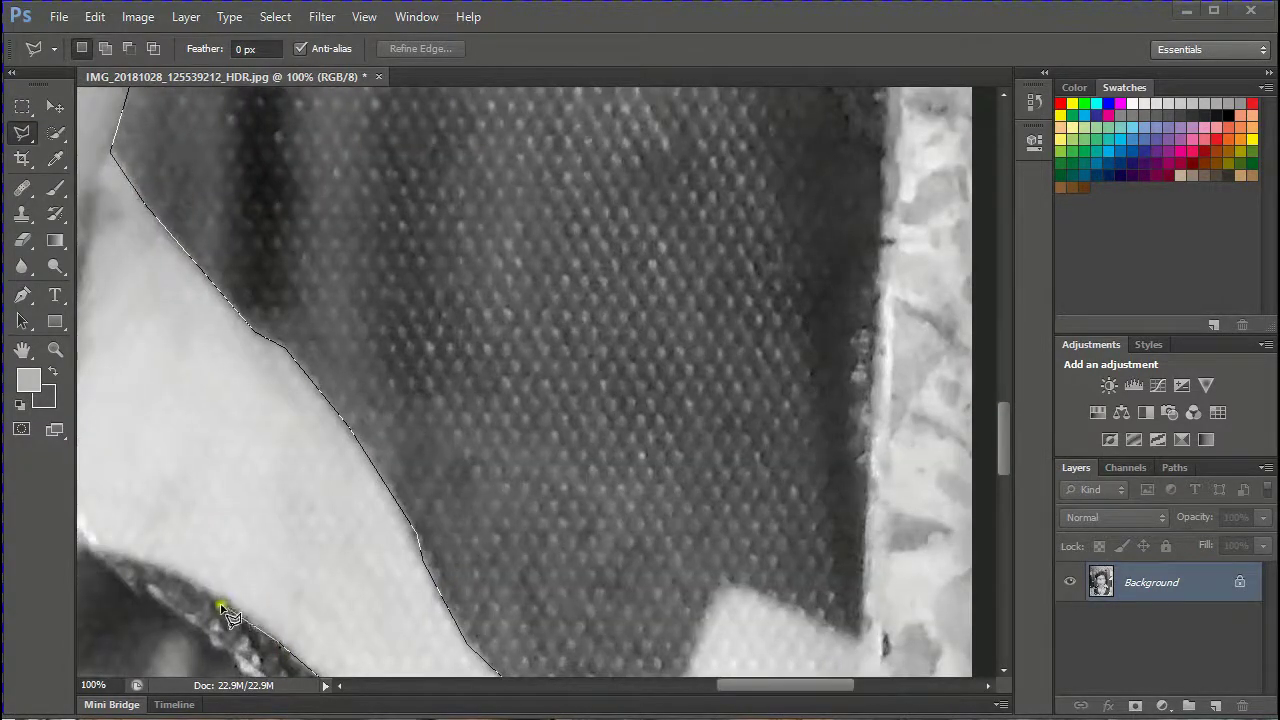
mouse_move(155, 568)
left_mouse_down()
mouse_move(380, 604)
mouse_move(490, 348)
left_mouse_up()
scroll(598, 444, "down", 1)
key("ctrl+minus")
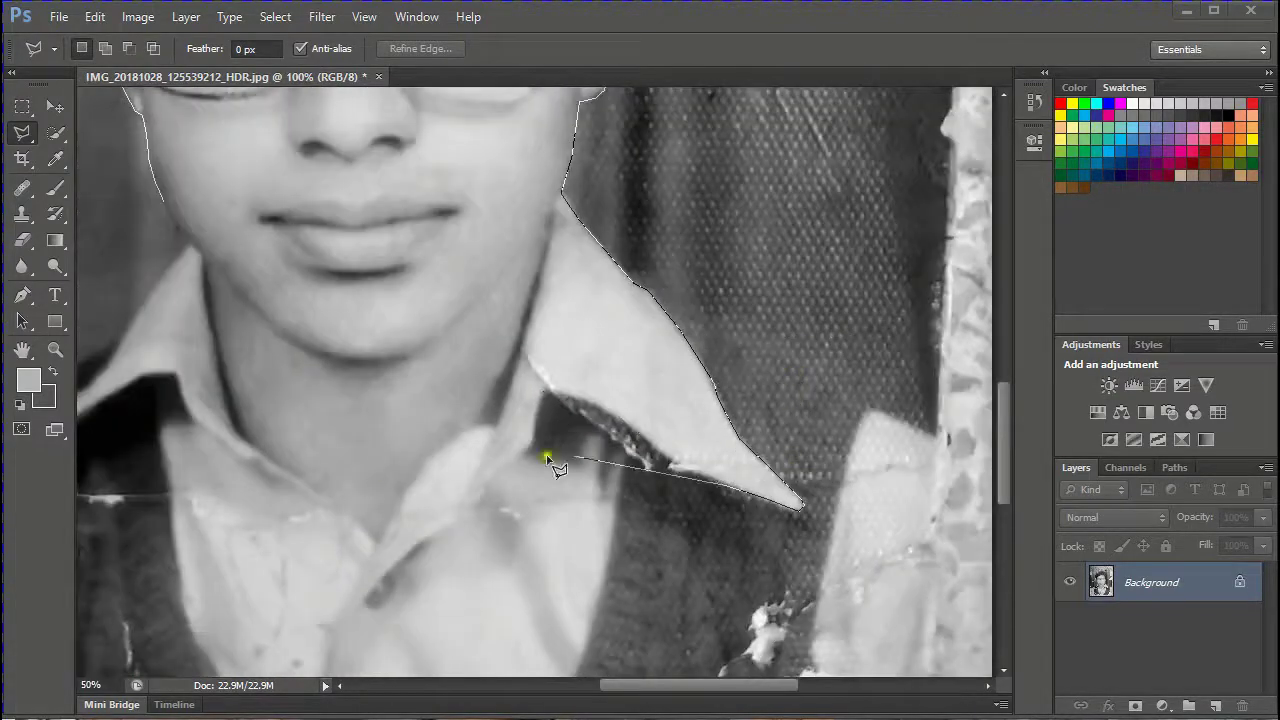
key("BackSpace")
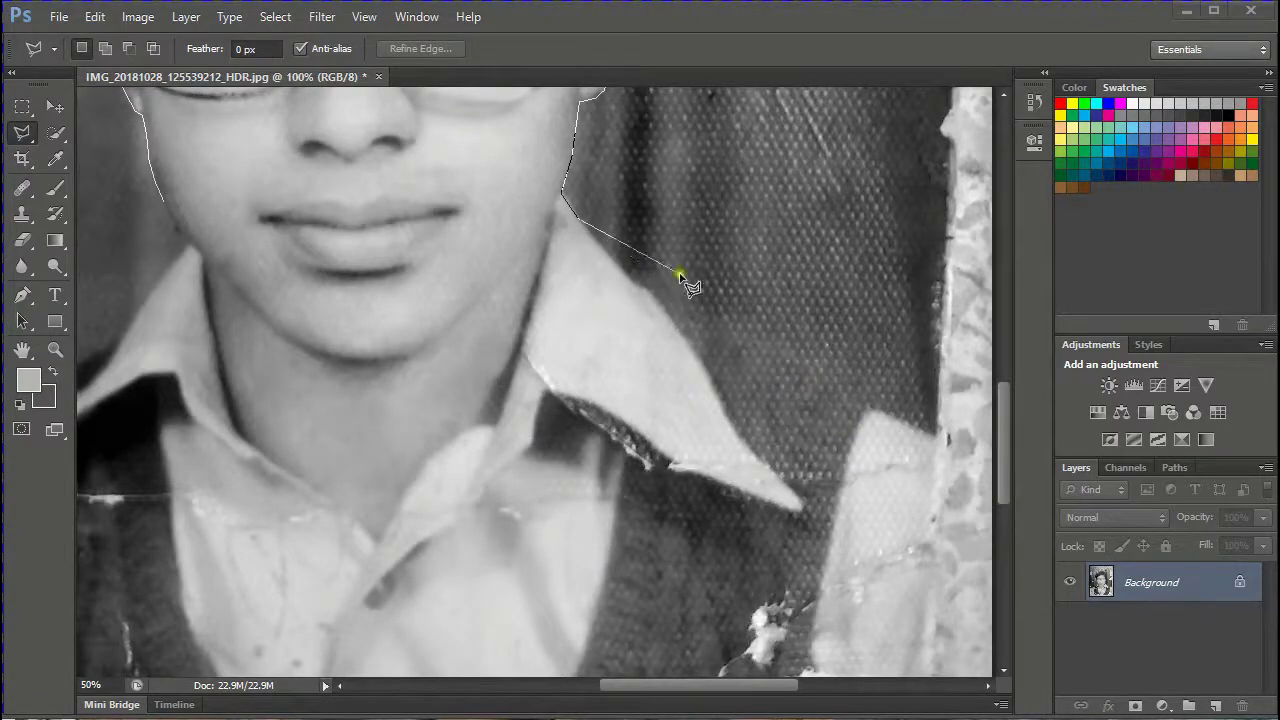
- Continue the lasso outline from the collar past the right shoulder, down the photo's edge and across the bottom
left_click(613, 262)
left_click_drag(825, 347, 603, 371)
left_click(412, 309)
left_click(486, 340)
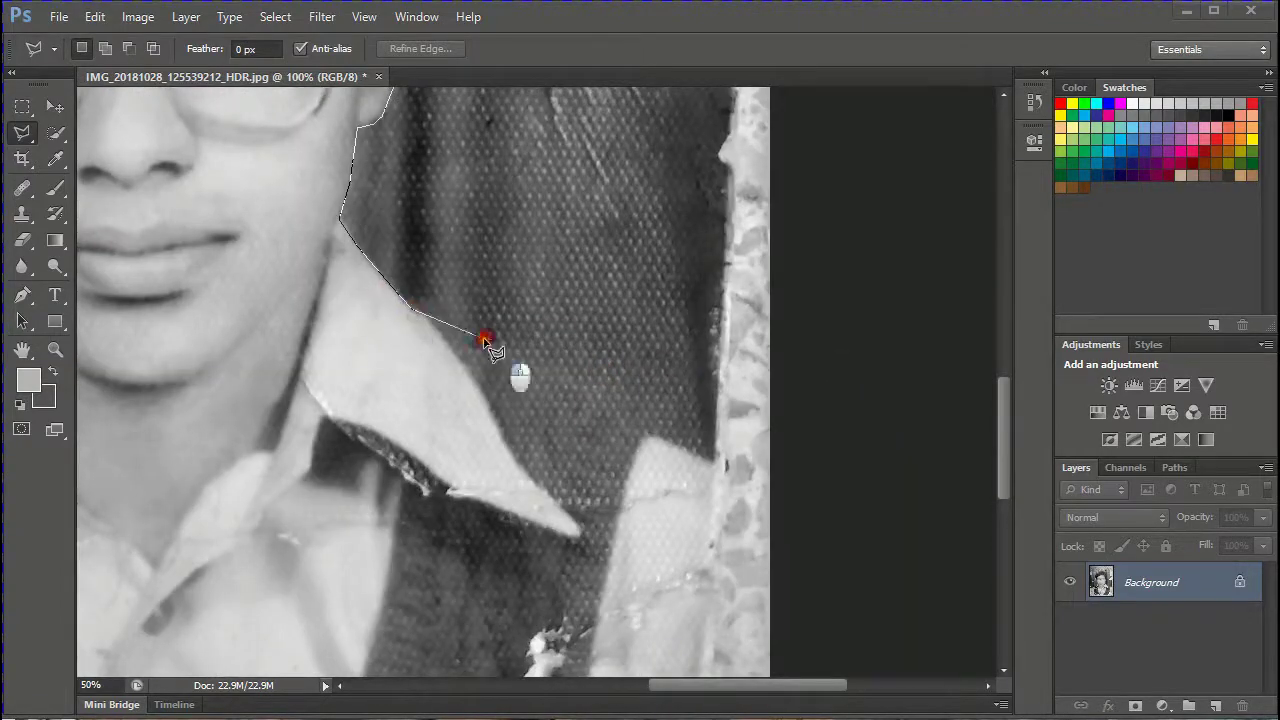
left_click(714, 463)
left_click_drag(714, 583, 792, 85)
left_click(791, 354)
left_click_drag(147, 362, 894, 581)
- Trace up the left sleeve, shoulder and collar, and close the lasso selection at the left cheek
left_click(422, 573)
left_click(422, 410)
left_click(416, 298)
left_click(440, 261)
left_click(476, 218)
left_click_drag(516, 206, 341, 434)
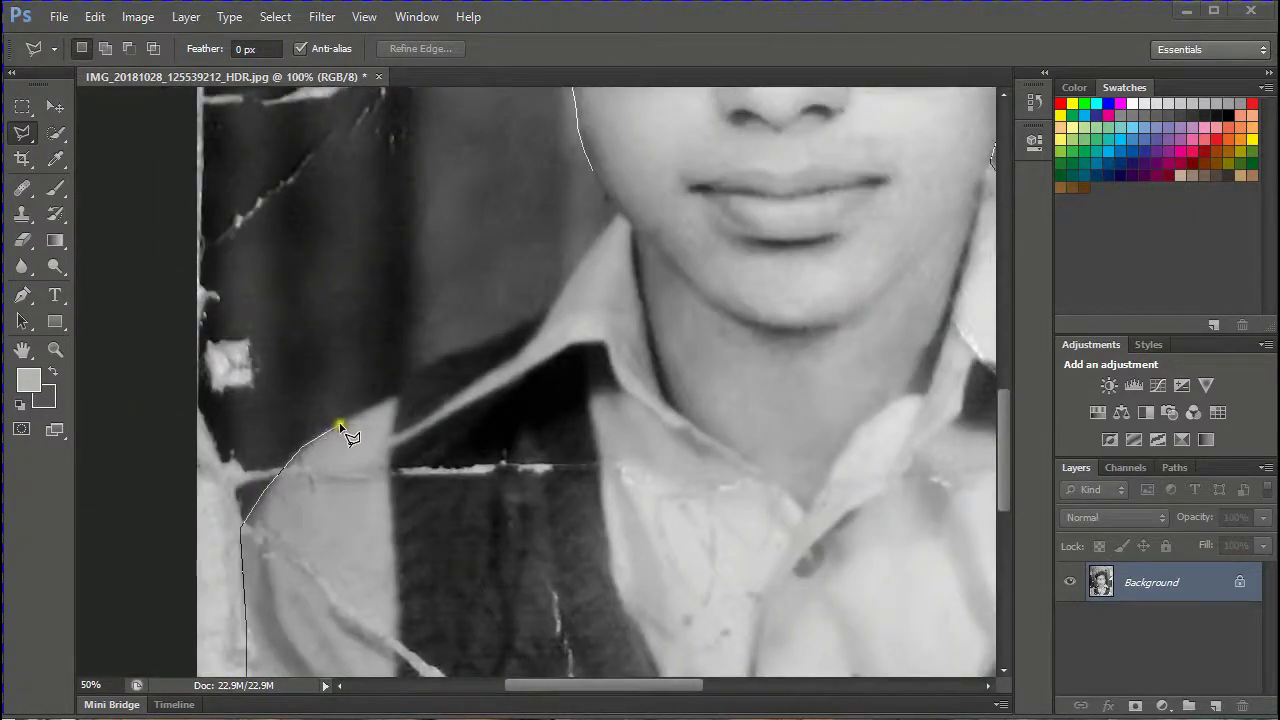
left_click(402, 387)
left_click_drag(551, 306, 476, 426)
left_click_drag(535, 313, 505, 421)
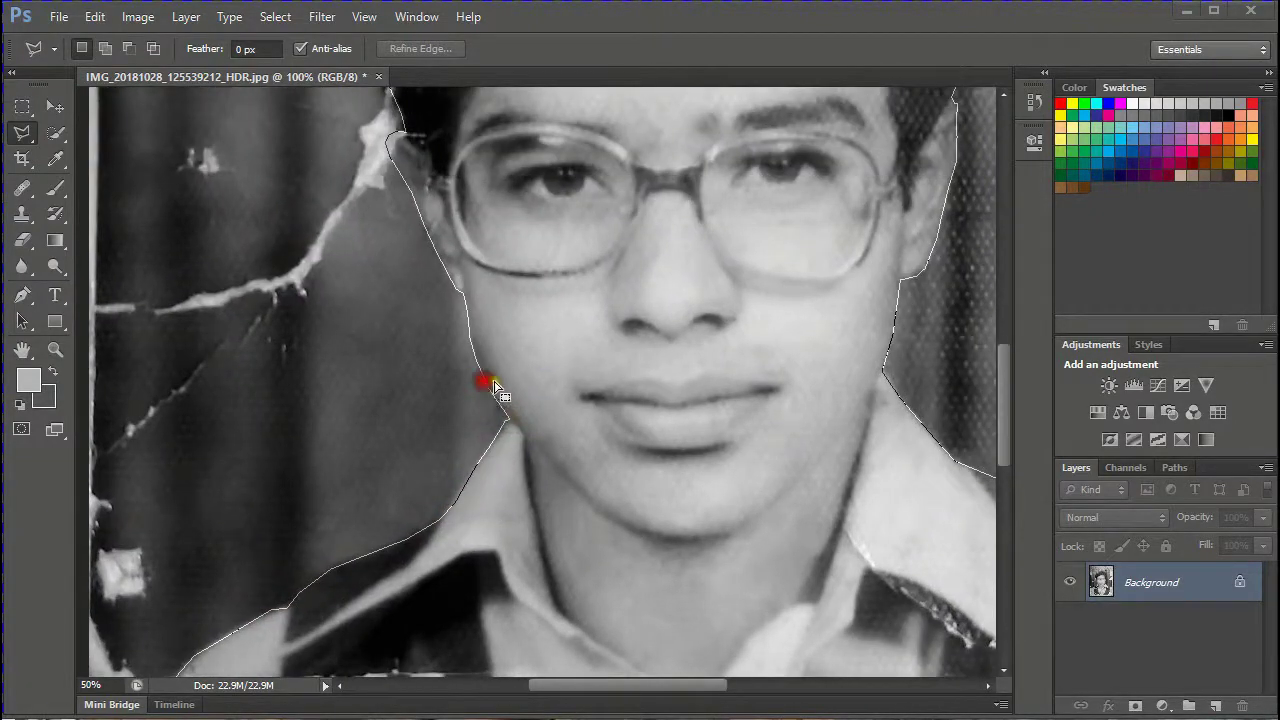
- Feather the closed portrait selection with a radius of 1
key("ctrl+minus")
key("ctrl+minus")
key("ctrl+minus")
key("shift+F6")
type("1")
key("Return")
- Copy the selected portrait and paste it into a new document created with the default settings
key("ctrl+c")
key("ctrl+n")
key("Return")
key("ctrl+v")
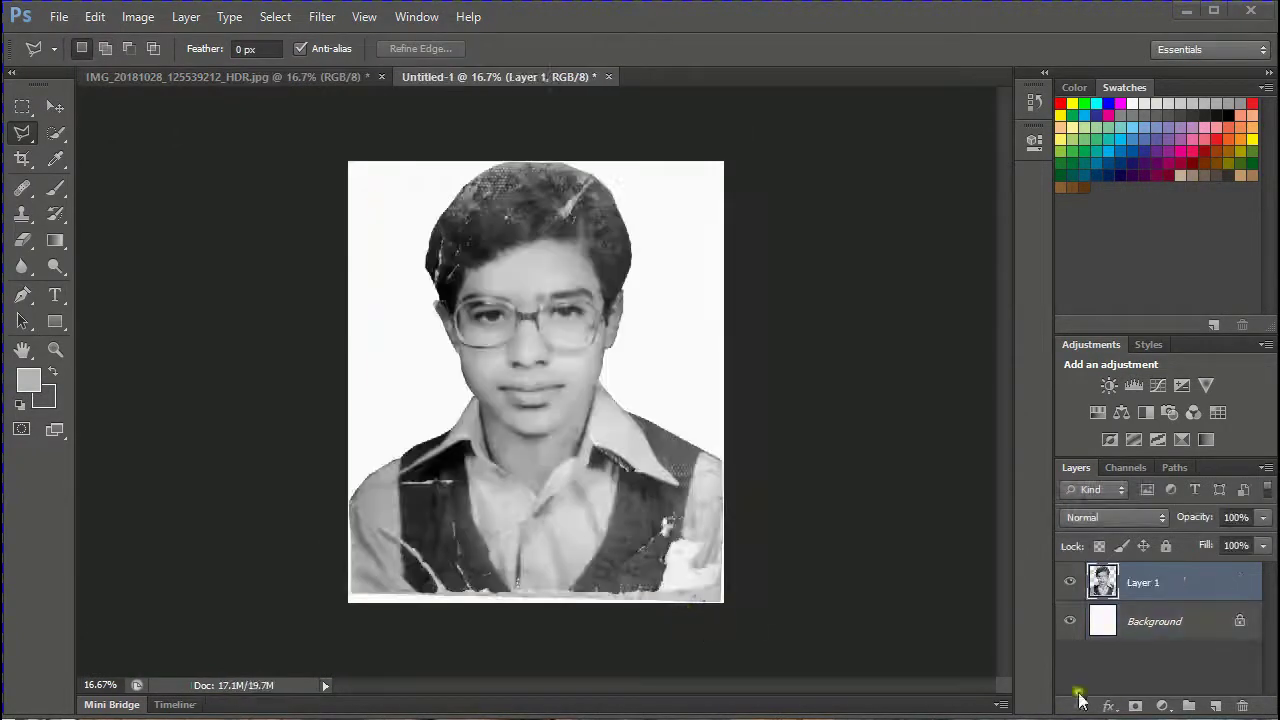
- Convert the white background to a regular layer and extend the canvas above and below the portrait with the Crop tool
left_click(1150, 621)
double_click(1237, 618)
key("Return")
left_click(41, 155)
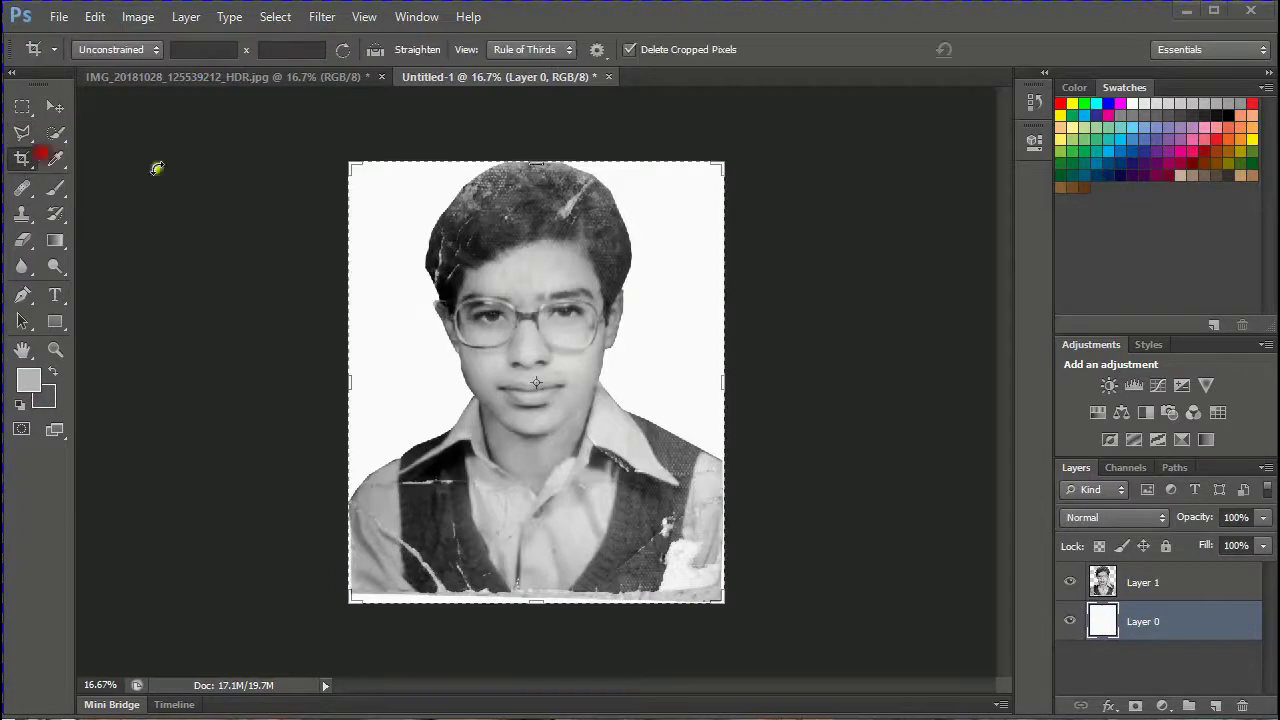
left_click_drag(533, 166, 529, 146)
left_click_drag(536, 601, 538, 621)
double_click(568, 570)
- Move the portrait layer and the white layer down to the lower edge of the extended canvas
left_click(55, 107)
left_click(1131, 666)
left_click(1149, 625)
left_click(1141, 590)
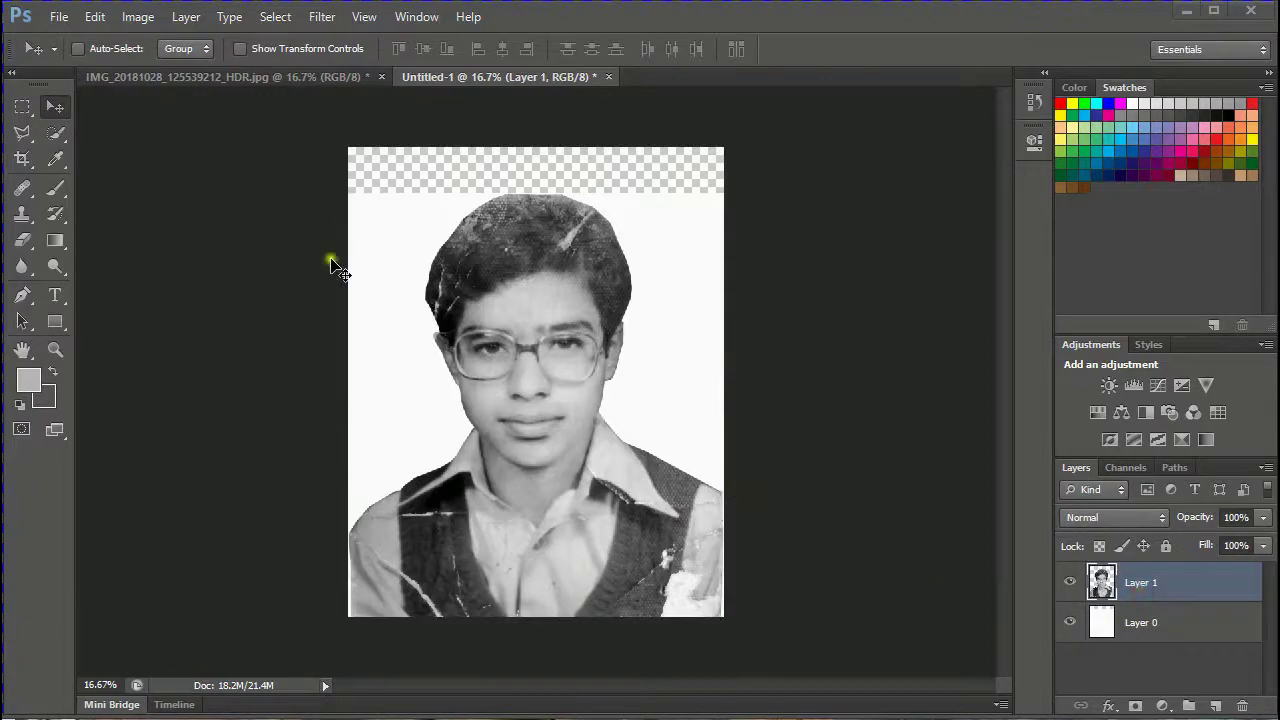
- Clear the portrait selection in the original photo and return to the cutout document to check it
left_click(233, 78)
key("ctrl+d")
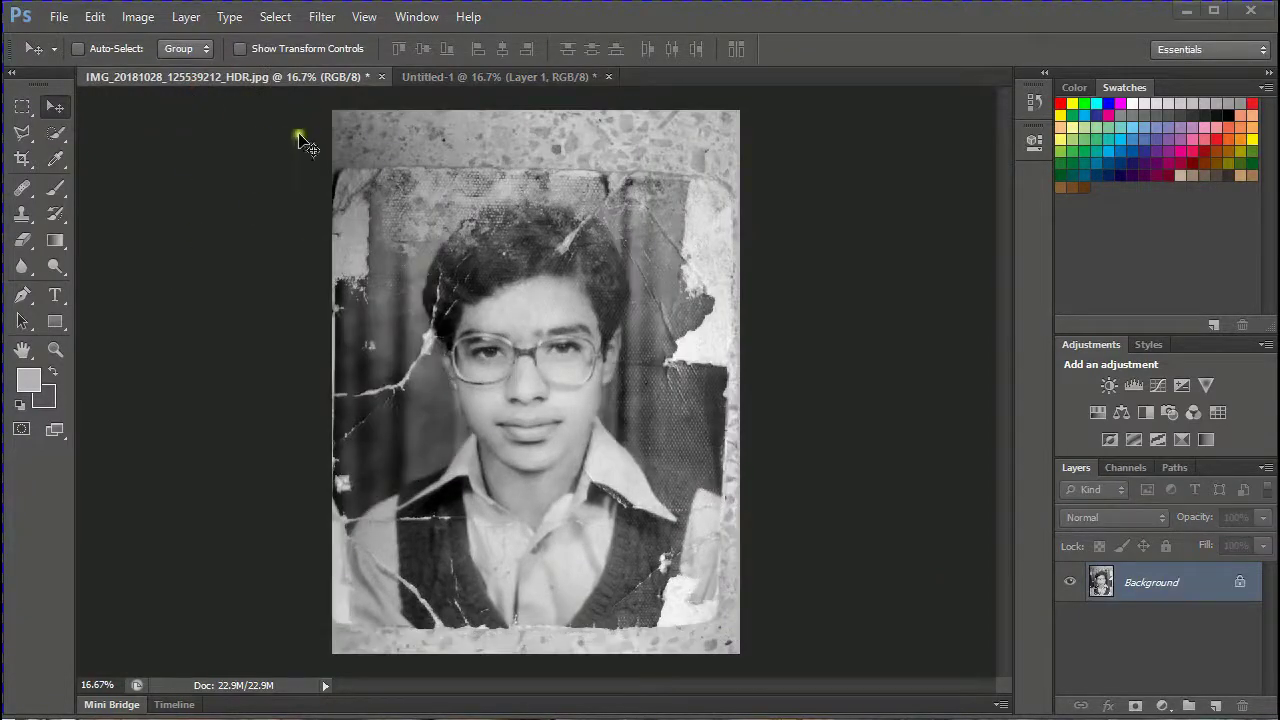
left_click(450, 78)
key("ctrl+plus")
key("ctrl+plus")
key("ctrl+plus")
key("ctrl+minus")
key("ctrl+minus")
key("ctrl+minus")
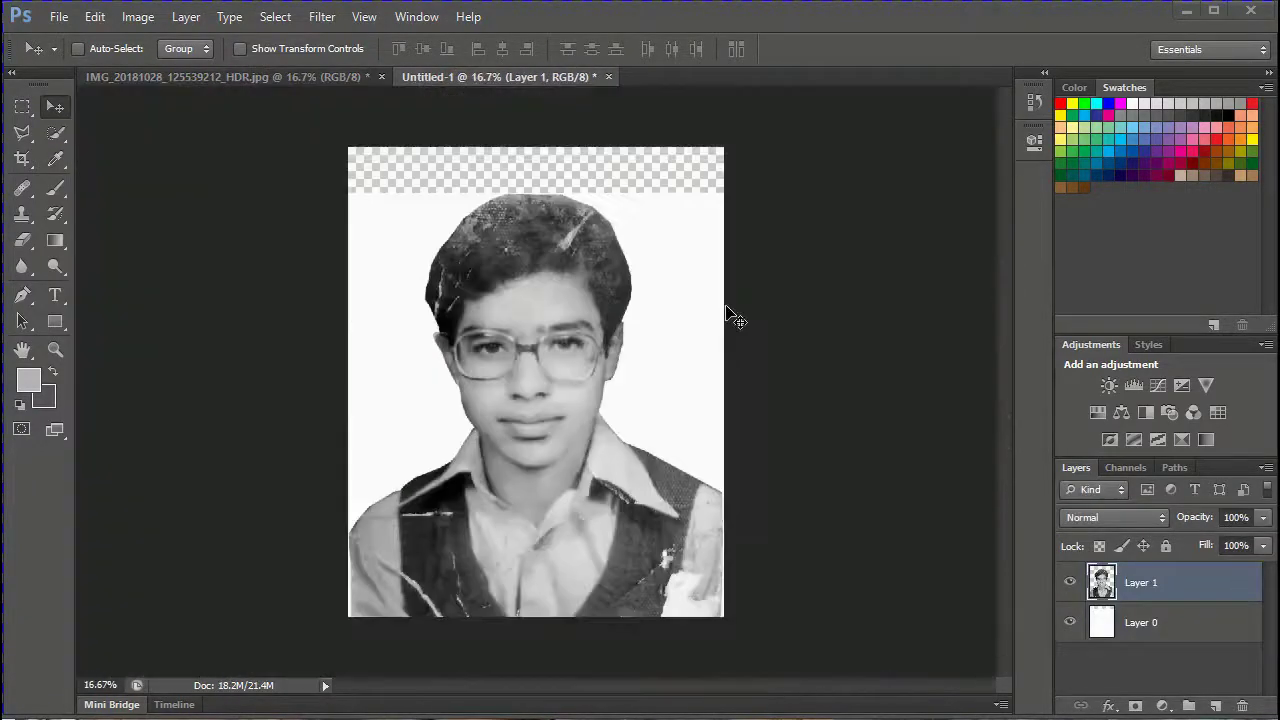
- Copy a rectangular strip of clean curtain beside the left collar in the original photo and paste it into the cutout document
key("ctrl+Tab")
key("ctrl+plus")
key("c")
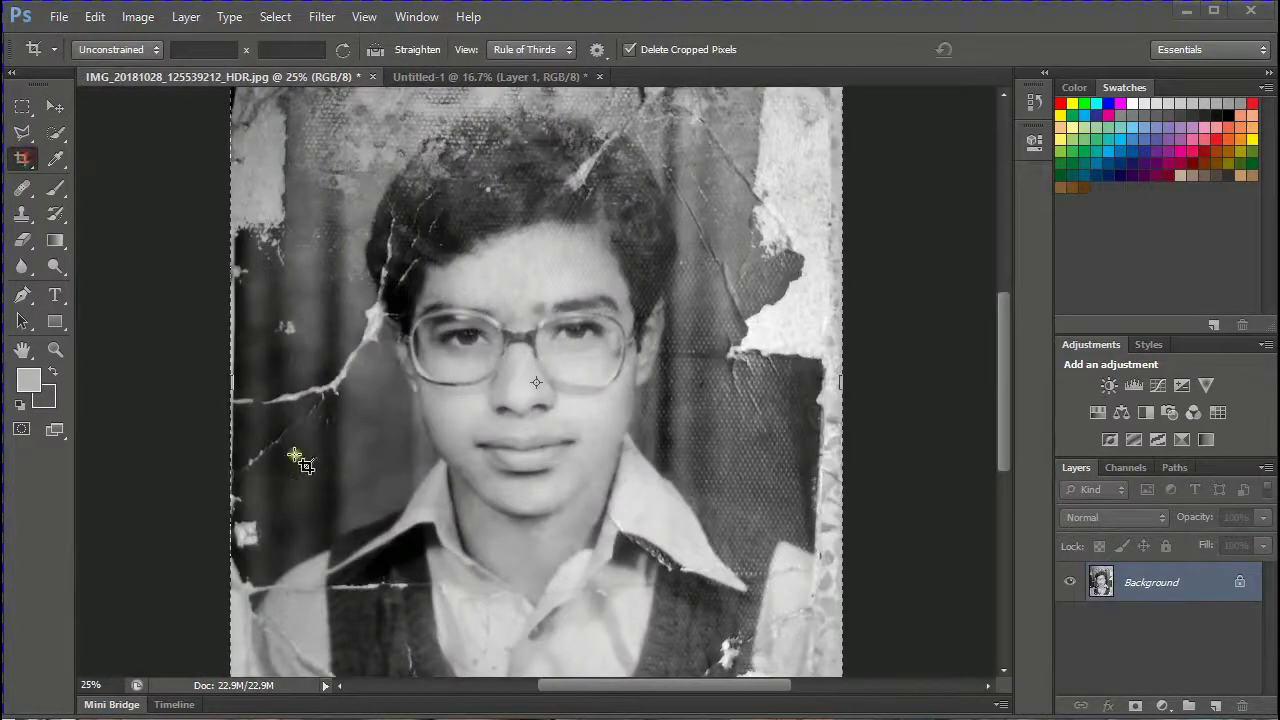
key("m")
left_click_drag(400, 511, 255, 470)
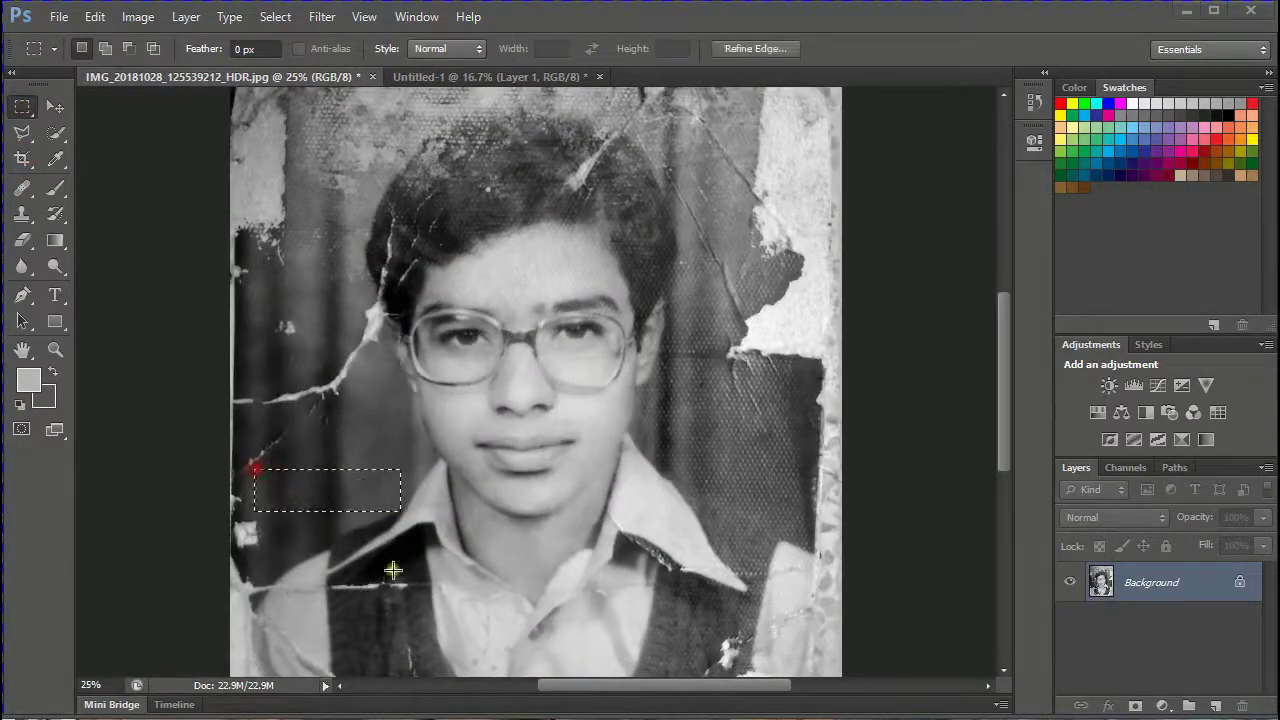
key("ctrl+c")
key("ctrl+Tab")
key("ctrl+v")
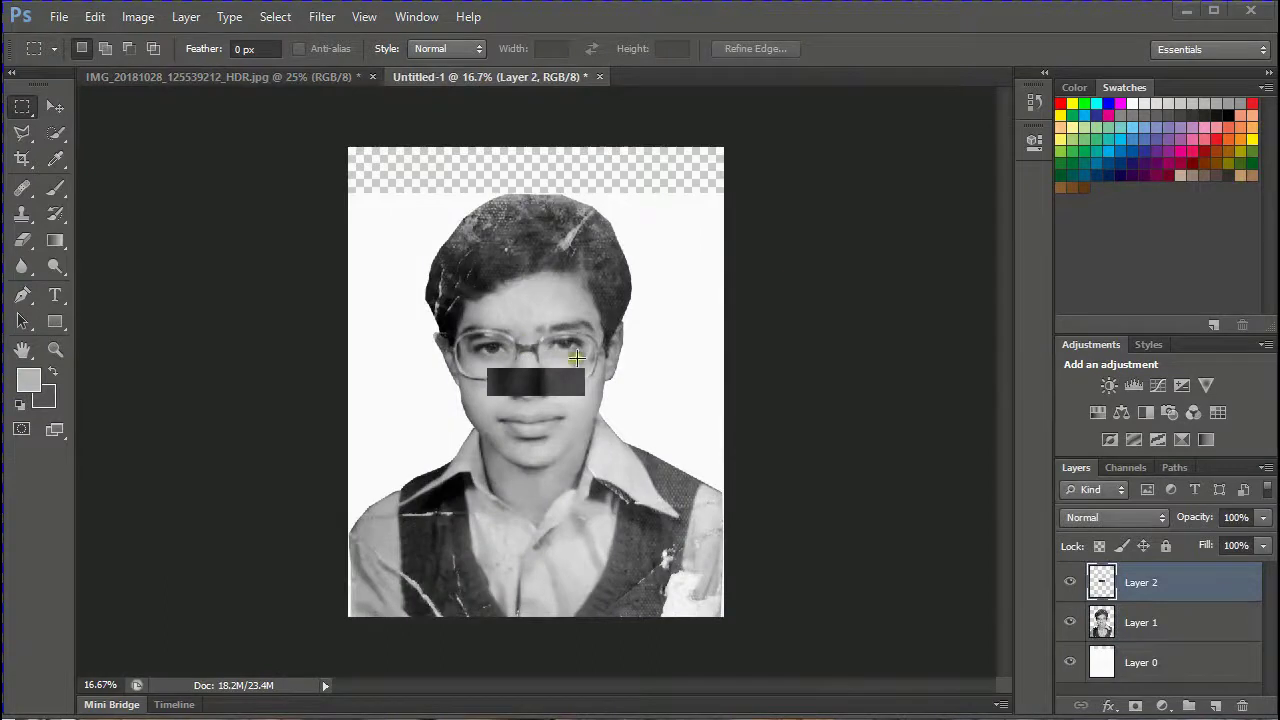
- Place the curtain strip at the upper-left of the white area and stretch it down and across the full image width
key("v")
left_click_drag(548, 381, 423, 193)
key("ctrl+t")
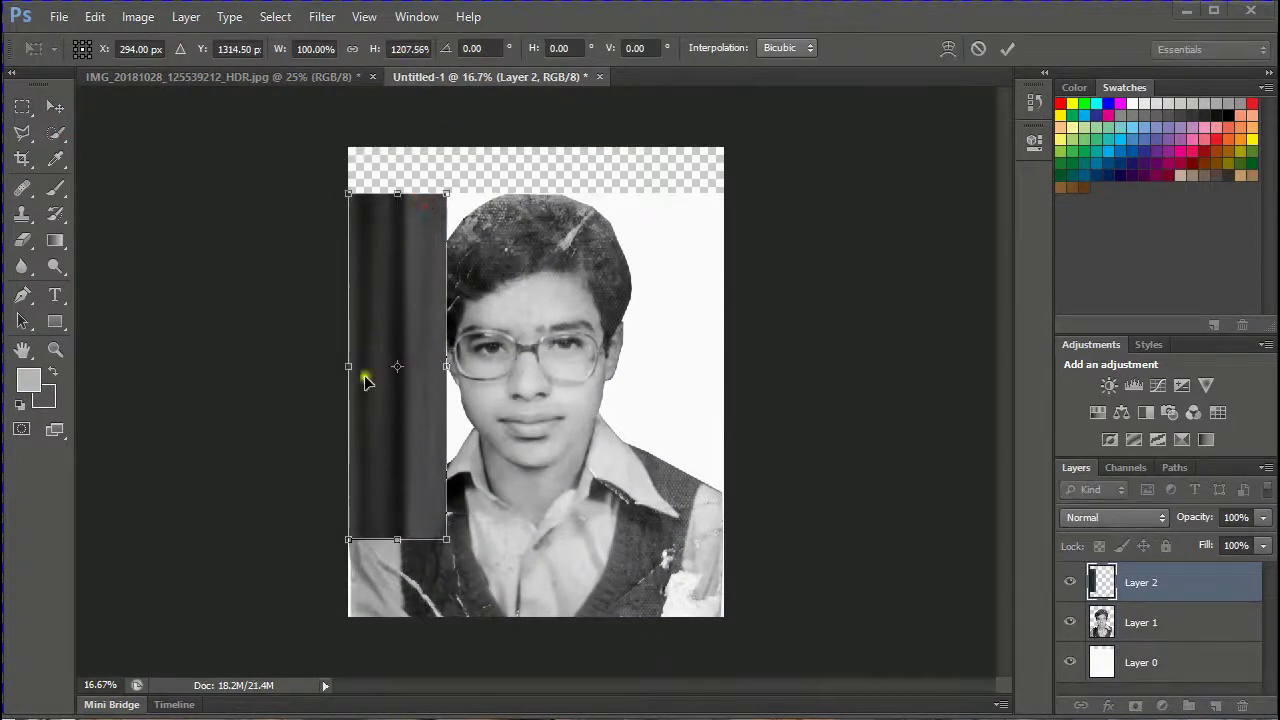
left_click_drag(446, 366, 734, 366)
key("Return")
- Place the curtain layer beneath the portrait layer and stretch it up to the top of the canvas
left_click_drag(1186, 586, 1189, 631)
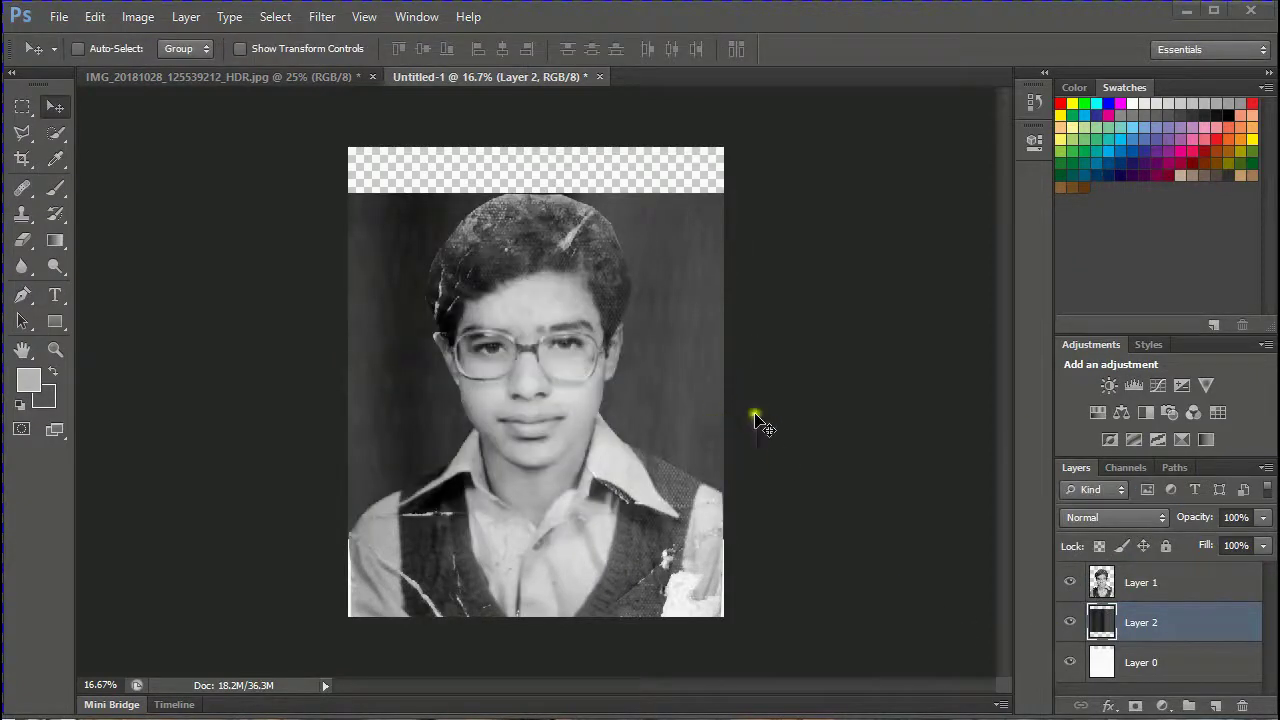
key("ctrl+t")
left_click_drag(541, 193, 551, 135)
key("Return")
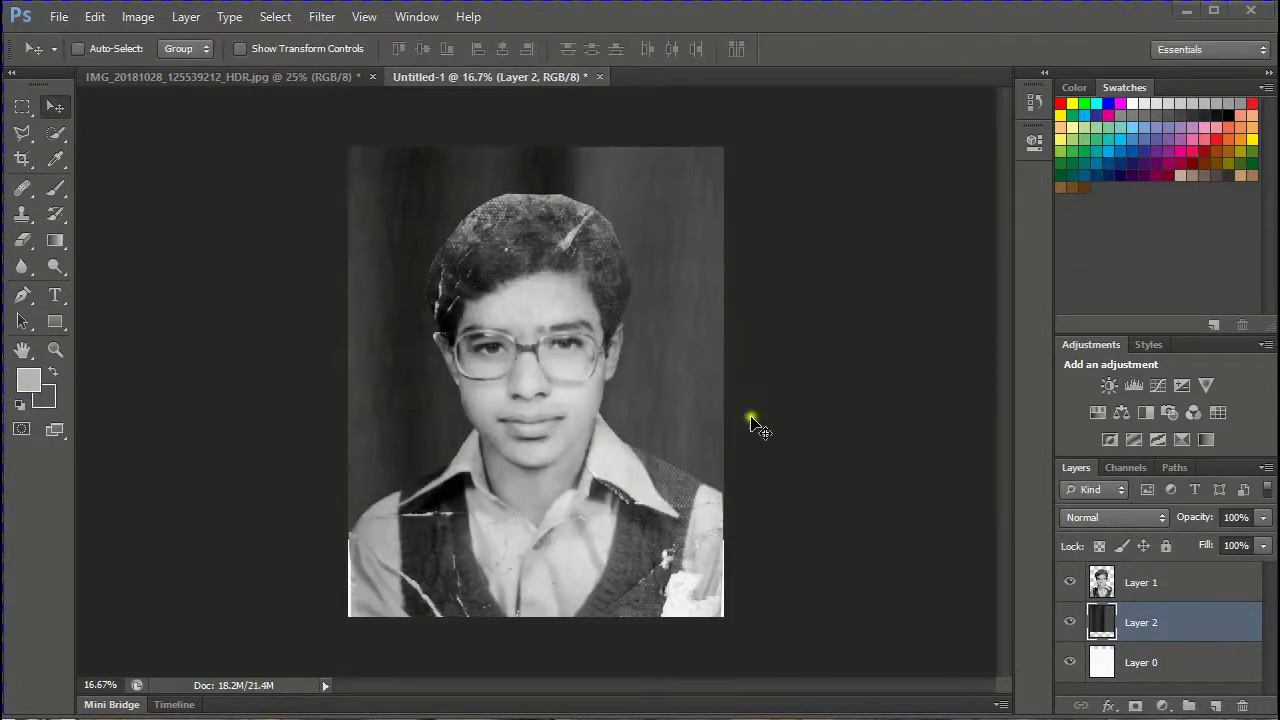
- Smooth the curtain background with the Blur tool at 1289 px, 0% hardness and 50% strength
left_click(22, 267)
right_click(578, 379)
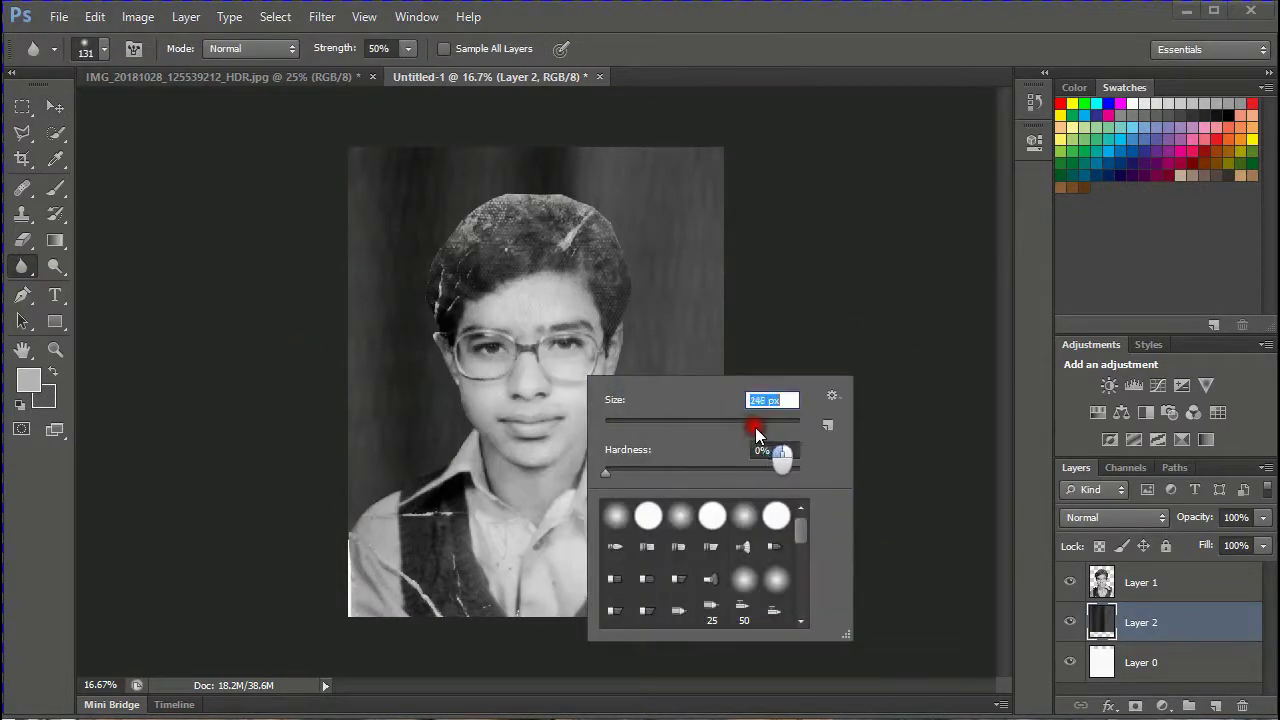
left_click_drag(754, 428, 784, 426)
left_click(636, 326)
mouse_move(636, 326)
left_mouse_down()
mouse_move(602, 333)
mouse_move(574, 178)
mouse_move(614, 344)
mouse_move(591, 126)
mouse_move(626, 357)
mouse_move(632, 261)
mouse_move(556, 246)
mouse_move(555, 216)
mouse_move(615, 247)
mouse_move(515, 168)
mouse_move(389, 262)
mouse_move(404, 516)
mouse_move(411, 386)
mouse_move(412, 406)
mouse_move(344, 131)
left_mouse_up()
left_click_drag(469, 168, 449, 451)
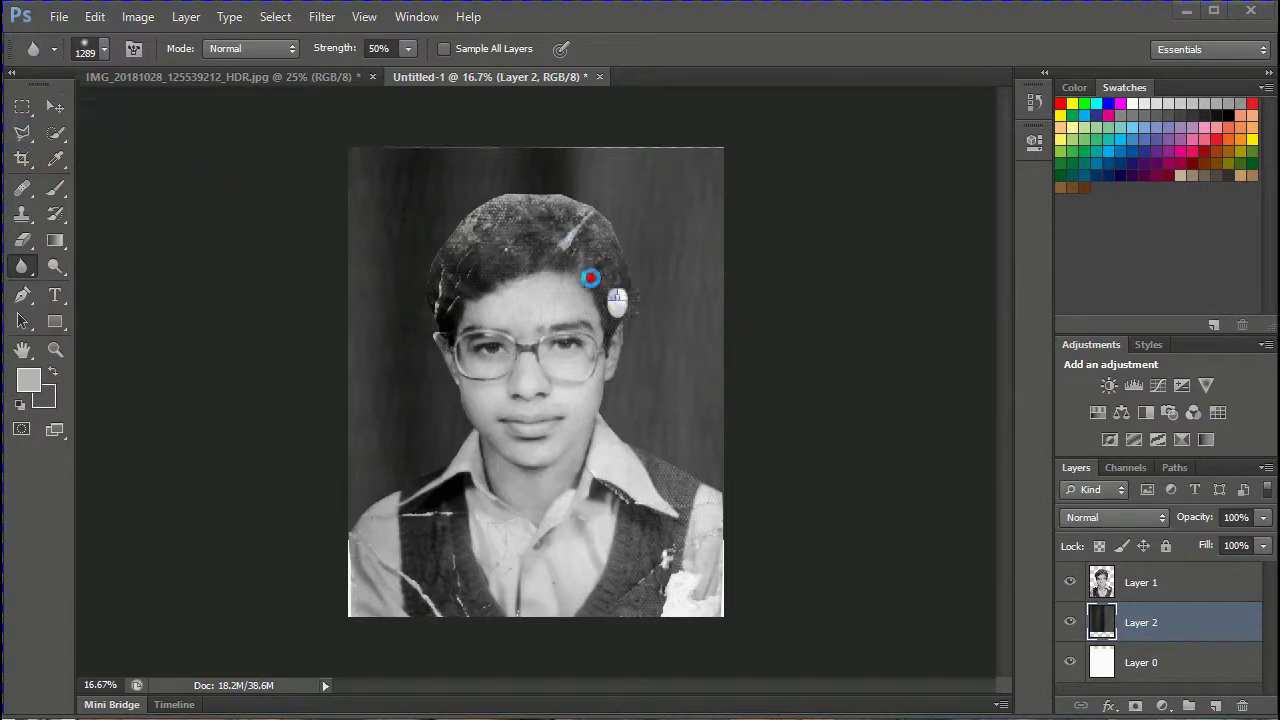
left_click(420, 369)
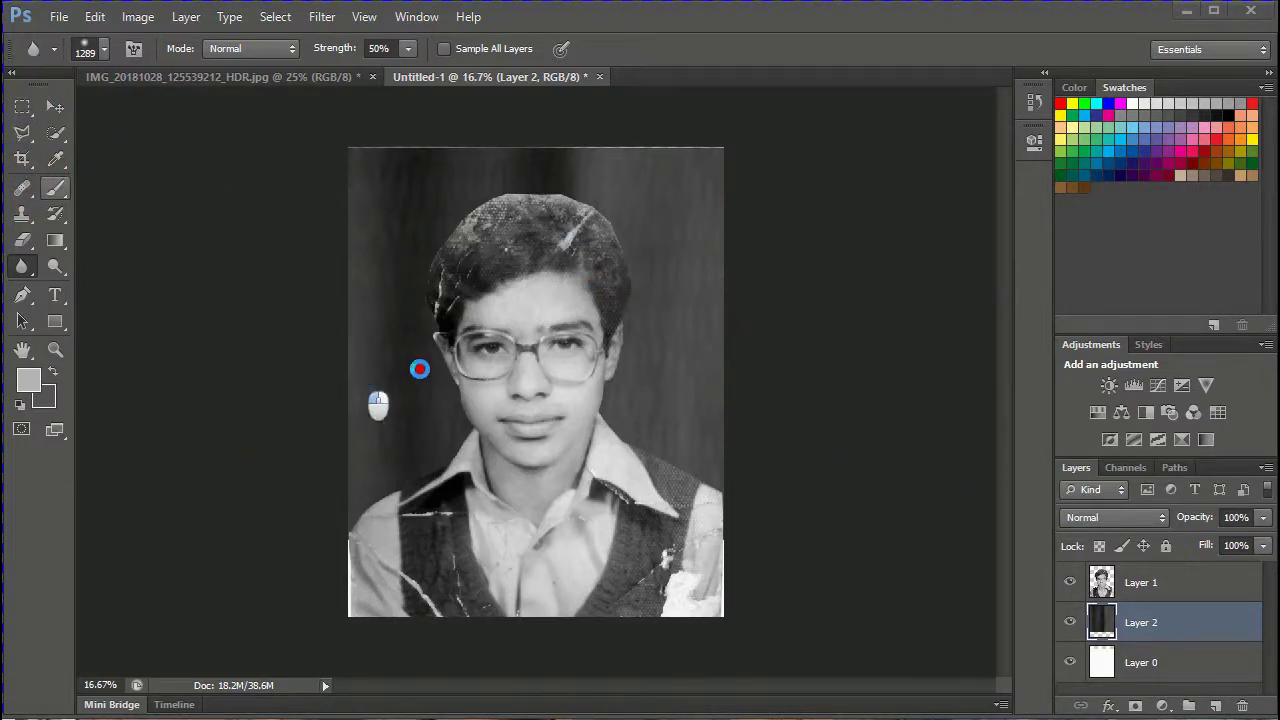
left_click(454, 371)
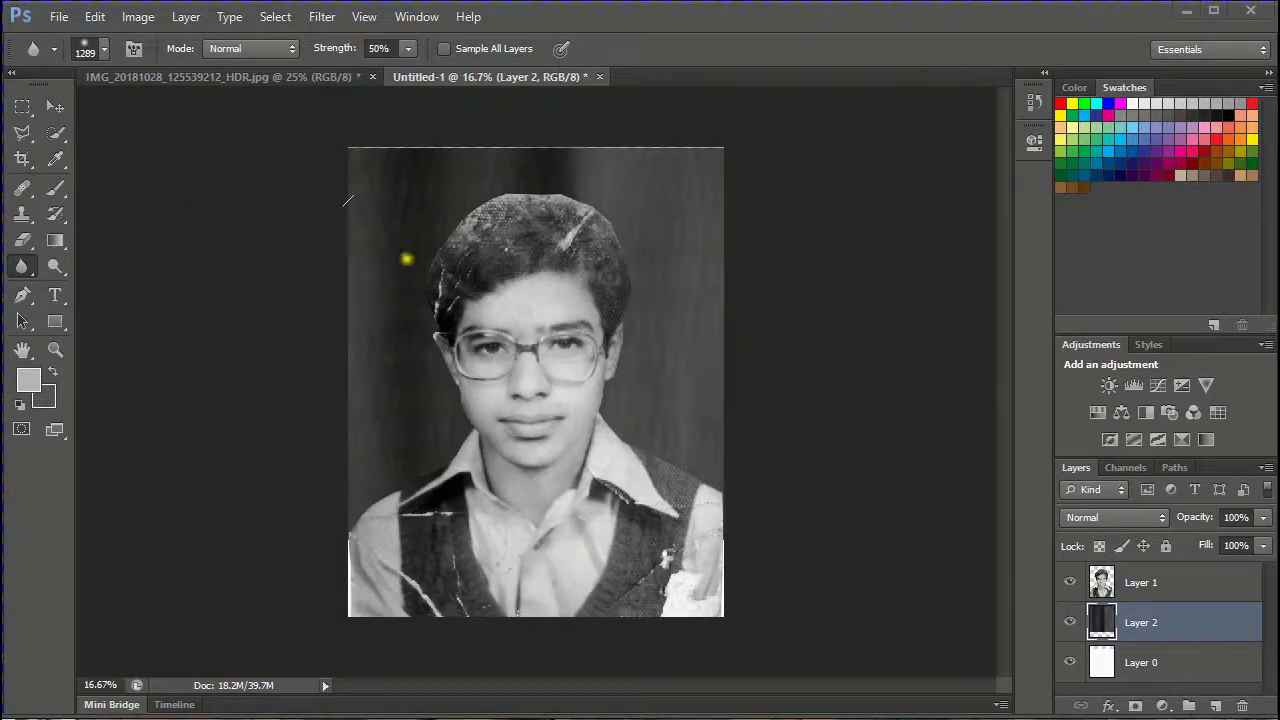
- Crop the image slightly inward on all sides to trim off the rough outer edges
left_click(19, 162)
left_click_drag(716, 154, 713, 155)
scroll(713, 155, "up", 2)
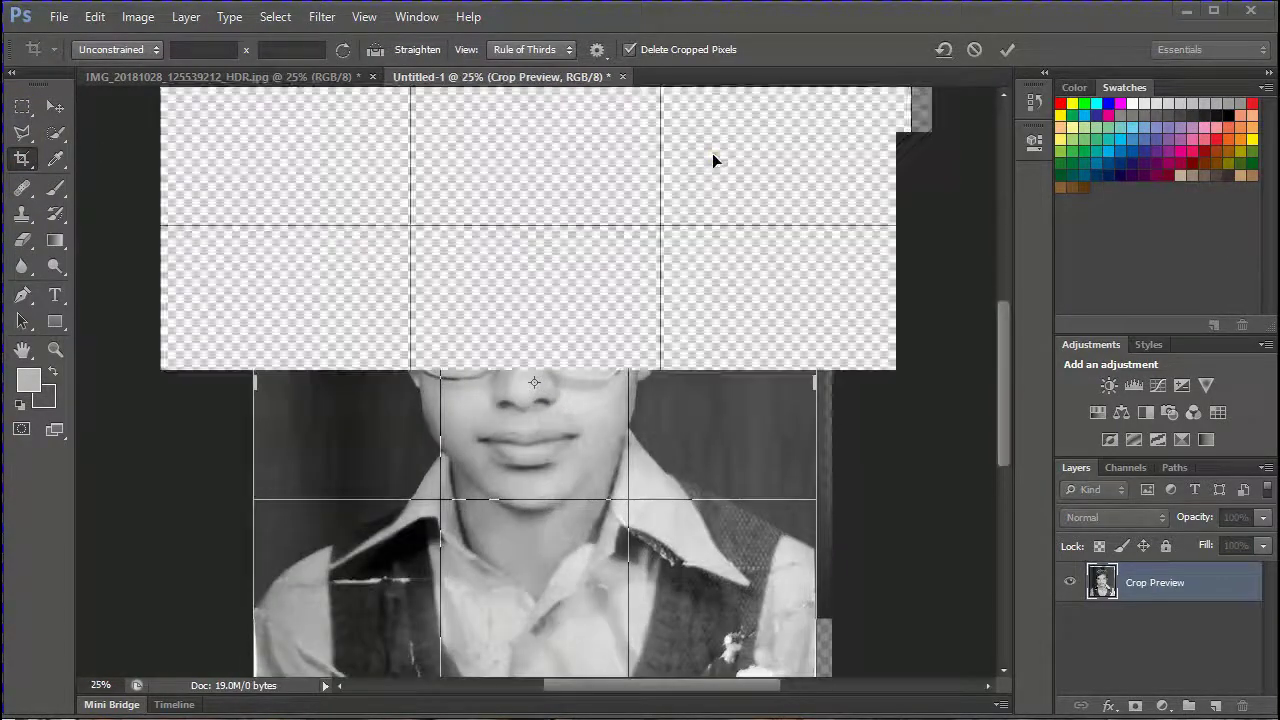
scroll(713, 160, "up", 5)
left_click_drag(911, 200, 903, 213)
left_click_drag(161, 208, 171, 211)
scroll(440, 376, "down", 4)
left_click_drag(555, 568, 551, 557)
double_click(677, 503)
scroll(683, 506, "down", 3)
scroll(492, 370, "up", 2)
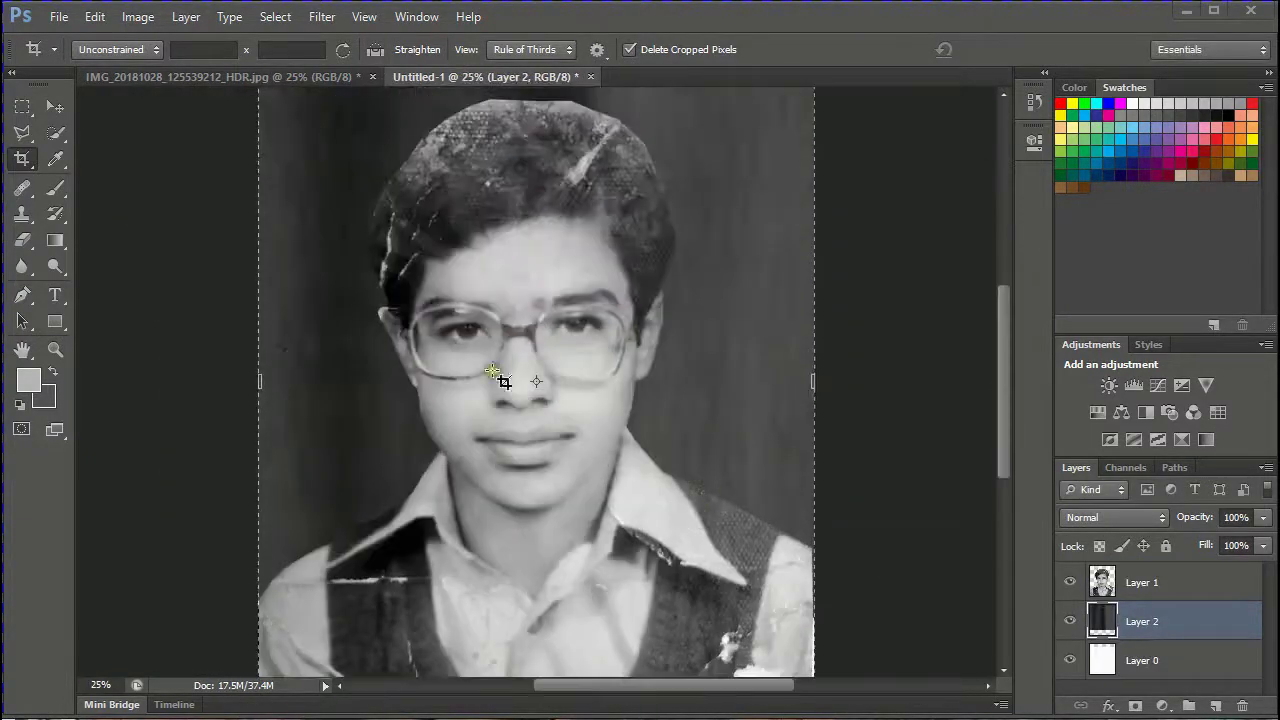
- Load the outline of the portrait layer as a selection, with that layer active and the Clone Stamp ready
key("v")
left_click(1100, 582)
scroll(886, 563, "up", 1)
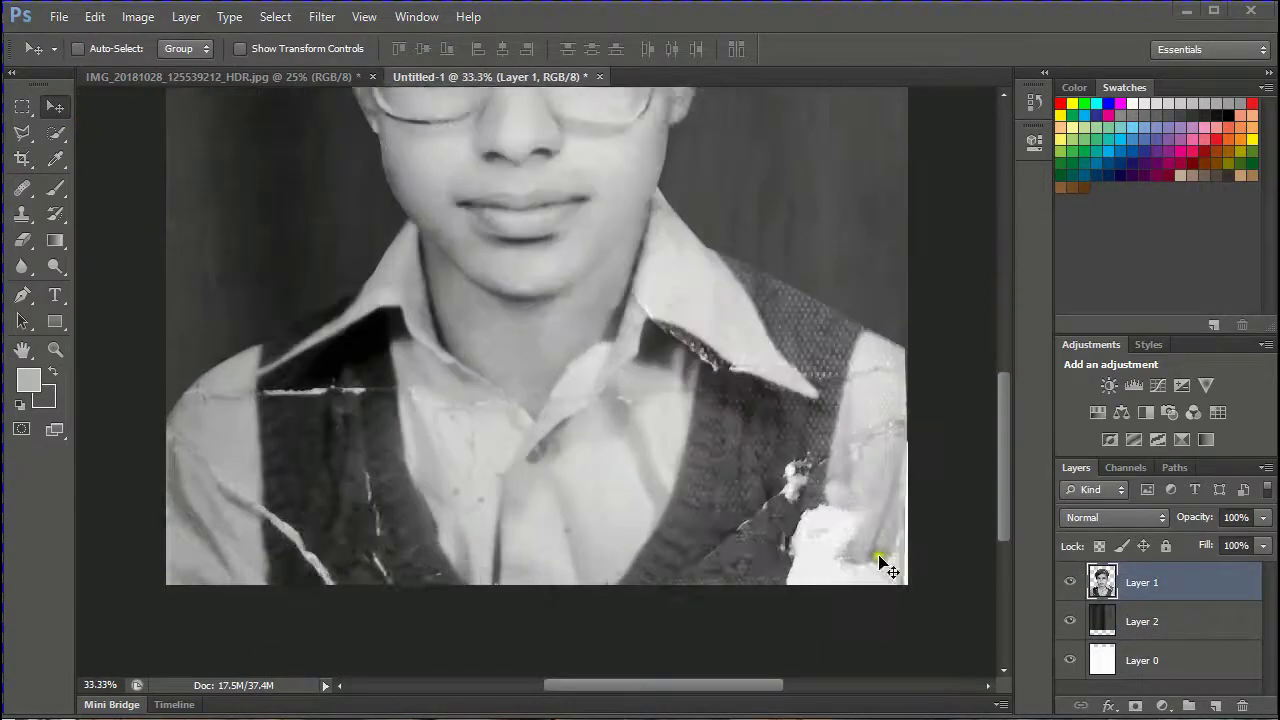
scroll(443, 580, "up", 5)
key("ctrl+plus")
scroll(620, 366, "down", 4)
key("ctrl+plus")
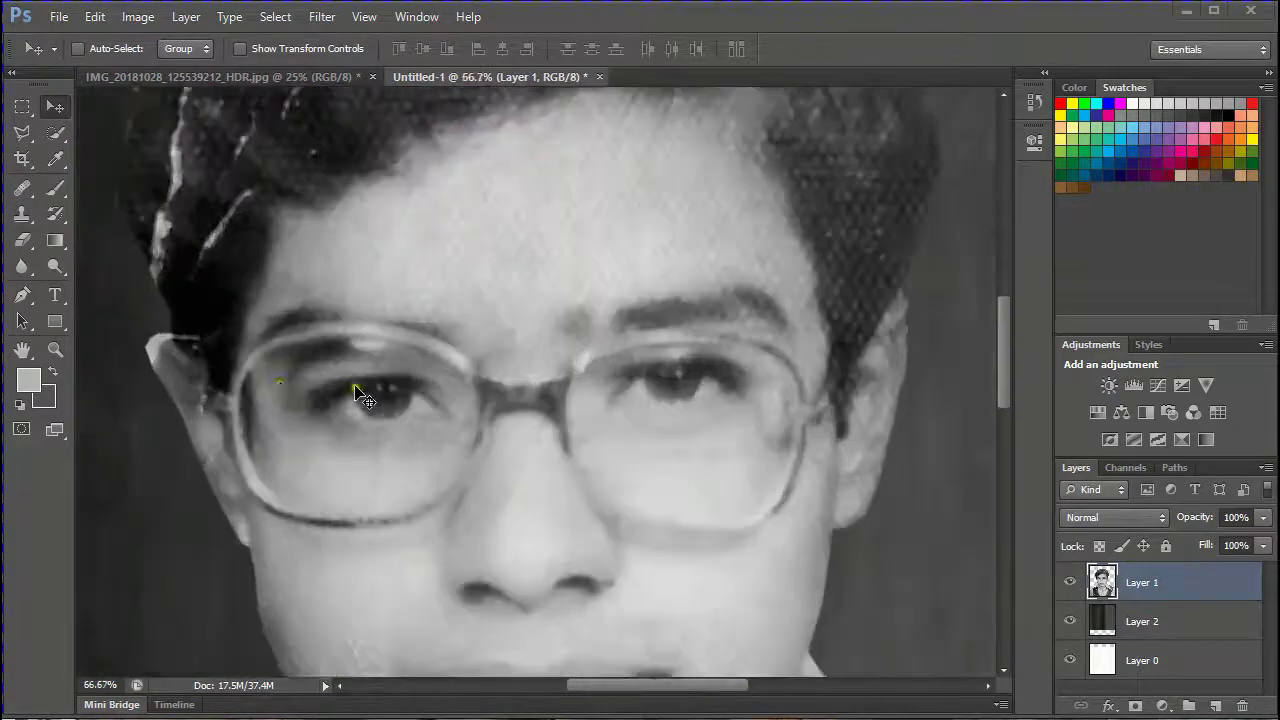
scroll(357, 386, "left", 2)
left_click(22, 216)
left_click(1101, 582, "ctrl")
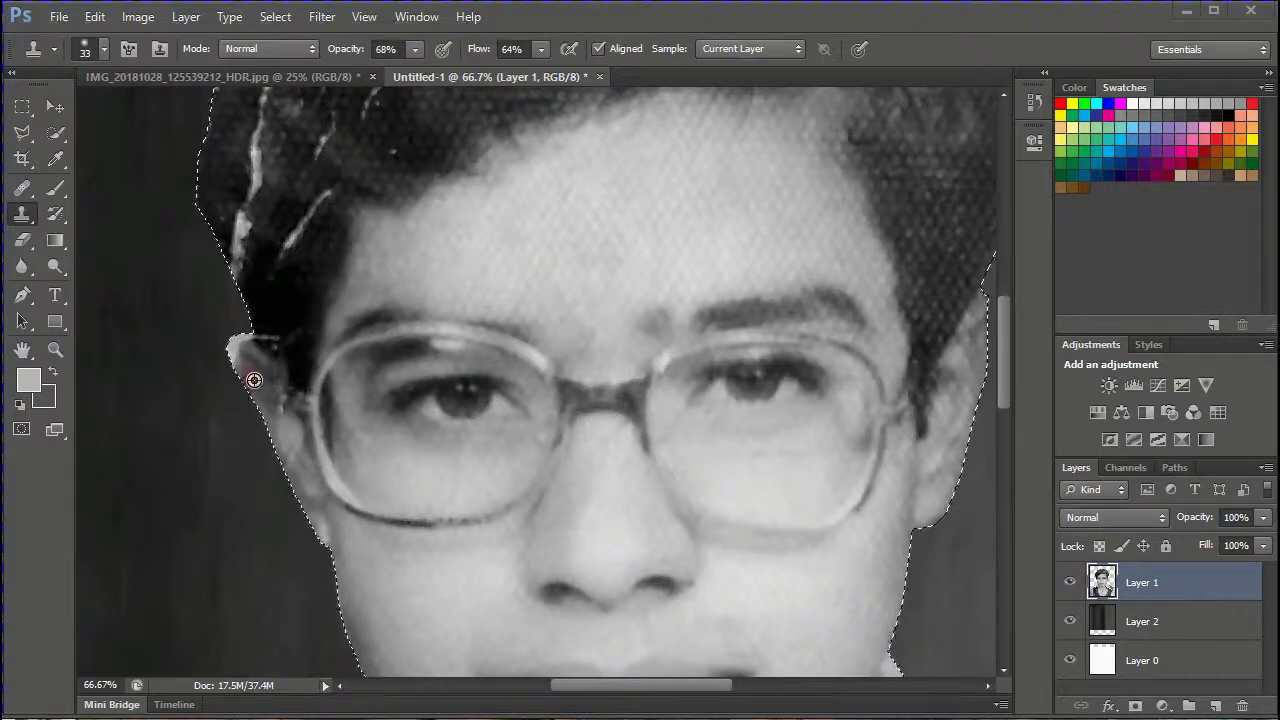
- Clone darker ear tone over the bright patch at the top of the left ear with a 33 px brush, 68% opacity and 64% flow
left_click(251, 343)
left_click(232, 354)
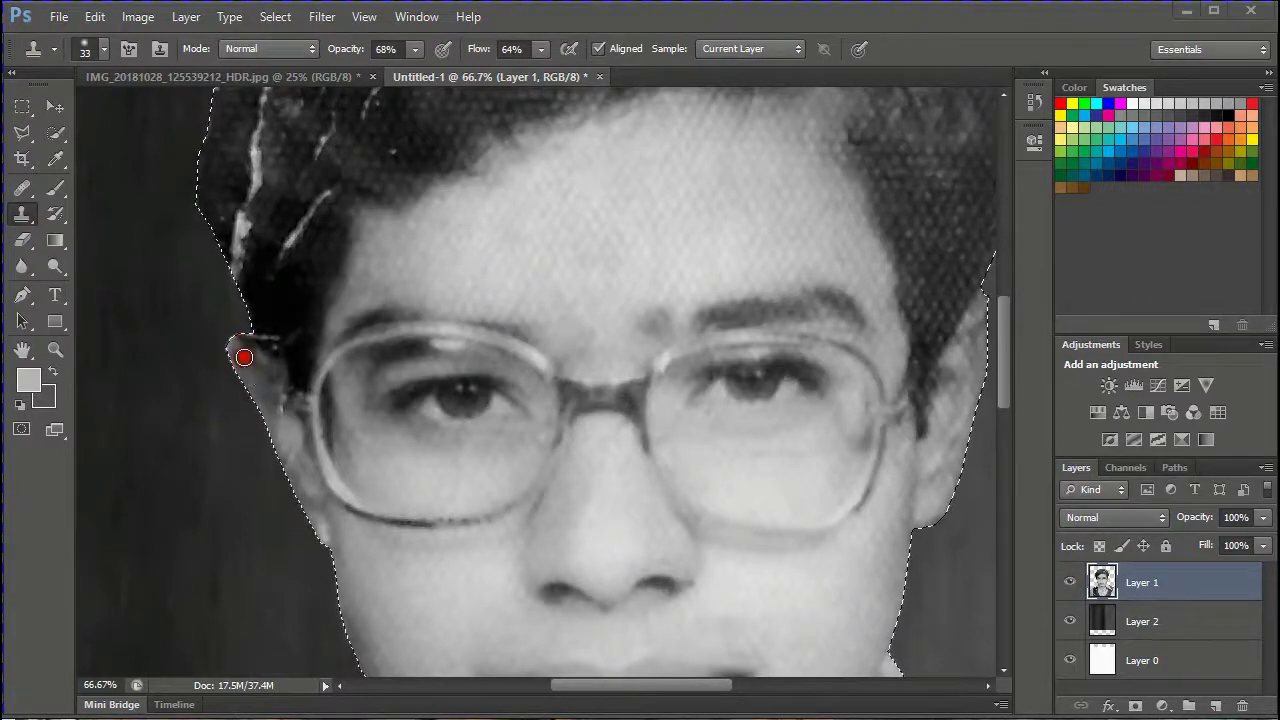
left_click(249, 364)
left_click(250, 355)
left_click(240, 349)
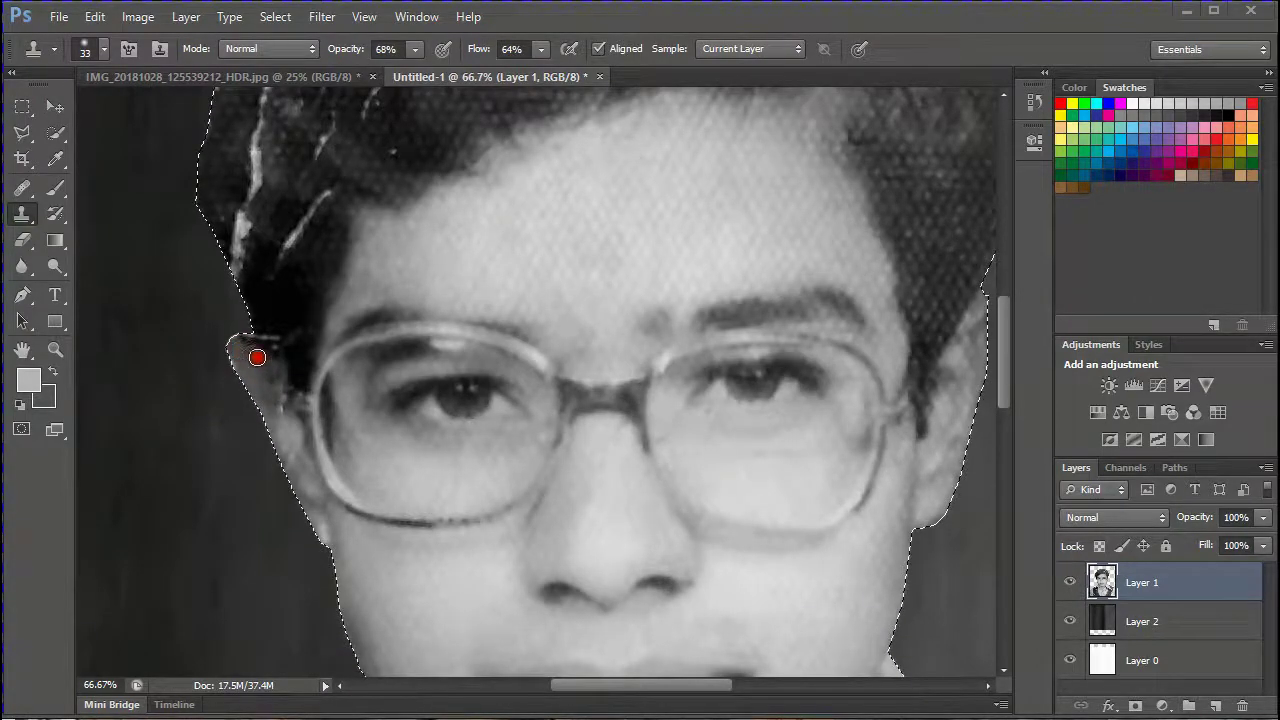
- Clone dark hair over the thin cracks on the left part of the hair with the 33 px Clone Stamp
scroll(534, 560, "down", 4)
scroll(895, 548, "up", 2)
scroll(895, 548, "up", 5)
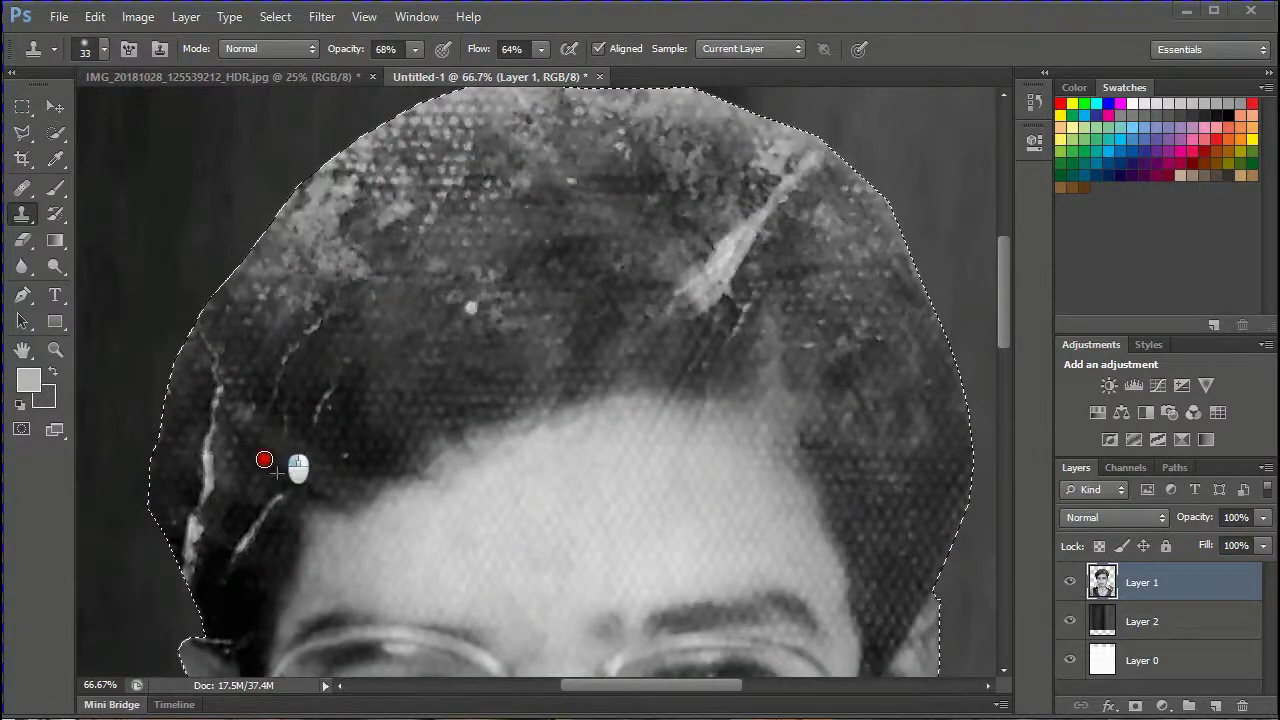
mouse_move(276, 472)
left_mouse_down()
mouse_move(326, 462)
mouse_move(358, 405)
left_mouse_up()
left_click(335, 445, "alt")
mouse_move(303, 345)
left_mouse_down()
mouse_move(289, 366)
mouse_move(322, 316)
left_mouse_up()
left_click(357, 399, "alt")
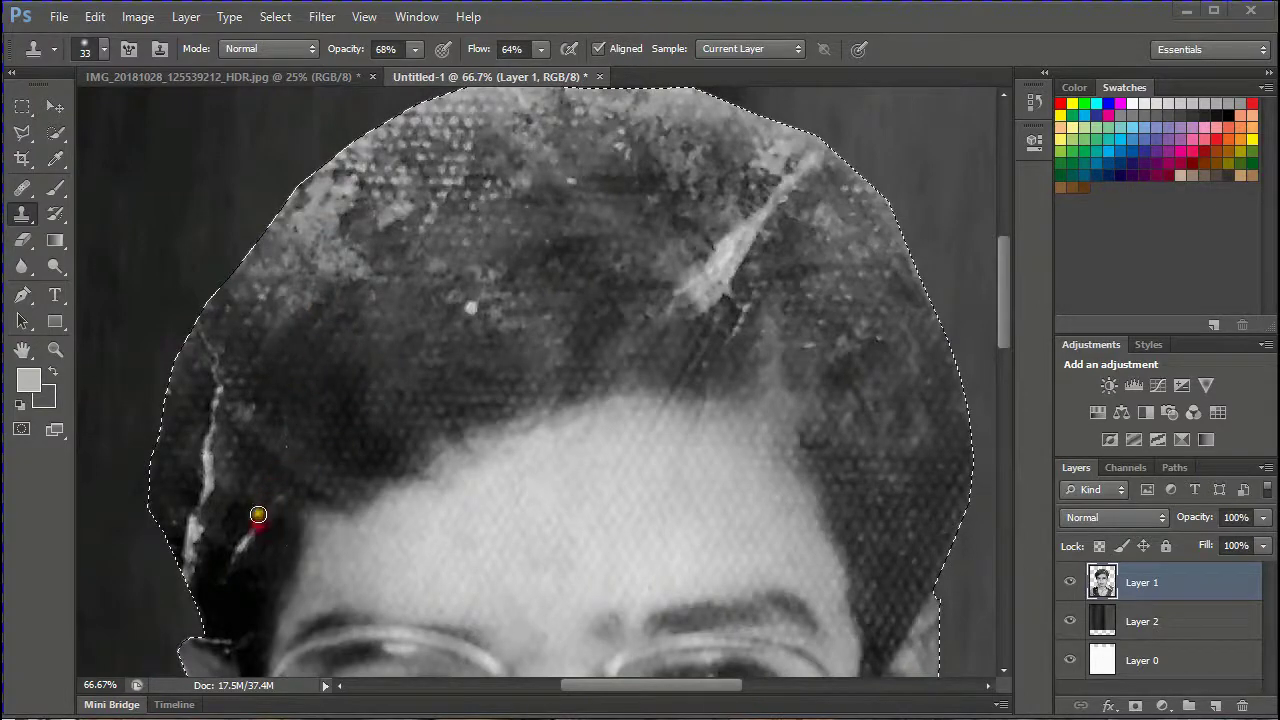
- Clone over the short diagonal crack beside the left hairline and the long crack along the hair's left edge
left_click(277, 449, "alt")
mouse_move(270, 508)
left_mouse_down()
mouse_move(213, 585)
mouse_move(216, 560)
mouse_move(202, 594)
mouse_move(197, 533)
mouse_move(211, 465)
left_mouse_up()
left_click(240, 587, "alt")
left_click(226, 500, "alt")
mouse_move(214, 408)
left_mouse_down()
mouse_move(208, 458)
mouse_move(231, 403)
mouse_move(208, 356)
left_mouse_up()
left_click(250, 450, "alt")
left_click(250, 430, "alt")
left_click(231, 526, "alt")
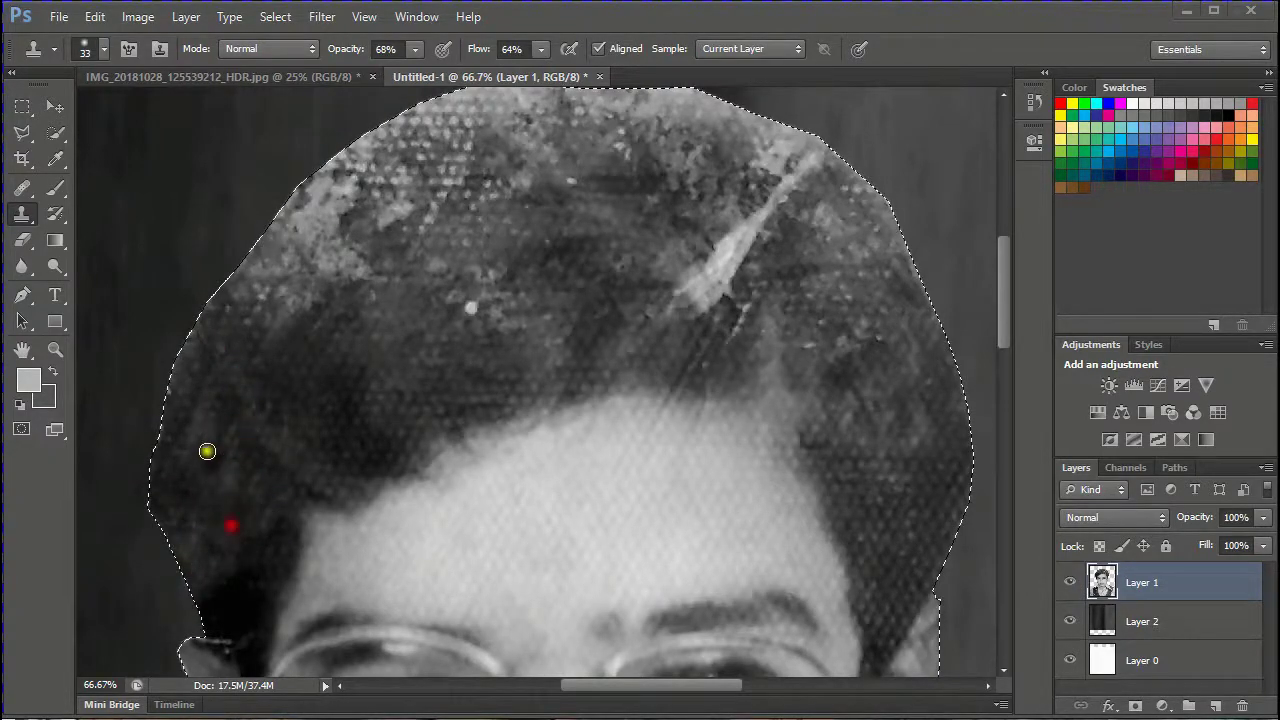
left_click_drag(206, 451, 205, 478)
- Cover the white spot and the bright mottled patches across the hair's upper left with cloned dark hair texture
scroll(274, 480, "down", 4)
scroll(274, 480, "up", 7)
left_click(482, 396, "alt")
mouse_move(472, 356)
left_mouse_down()
mouse_move(466, 383)
mouse_move(420, 366)
left_mouse_up()
left_click_drag(514, 327, 477, 328)
mouse_move(370, 318)
left_mouse_down()
mouse_move(311, 366)
mouse_move(276, 367)
left_mouse_up()
left_click_drag(310, 334, 291, 337)
left_click_drag(345, 274, 270, 342)
mouse_move(345, 304)
left_mouse_down()
mouse_move(224, 372)
mouse_move(240, 406)
left_mouse_up()
left_click_drag(340, 262, 212, 360)
left_click_drag(385, 215, 211, 351)
left_click_drag(360, 235, 243, 328)
mouse_move(312, 236)
left_mouse_down()
mouse_move(351, 218)
mouse_move(280, 271)
mouse_move(303, 254)
mouse_move(317, 280)
mouse_move(298, 294)
left_mouse_up()
scroll(713, 394, "up", 1)
mouse_move(411, 477)
left_mouse_down()
mouse_move(538, 382)
mouse_move(459, 437)
mouse_move(677, 371)
mouse_move(561, 377)
mouse_move(612, 349)
mouse_move(463, 370)
mouse_move(613, 289)
mouse_move(644, 315)
mouse_move(607, 263)
mouse_move(504, 262)
mouse_move(600, 220)
mouse_move(614, 231)
mouse_move(762, 201)
mouse_move(504, 207)
mouse_move(519, 217)
mouse_move(434, 238)
mouse_move(434, 196)
mouse_move(655, 155)
mouse_move(658, 134)
mouse_move(511, 158)
mouse_move(425, 248)
mouse_move(308, 249)
mouse_move(394, 234)
mouse_move(465, 161)
mouse_move(337, 253)
mouse_move(360, 210)
mouse_move(290, 226)
mouse_move(571, 148)
mouse_move(429, 179)
mouse_move(604, 179)
mouse_move(324, 307)
mouse_move(527, 307)
mouse_move(406, 391)
left_mouse_up()
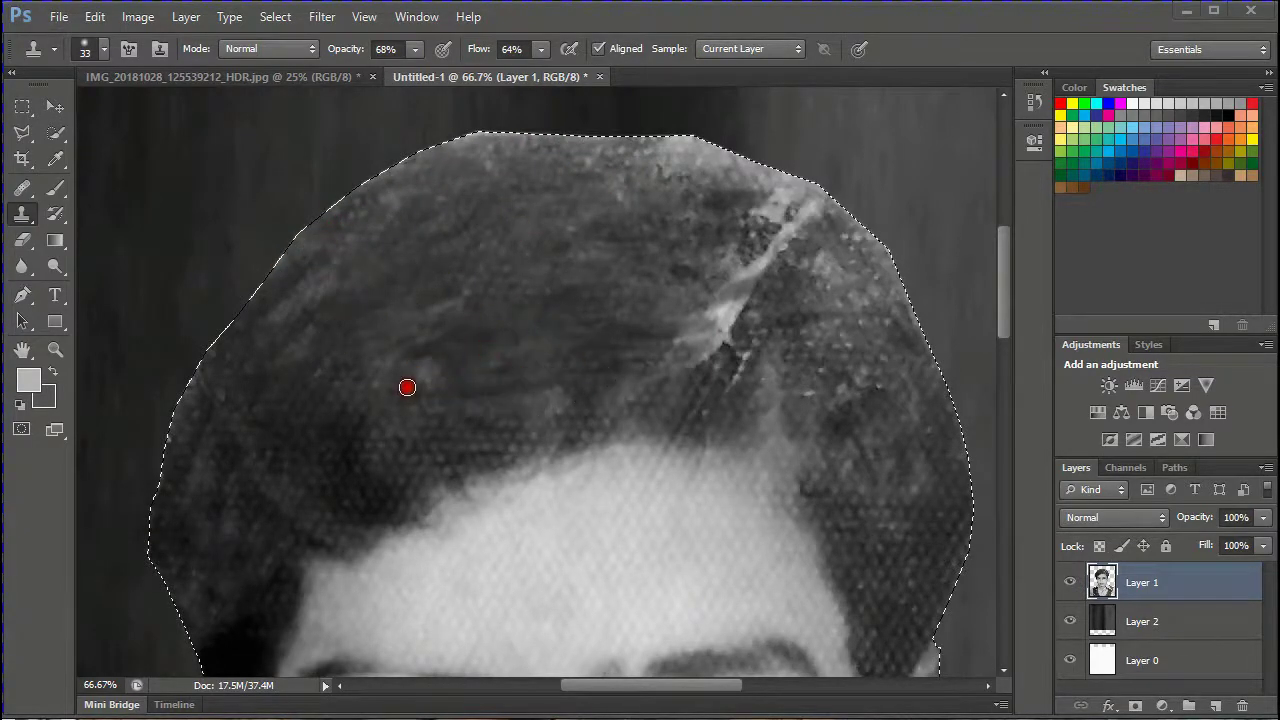
- Clone hair texture over the bright diagonal crack and light patches at the upper right of the hair
scroll(734, 408, "down", 1)
scroll(774, 405, "down", 3)
scroll(775, 405, "up", 1)
scroll(775, 405, "down", 3)
scroll(775, 405, "up", 4)
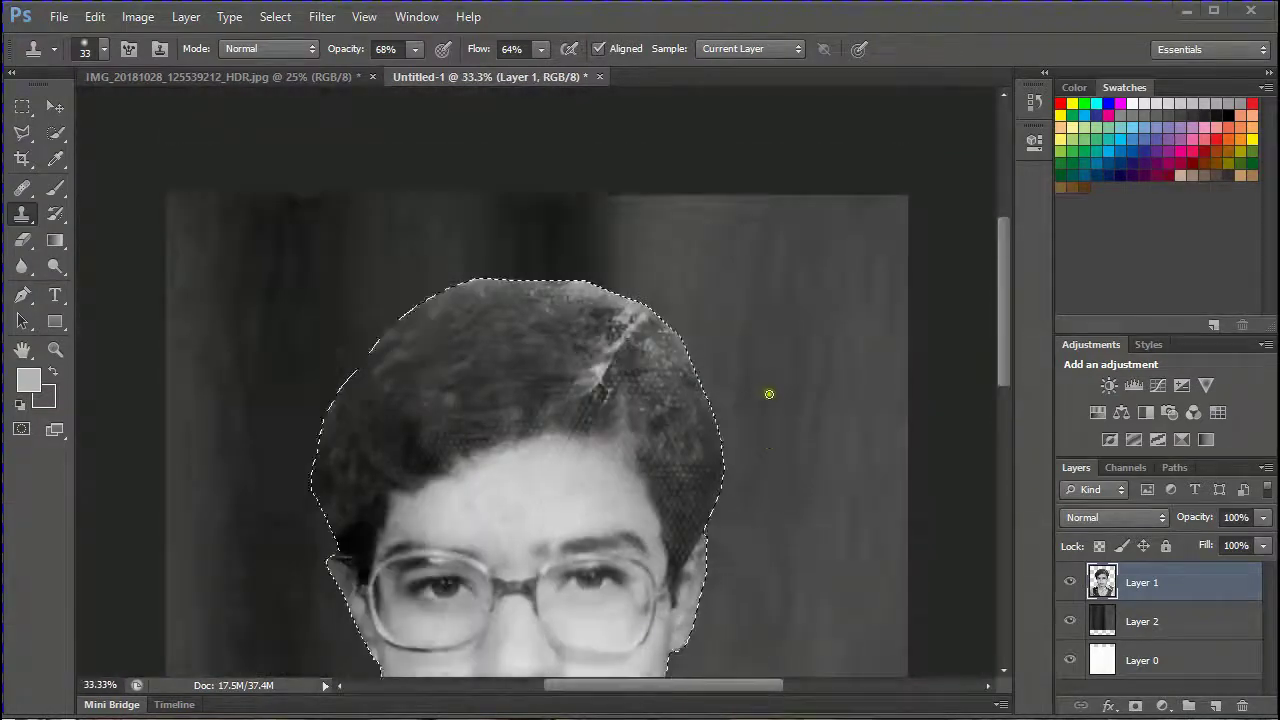
key("ctrl+plus")
key("ctrl+plus")
left_click(646, 454)
mouse_move(665, 461)
left_mouse_down()
mouse_move(661, 287)
mouse_move(687, 328)
mouse_move(669, 322)
mouse_move(629, 394)
left_mouse_up()
left_click(642, 460)
left_click(623, 440)
left_click_drag(606, 466, 617, 423)
mouse_move(642, 362)
left_mouse_down()
mouse_move(695, 335)
mouse_move(667, 286)
mouse_move(688, 236)
mouse_move(683, 248)
mouse_move(607, 157)
mouse_move(652, 214)
mouse_move(626, 227)
mouse_move(561, 172)
mouse_move(487, 190)
mouse_move(446, 176)
mouse_move(638, 278)
mouse_move(435, 260)
left_mouse_up()
- Even out the speckled hair on the right side of the head with cloned darker texture
left_click(834, 520, "alt")
left_click_drag(797, 447, 791, 500)
left_click_drag(818, 436, 804, 356)
mouse_move(768, 396)
left_mouse_down()
mouse_move(731, 358)
mouse_move(794, 256)
mouse_move(701, 224)
mouse_move(707, 214)
mouse_move(754, 237)
mouse_move(839, 379)
mouse_move(814, 391)
mouse_move(690, 226)
mouse_move(729, 283)
mouse_move(695, 193)
mouse_move(680, 203)
mouse_move(694, 210)
mouse_move(639, 170)
mouse_move(719, 391)
left_mouse_up()
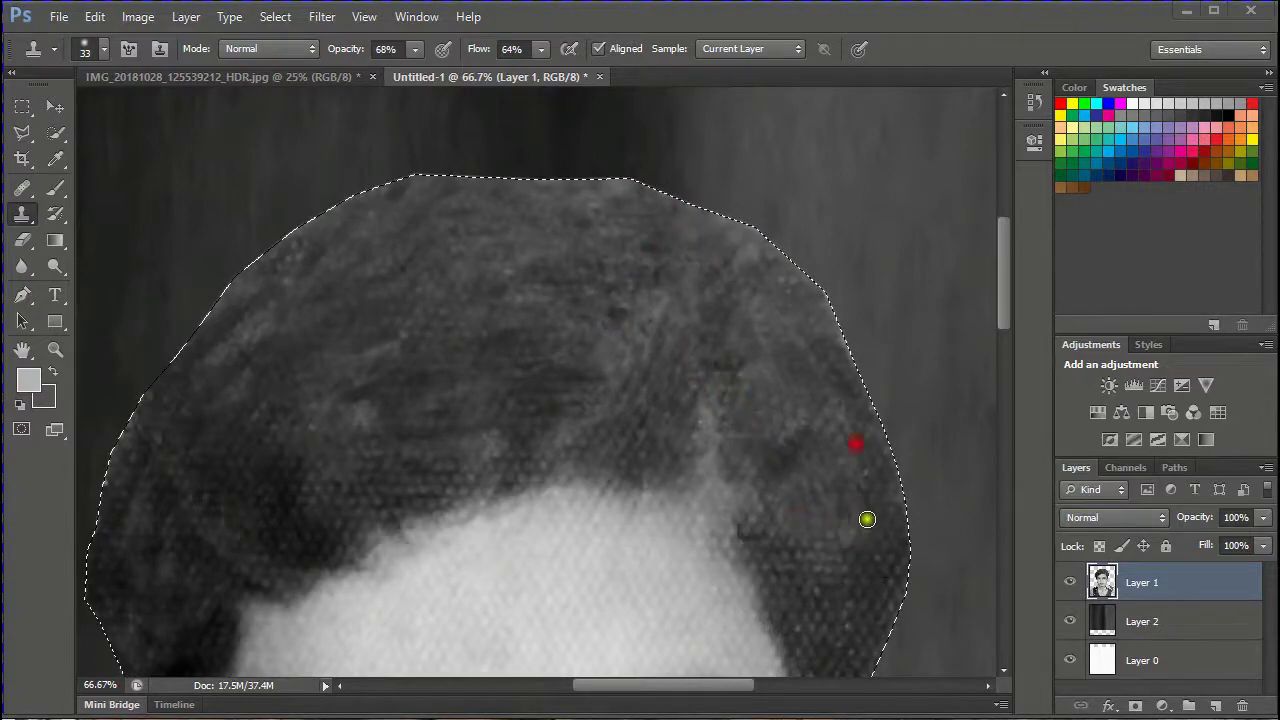
- Touch up the uneven tone in the hair above the forehead with cloned strokes and deselect the portrait outline
scroll(870, 490, "down", 2)
key("ctrl+minus")
key("ctrl+minus")
key("ctrl+minus")
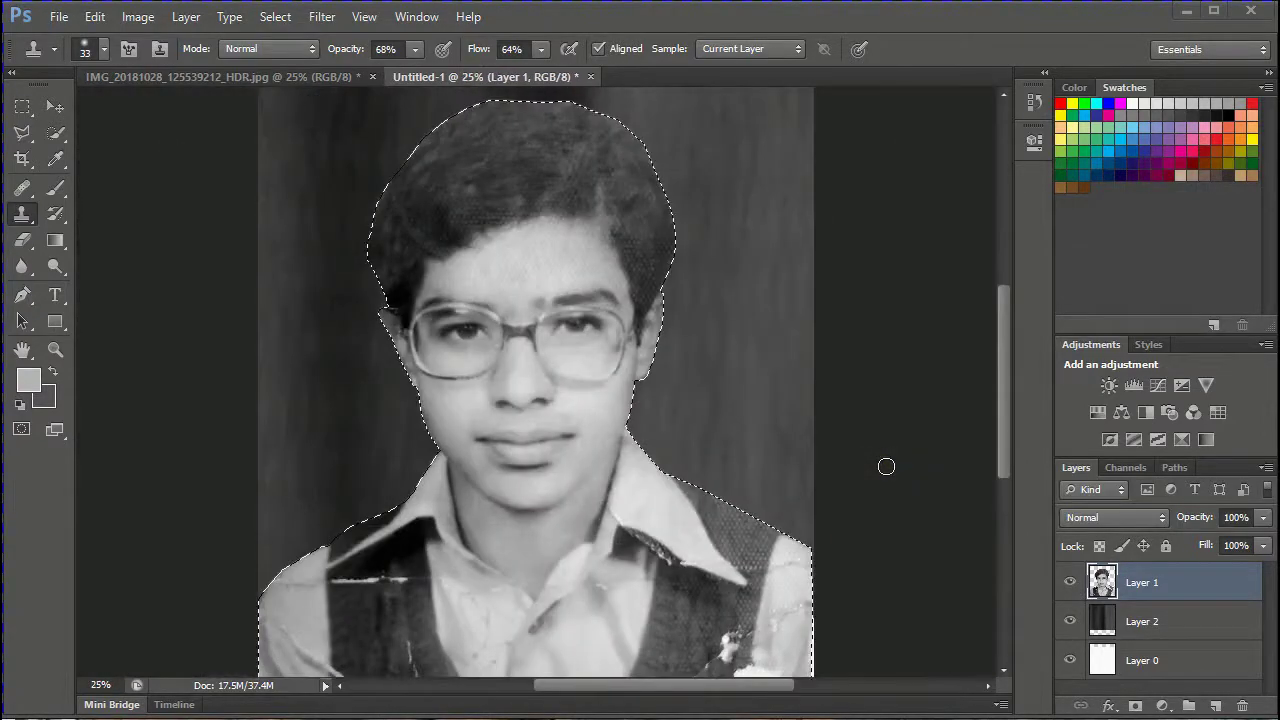
mouse_move(558, 172)
left_mouse_down()
mouse_move(548, 177)
mouse_move(596, 170)
left_mouse_up()
left_click_drag(572, 128, 562, 147)
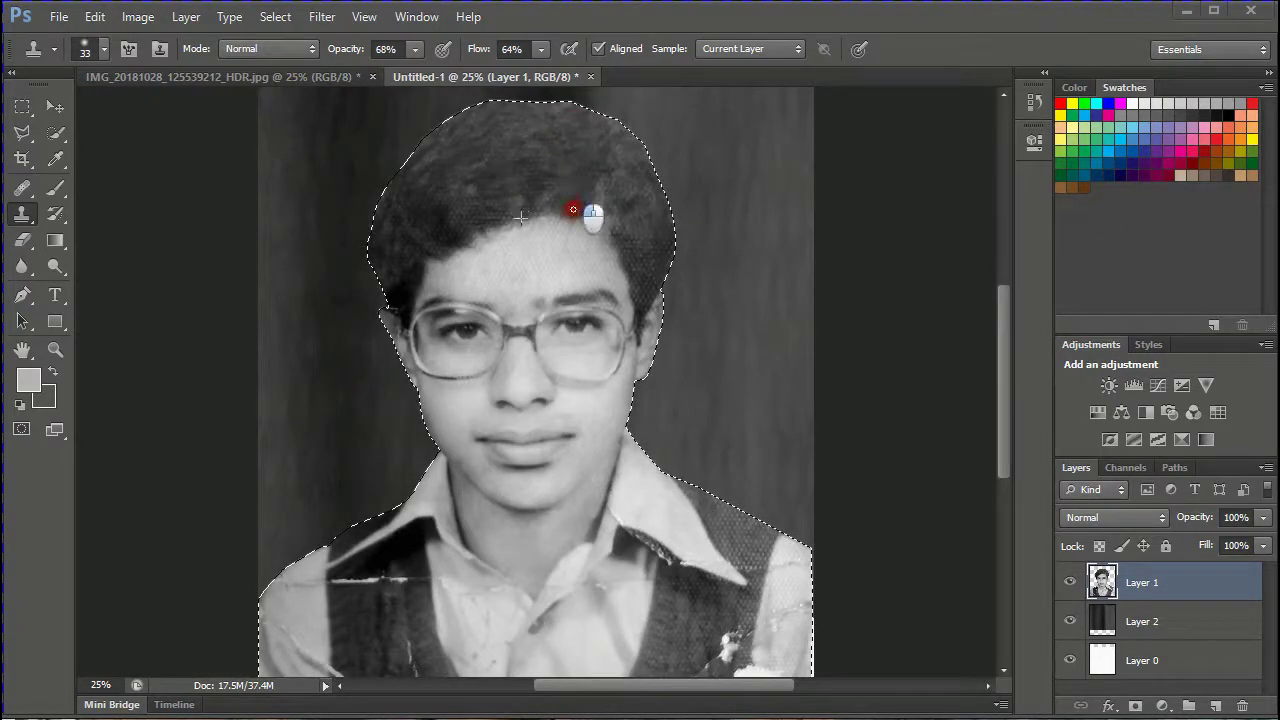
key("ctrl+s")
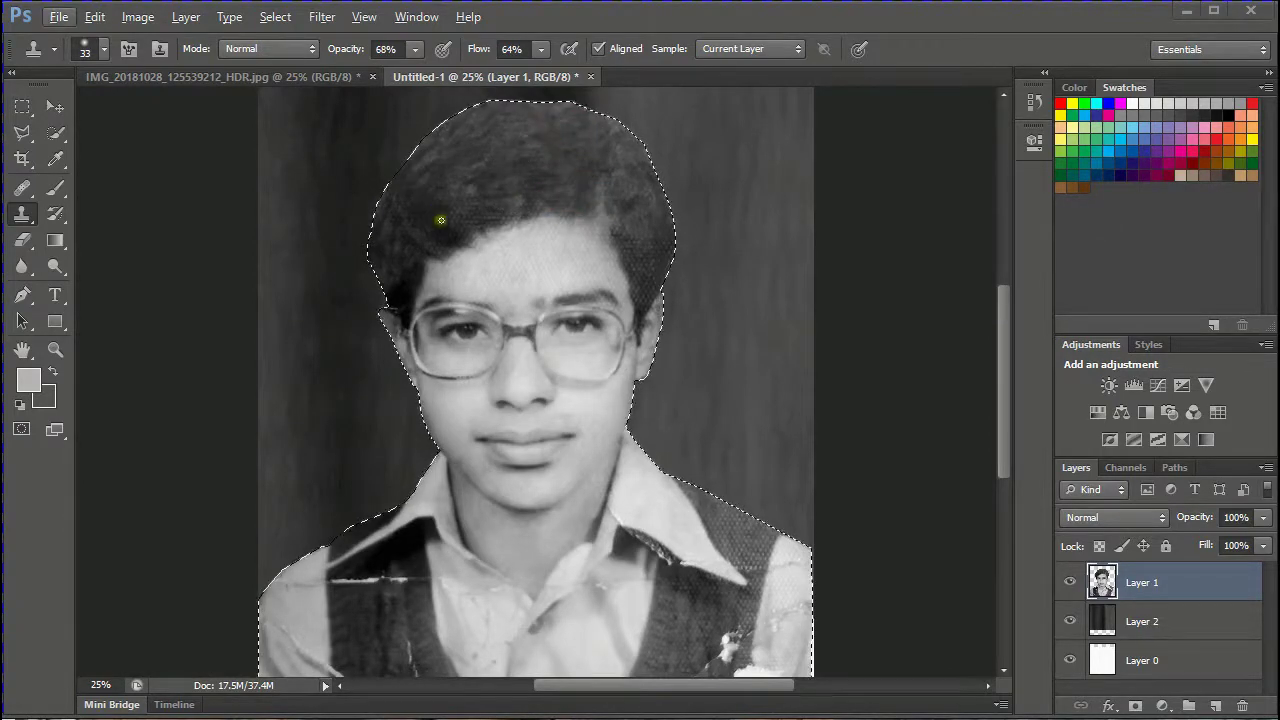
left_click(906, 476)
key("ctrl+d")
- Try to erase the angular outer edge of the hair from the left side over the top, and undo the stroke
key("ctrl+minus")
key("ctrl+minus")
key("ctrl+minus")
key("ctrl+plus")
key("ctrl+plus")
key("ctrl+plus")
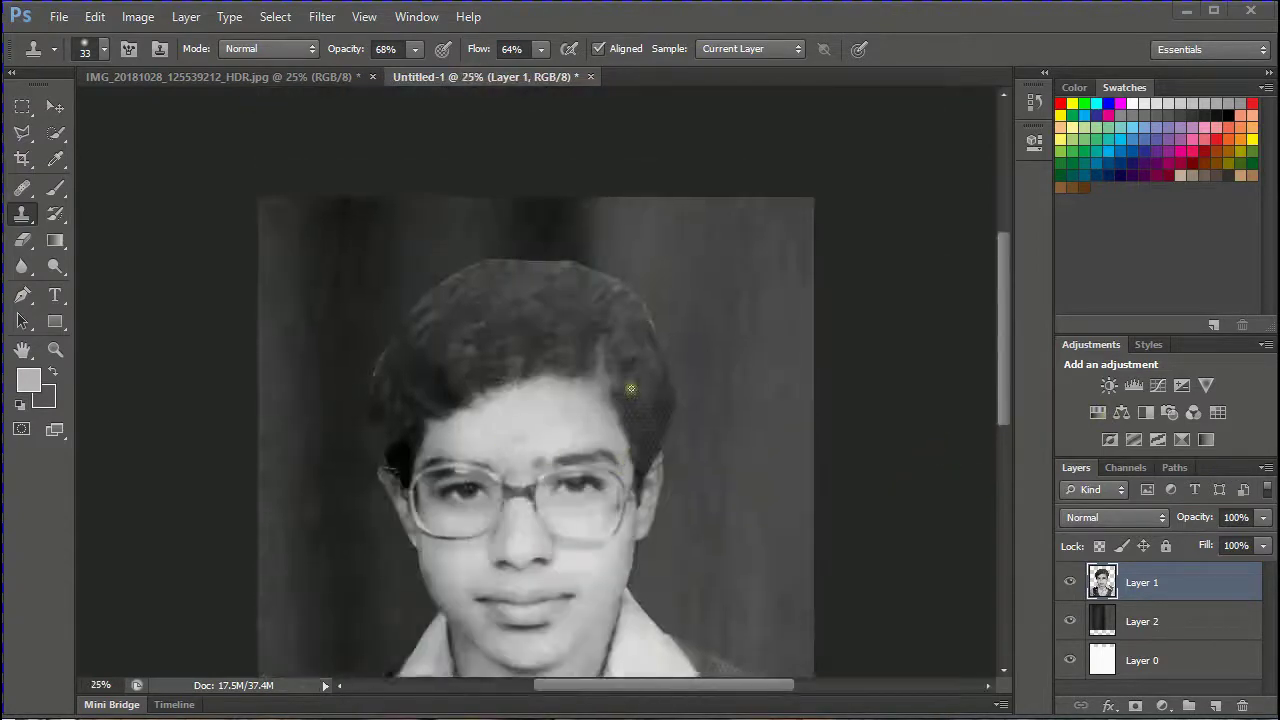
key("ctrl+plus")
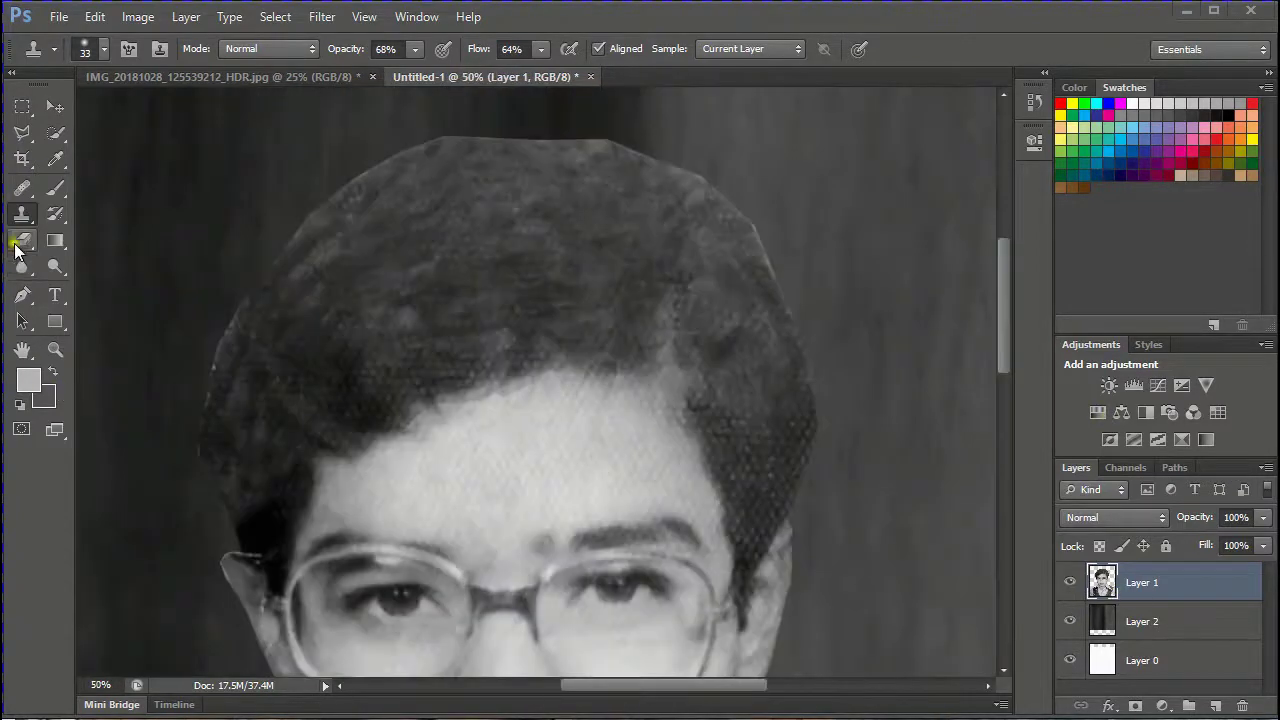
left_click(22, 240)
mouse_move(185, 408)
left_mouse_down()
mouse_move(203, 322)
mouse_move(184, 399)
left_mouse_up()
mouse_move(194, 342)
left_mouse_down()
mouse_move(260, 234)
mouse_move(348, 156)
mouse_move(491, 114)
mouse_move(746, 149)
left_mouse_up()
right_click(719, 183)
key("ctrl+z")
- Erase the angular fringe around the left, top and right outline of the hair with a 94 px Eraser
right_click(393, 397)
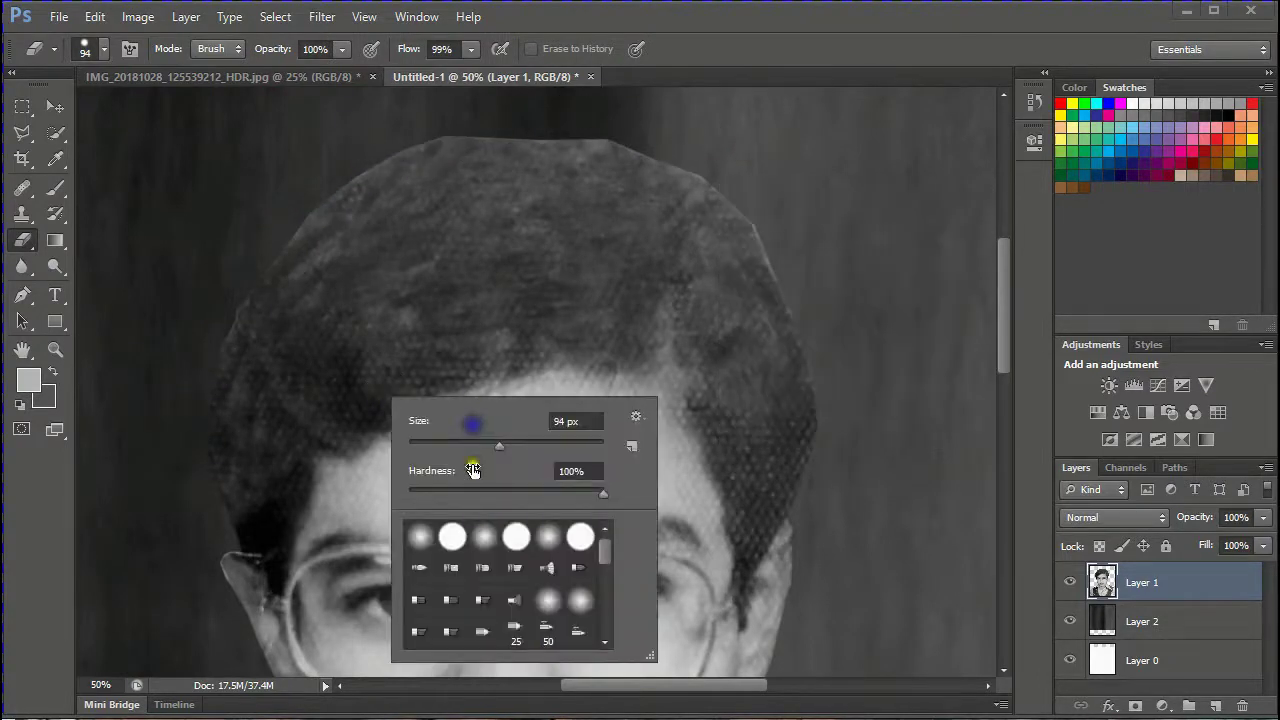
mouse_move(214, 515)
left_mouse_down()
mouse_move(193, 459)
mouse_move(205, 342)
mouse_move(264, 233)
left_mouse_up()
left_click_drag(307, 188, 393, 146)
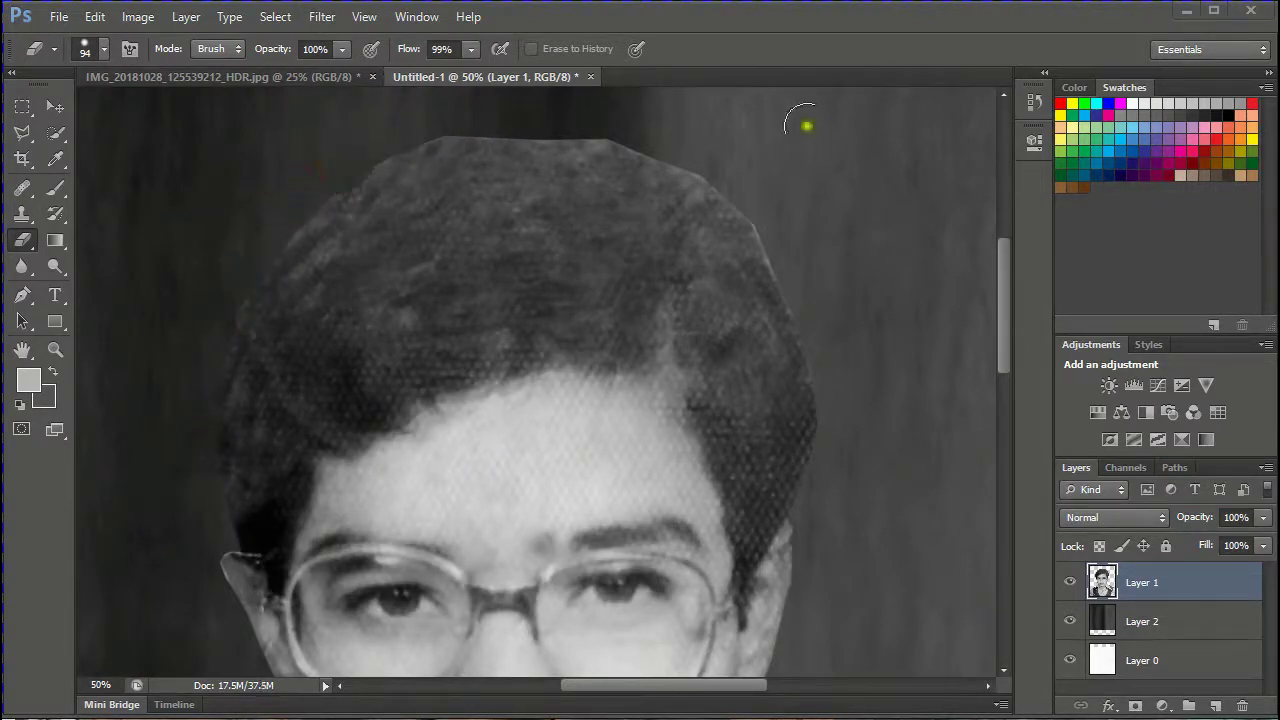
mouse_move(699, 161)
left_mouse_down()
mouse_move(608, 129)
mouse_move(407, 124)
left_mouse_up()
mouse_move(739, 176)
left_mouse_down()
mouse_move(801, 288)
mouse_move(842, 468)
left_mouse_up()
key("ctrl+minus")
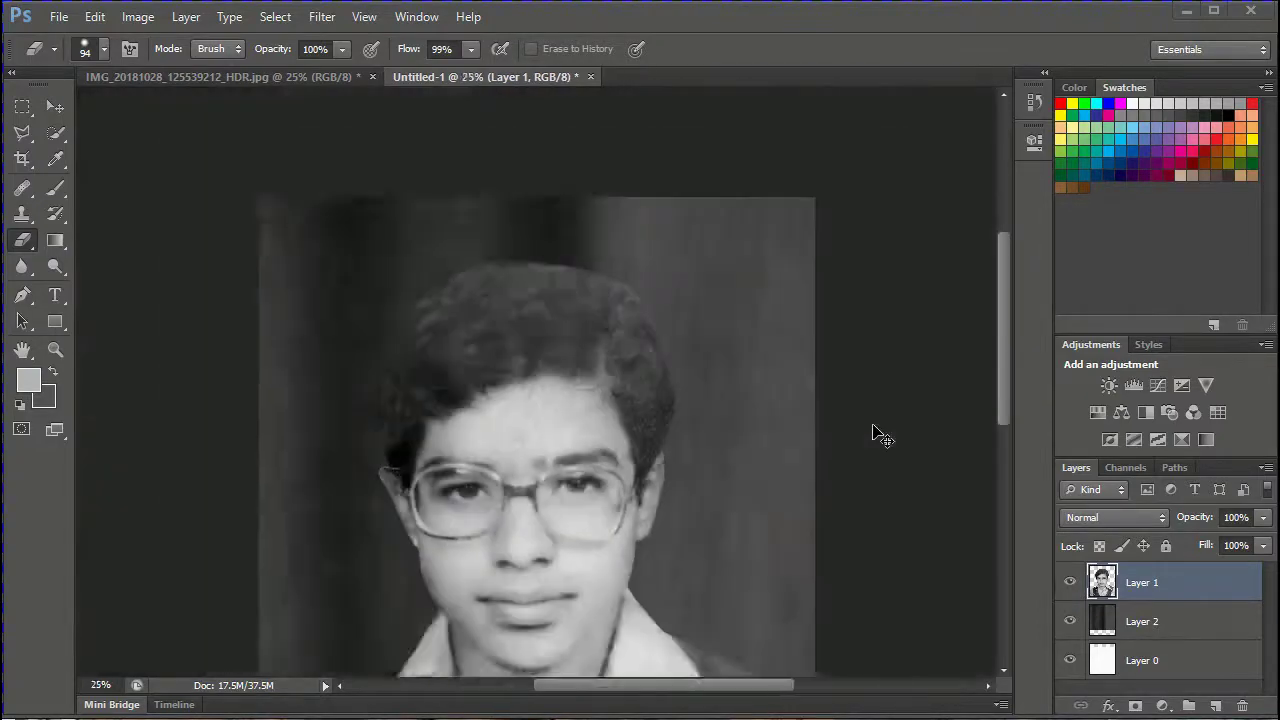
key("ctrl+minus")
key("ctrl+plus")
key("ctrl+plus")
key("ctrl+minus")
key("ctrl+minus")
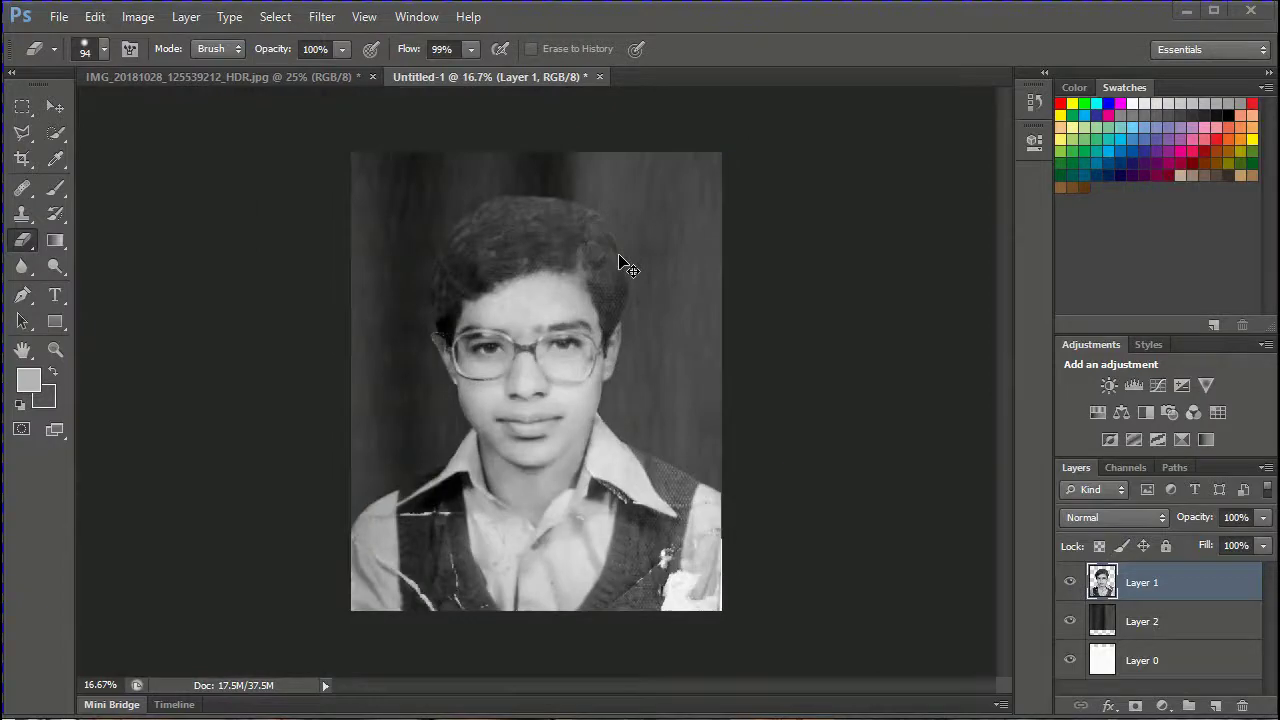
- Smudge the top edge of the hair into the background with a 13 px Smudge brush at 50% strength
key("ctrl+plus")
left_click(24, 294)
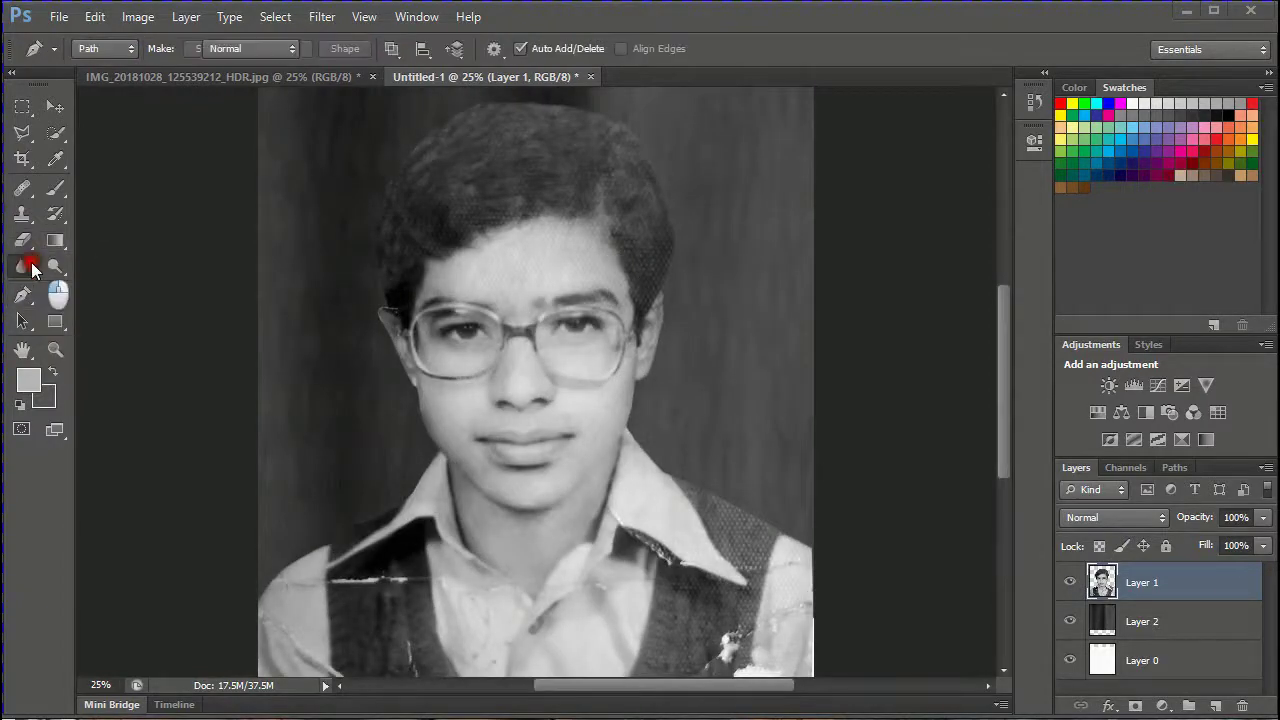
right_click(30, 267)
left_click(90, 303)
key("ctrl+plus")
key("ctrl+plus")
key("ctrl+plus")
scroll(440, 131, "up", 4)
scroll(727, 244, "up", 4)
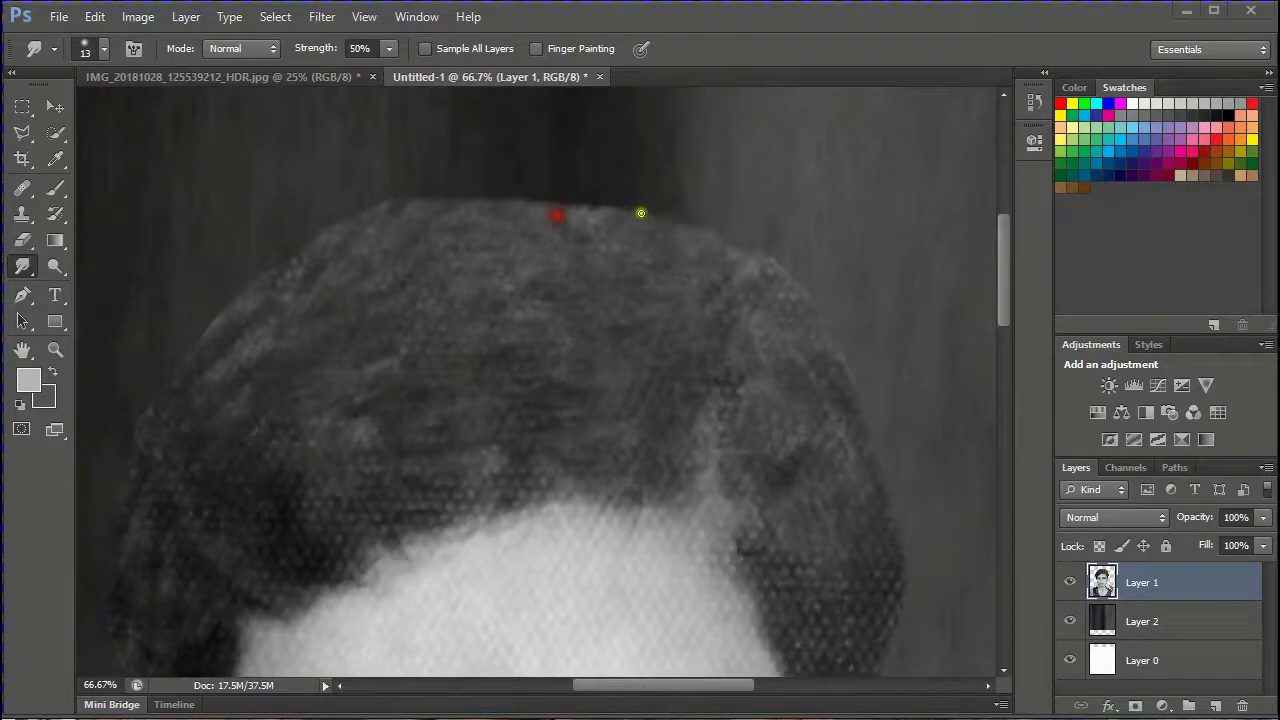
left_click_drag(522, 217, 337, 221)
scroll(151, 399, "down", 5)
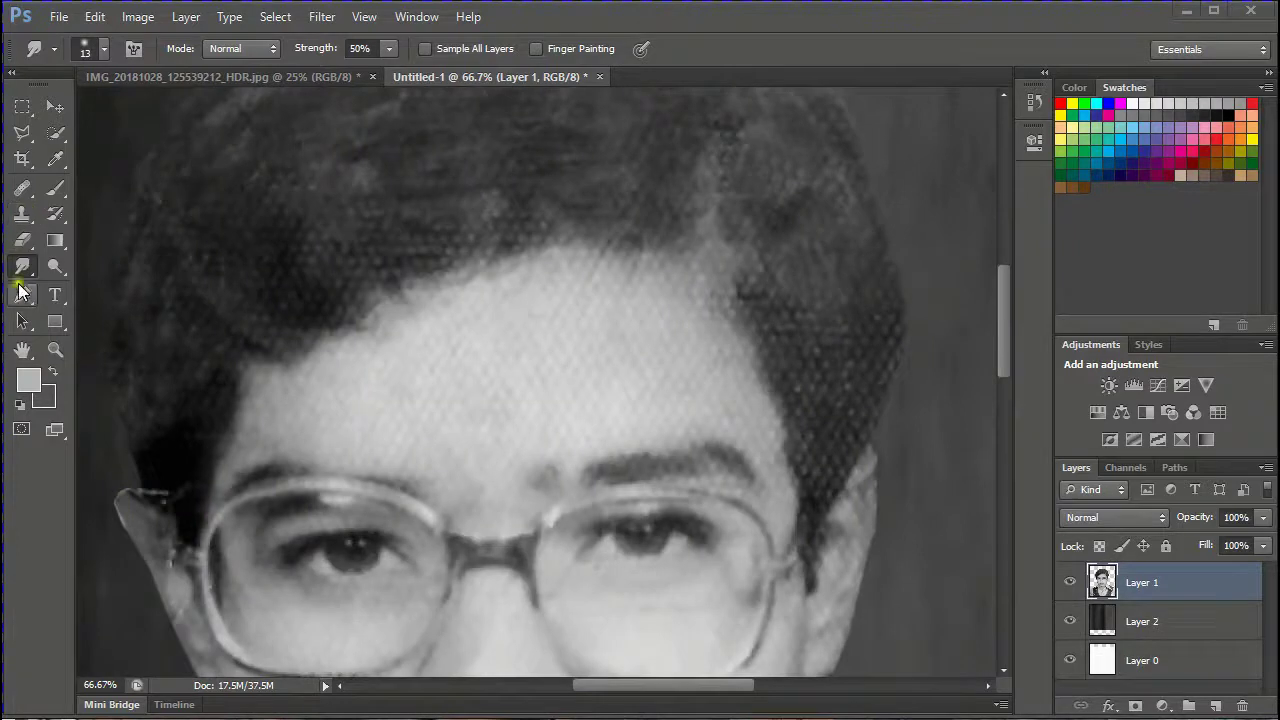
- Blur the edge at the top of the left ear with a 15 px Blur brush at 50% strength
right_click(22, 270)
left_click(71, 265)
right_click(265, 449)
left_click(274, 501)
left_click(166, 494)
right_click(117, 492)
left_click(179, 584)
left_click(127, 505)
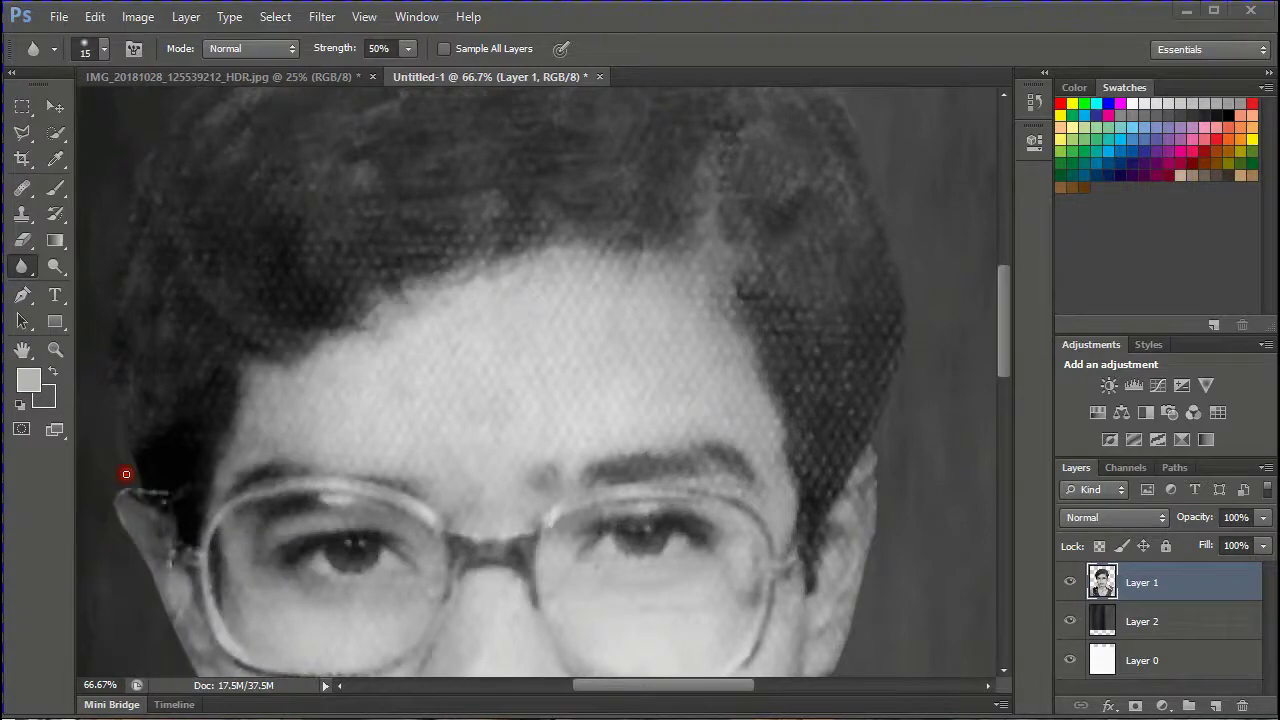
- Brighten the curtain background on Layer 2 with a Curves adjustment
scroll(155, 500, "down", 5)
key("ctrl+minus")
key("ctrl+minus")
key("ctrl+minus")
key("ctrl+minus")
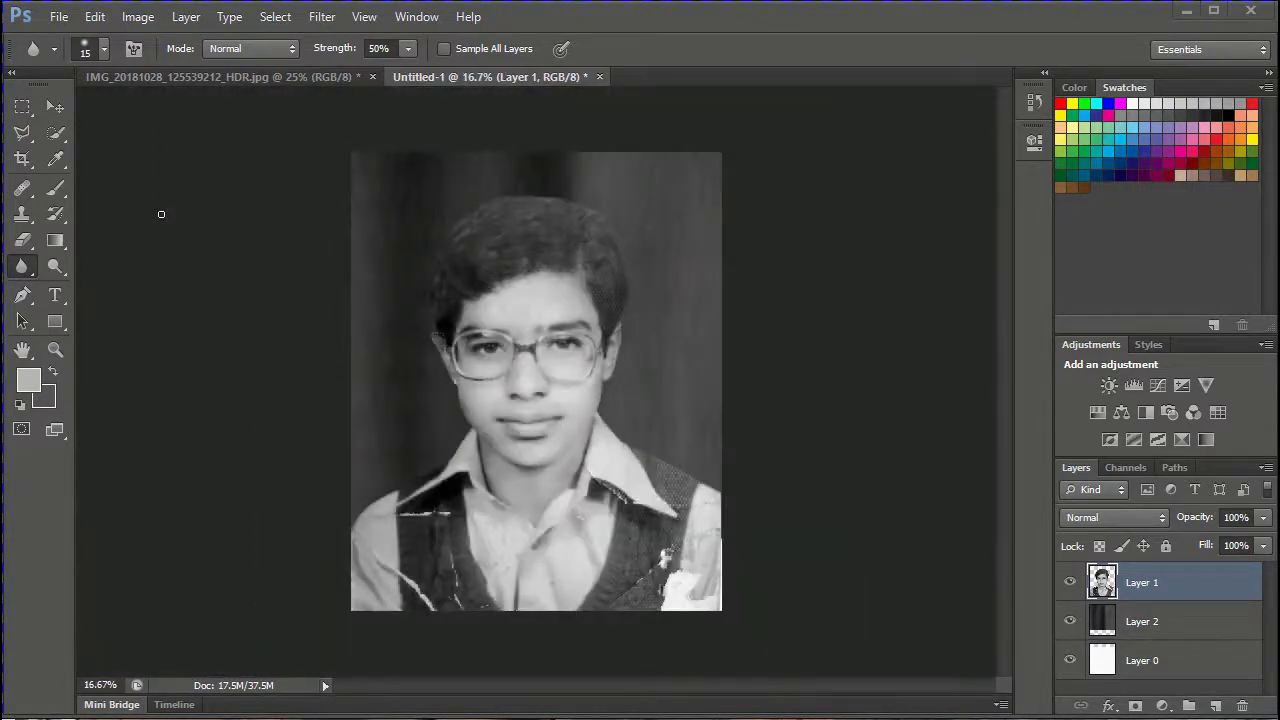
left_click(1131, 633)
key("ctrl+m")
left_click(1012, 522)
left_click_drag(1012, 522, 998, 522)
left_click(1208, 346)
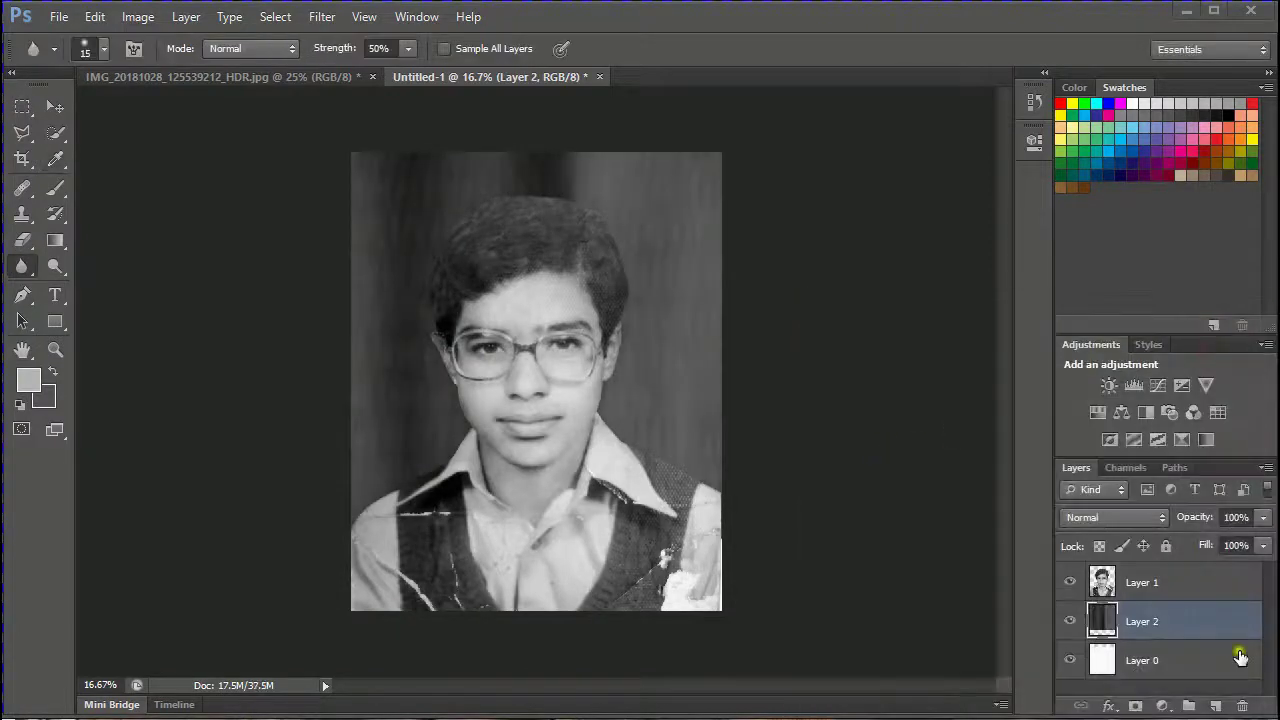
- Merge a copy of all visible layers into a new layer, place it directly below Layer 1 and activate Layer 2
key("ctrl+alt+shift+e")
left_click_drag(1146, 620, 1146, 588)
left_click(1147, 625)
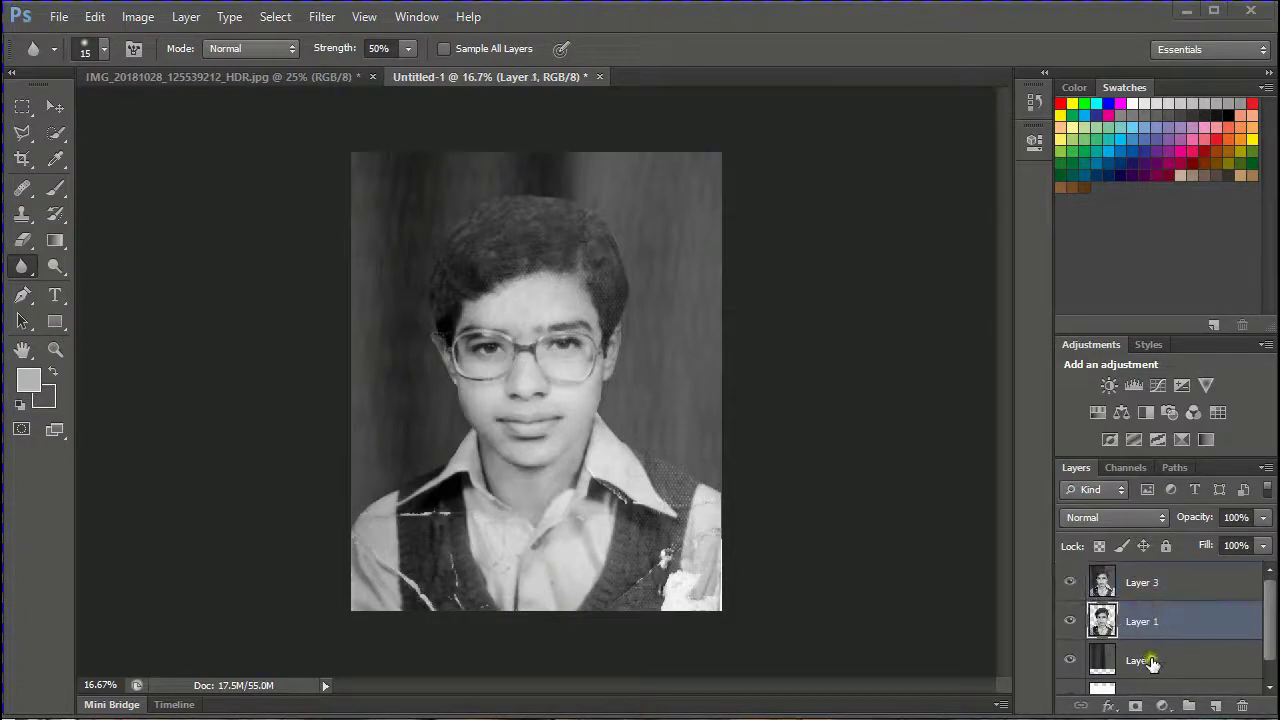
left_click(1148, 652)
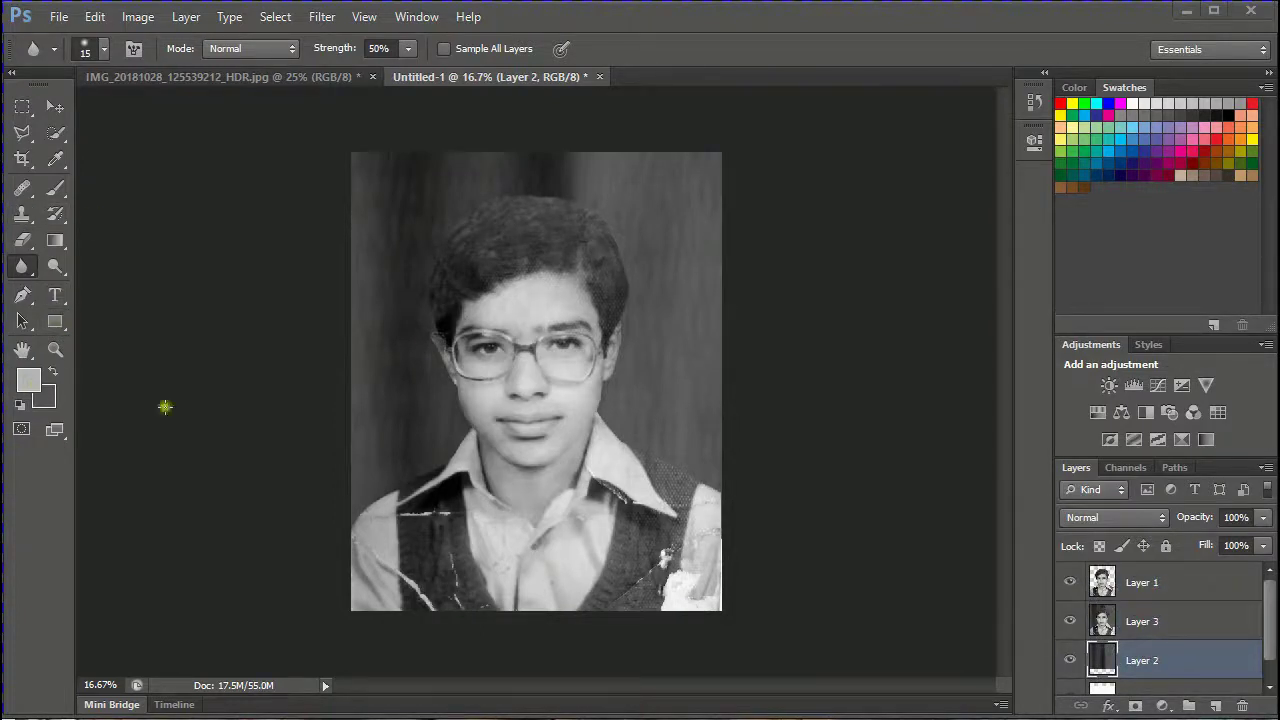
- Load the outline of Layer 2 as a selection, with the Brush tool ready
left_click(55, 188)
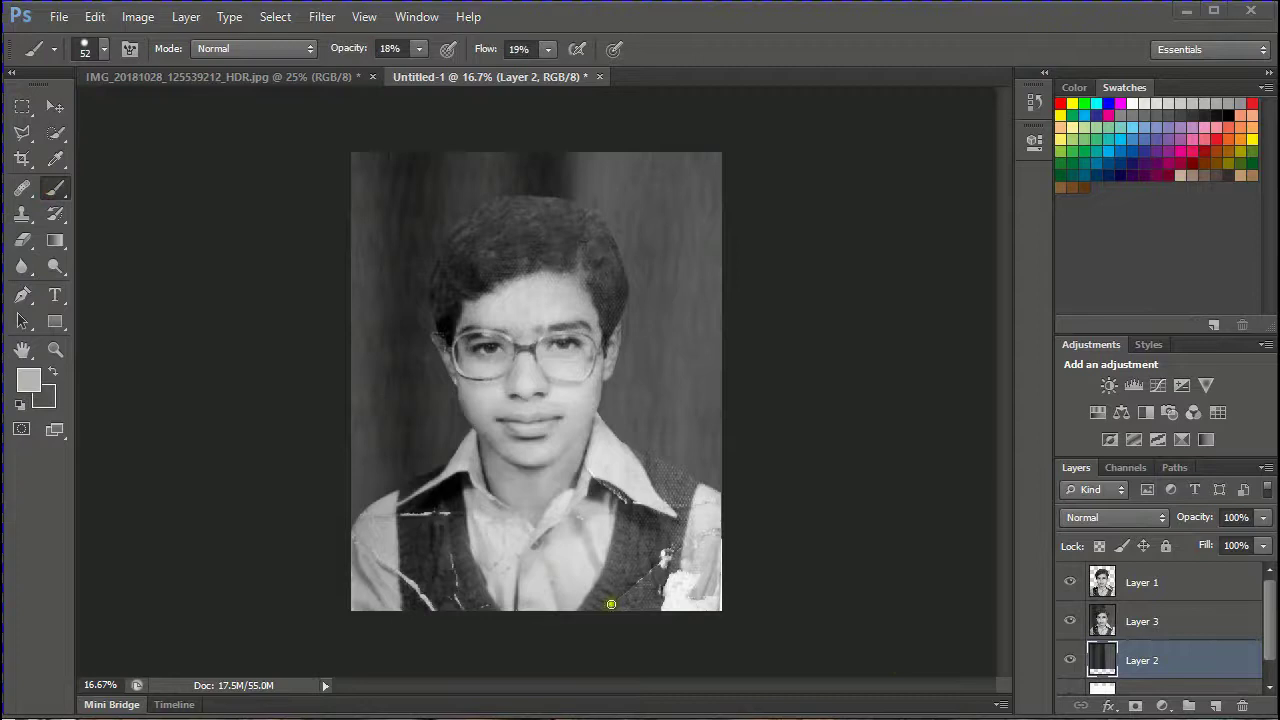
left_click(1087, 657, "ctrl")
scroll(1090, 655, "down", 1)
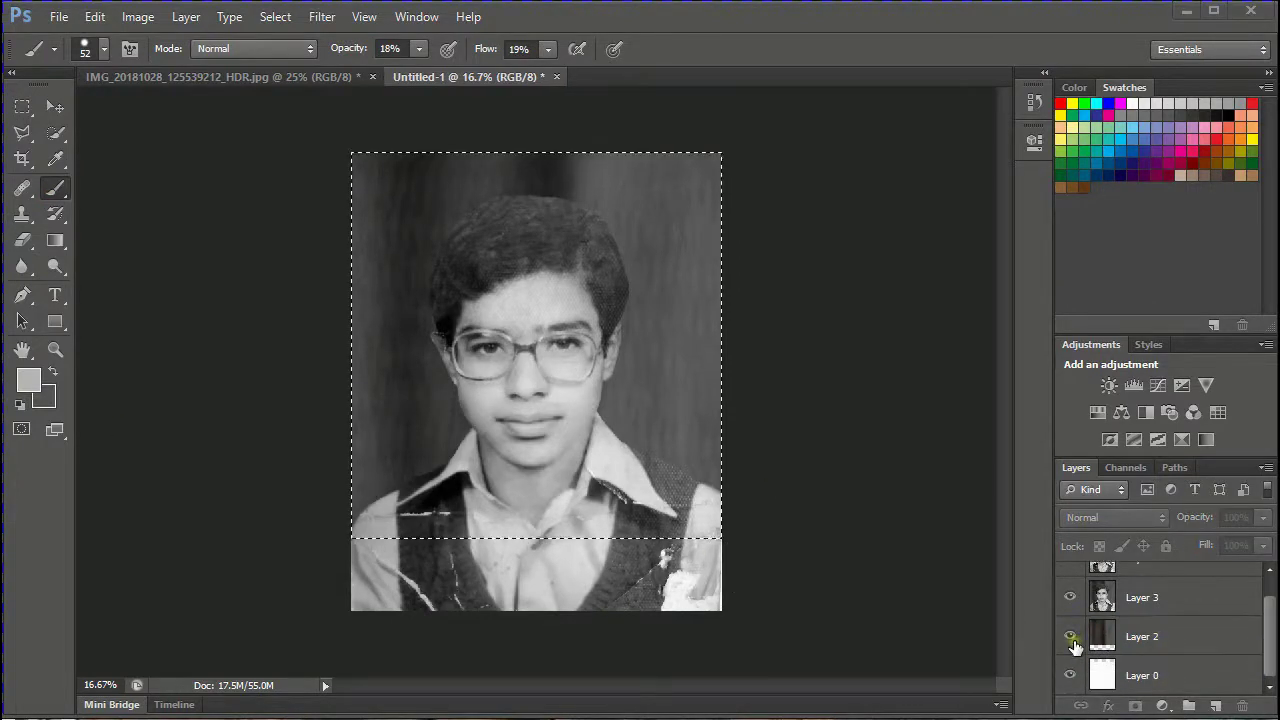
left_click_drag(1270, 668, 1152, 676)
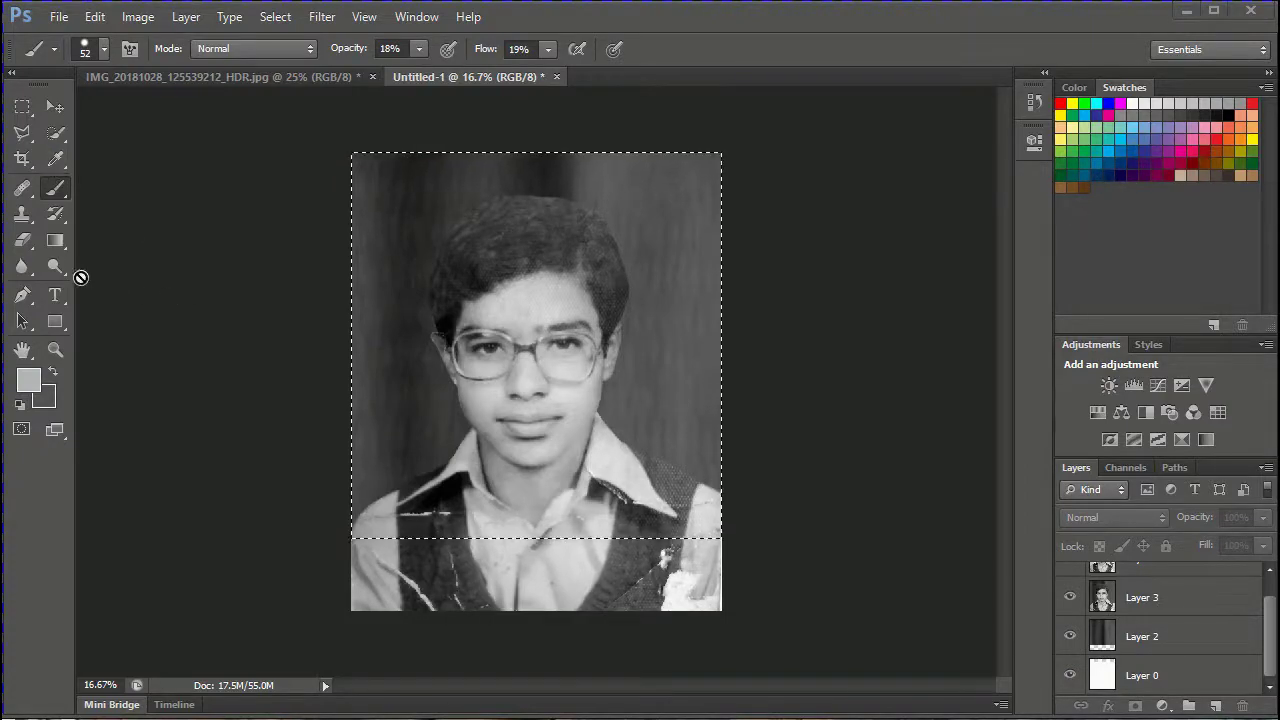
- Set the foreground colour to bright red and add a new empty layer above the others
left_click(28, 379)
left_click(628, 258)
left_click(849, 251)
key("h")
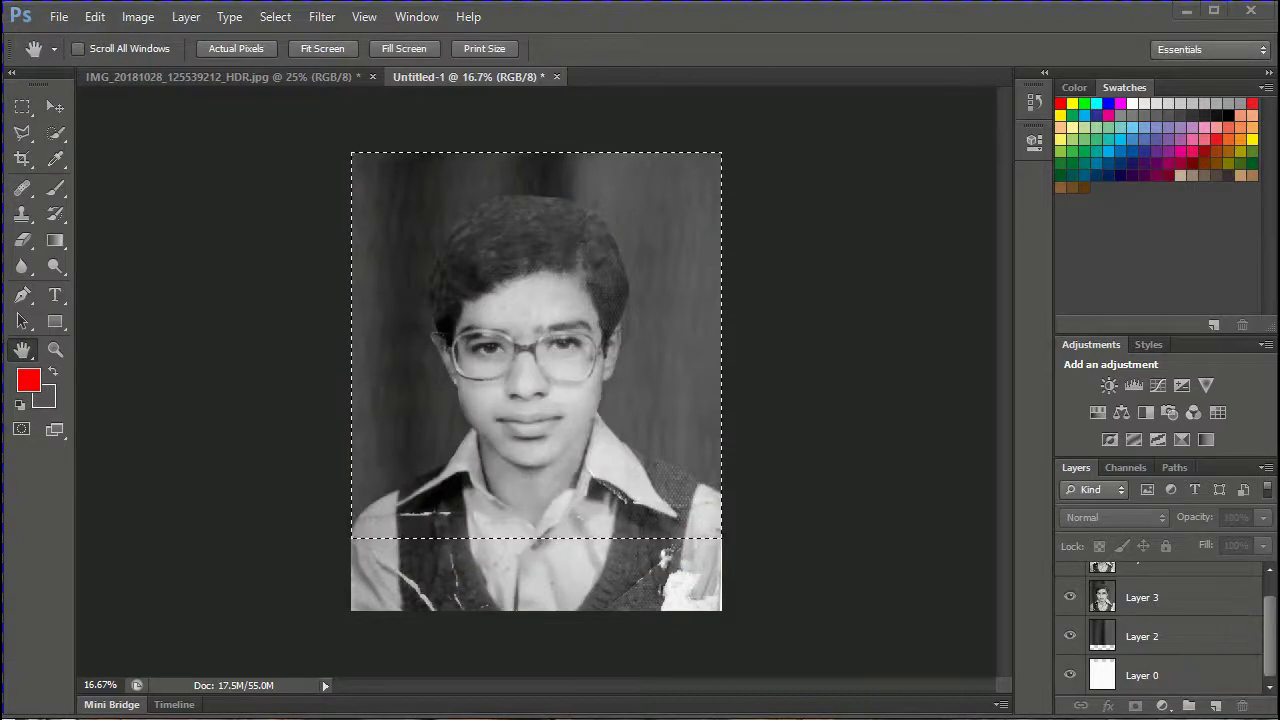
left_click(1190, 706)
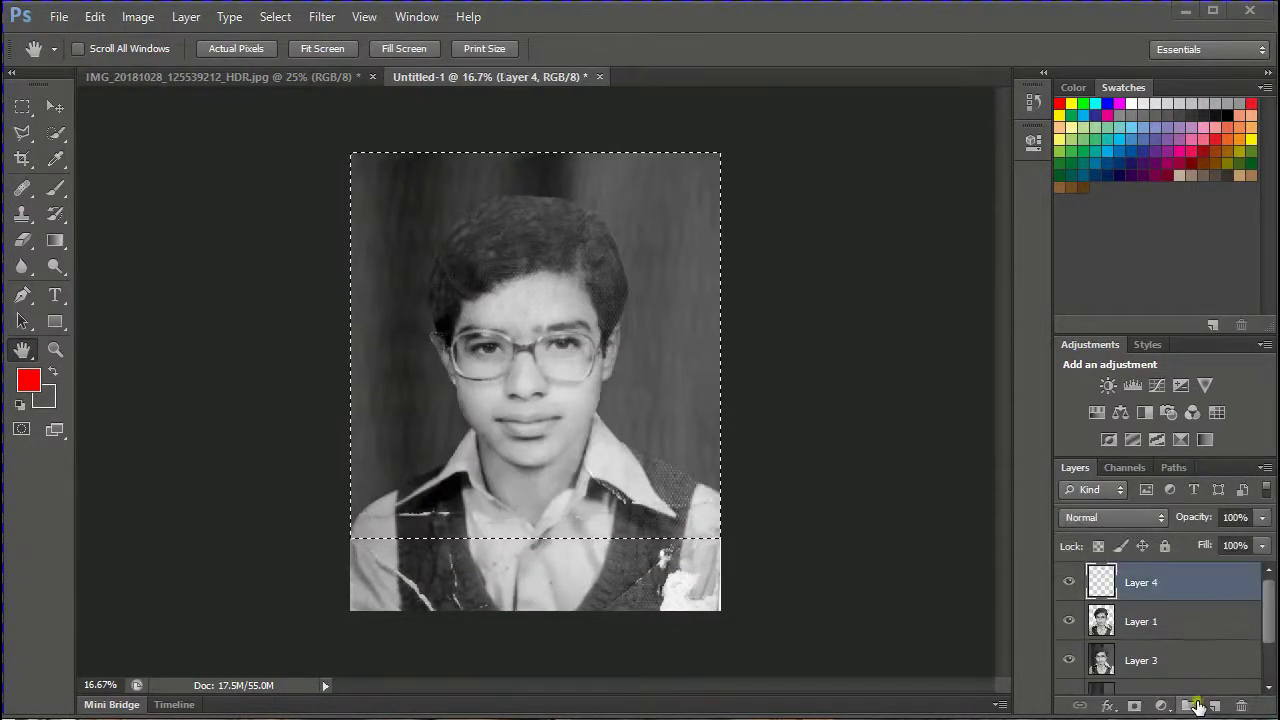
- Paint the selected area red on the new layer with a 1521 px brush at 100% opacity and 100% flow
key("ctrl+alt+BackSpace")
left_click(614, 376)
left_click(55, 189)
right_click(646, 282)
left_click(791, 330)
mouse_move(349, 49)
left_mouse_down()
mouse_move(577, 43)
mouse_move(686, 83)
mouse_move(652, 209)
left_mouse_up()
right_click(671, 226)
left_click_drag(727, 249, 823, 277)
mouse_move(625, 148)
left_mouse_down()
mouse_move(612, 295)
mouse_move(1011, 563)
left_mouse_up()
- Try out successive blend modes on the red layer, from Multiply through Linear Dodge (Add) to Color
left_click(1156, 524)
left_click(1155, 523)
key("Down")
key("Down")
key("Down")
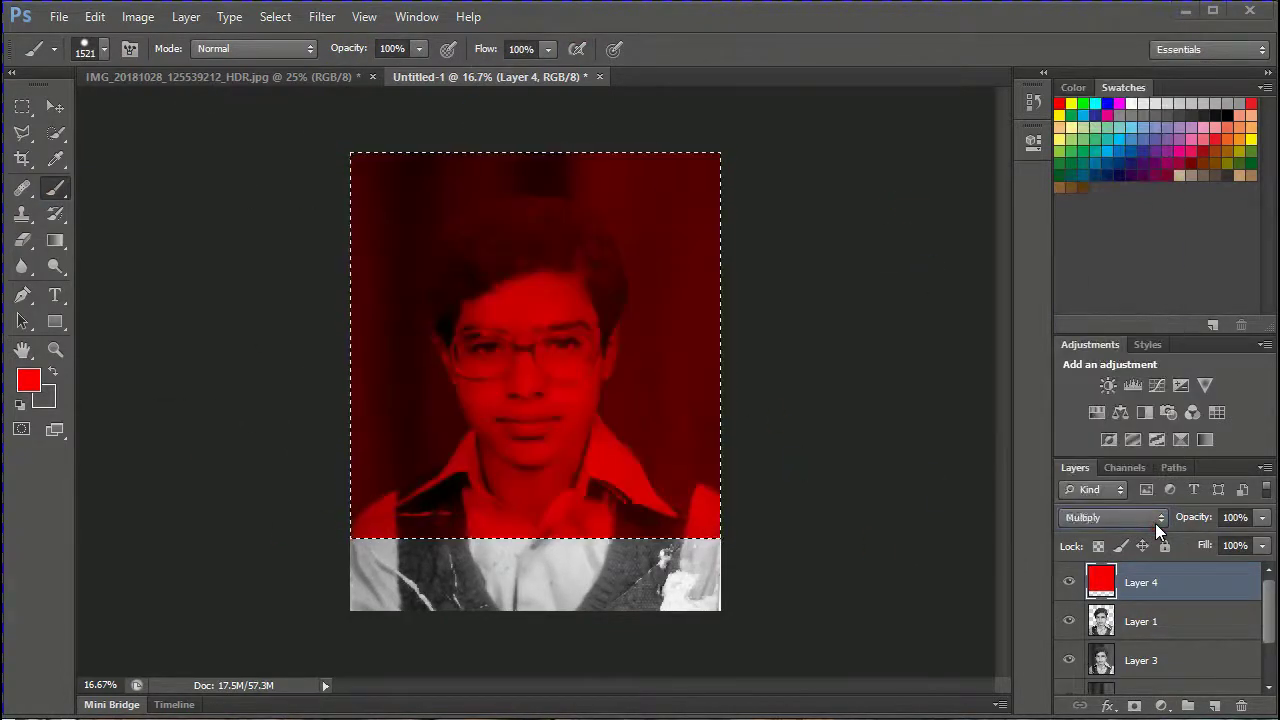
key("Down")
key("Down")
key("Down")
key("Down")
key("Down")
key("Down")
key("Down")
key("Down")
key("Down")
key("Down")
key("Down")
key("Down")
key("Down")
key("Down")
key("Down")
key("Down")
key("Down")
key("Down")
key("Down")
key("Down")
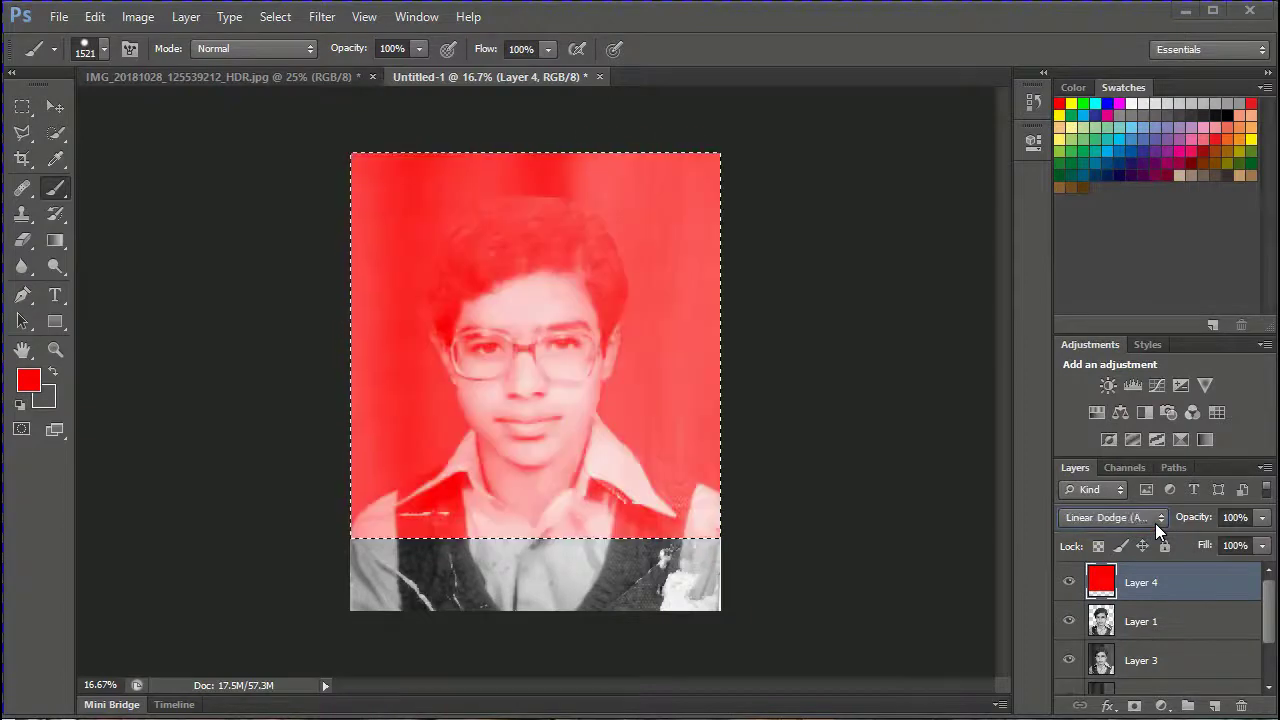
- Move the red Layer 4 beneath Layer 1 and try the Soft Light blend mode at reduced opacity
left_click_drag(1112, 574, 1157, 628)
left_click(1157, 528)
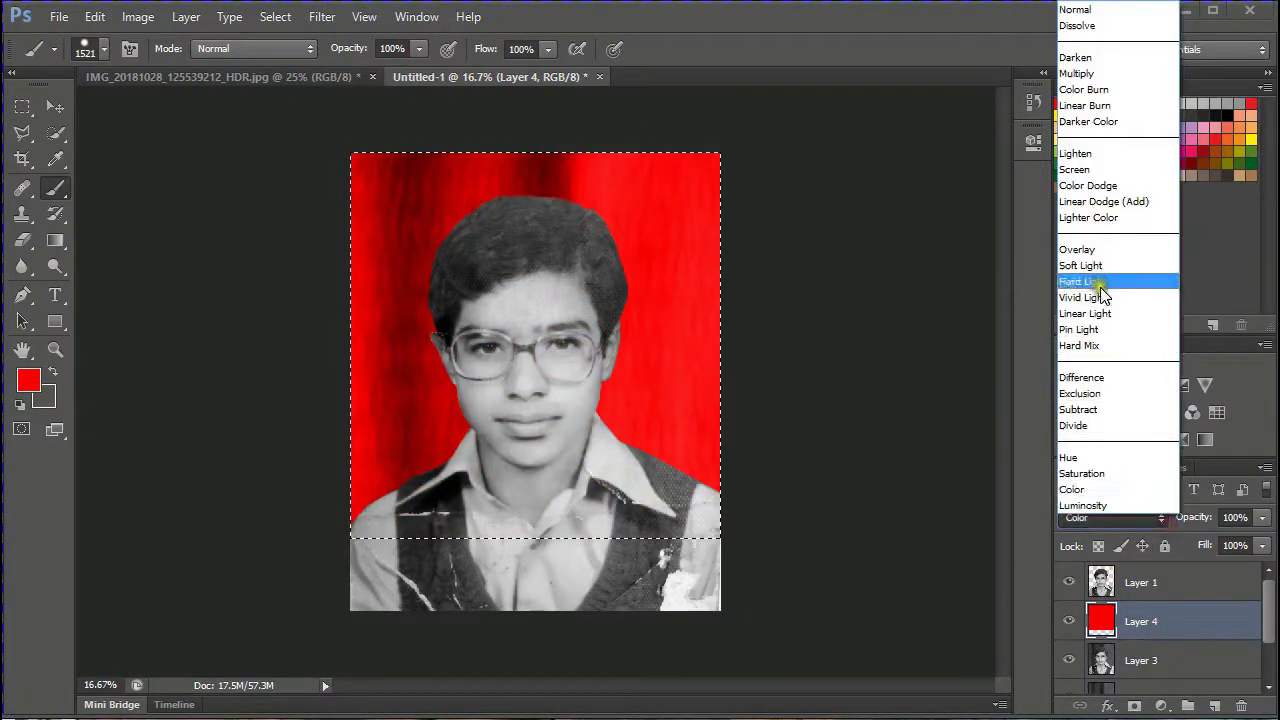
left_click(1075, 282)
left_click(1263, 519)
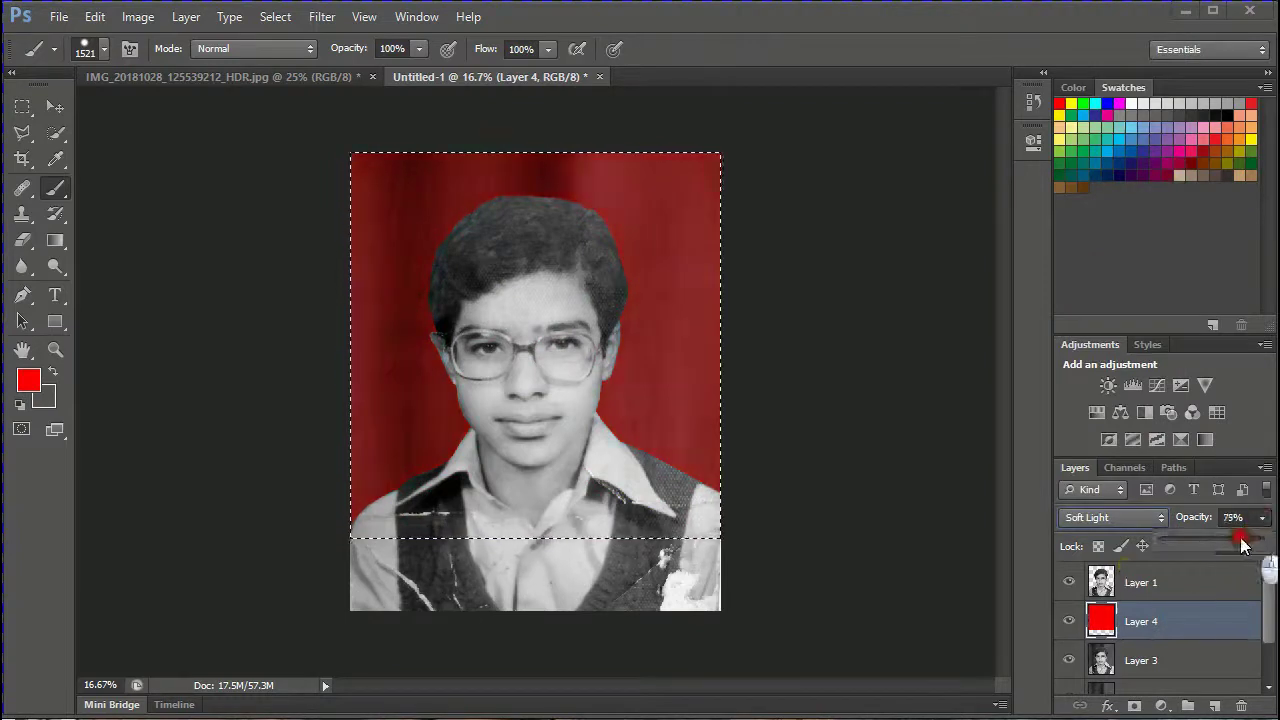
- Set the red layer to the Color blend mode with 62% opacity and 70% fill
left_click(1130, 517)
left_click(1123, 486)
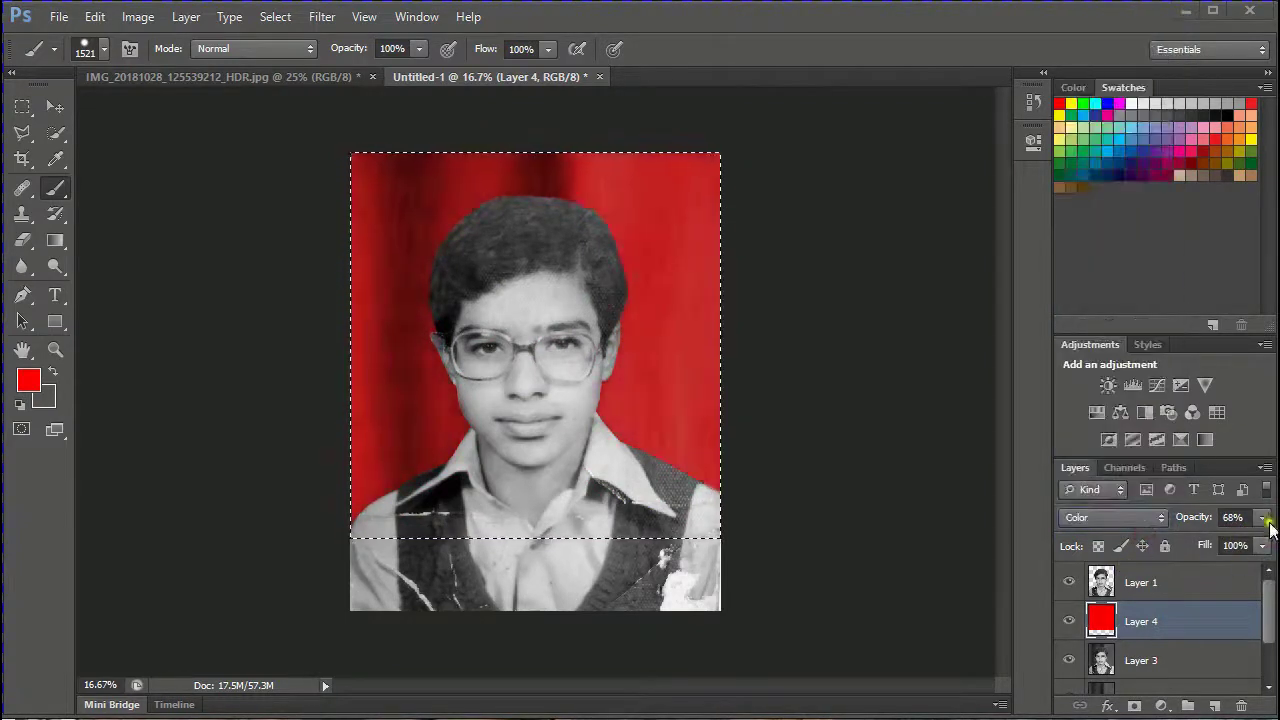
left_click_drag(1216, 534, 1232, 567)
left_click(1147, 550)
left_click(1262, 546)
left_click(1259, 528)
left_click(1262, 519)
left_click(1257, 545)
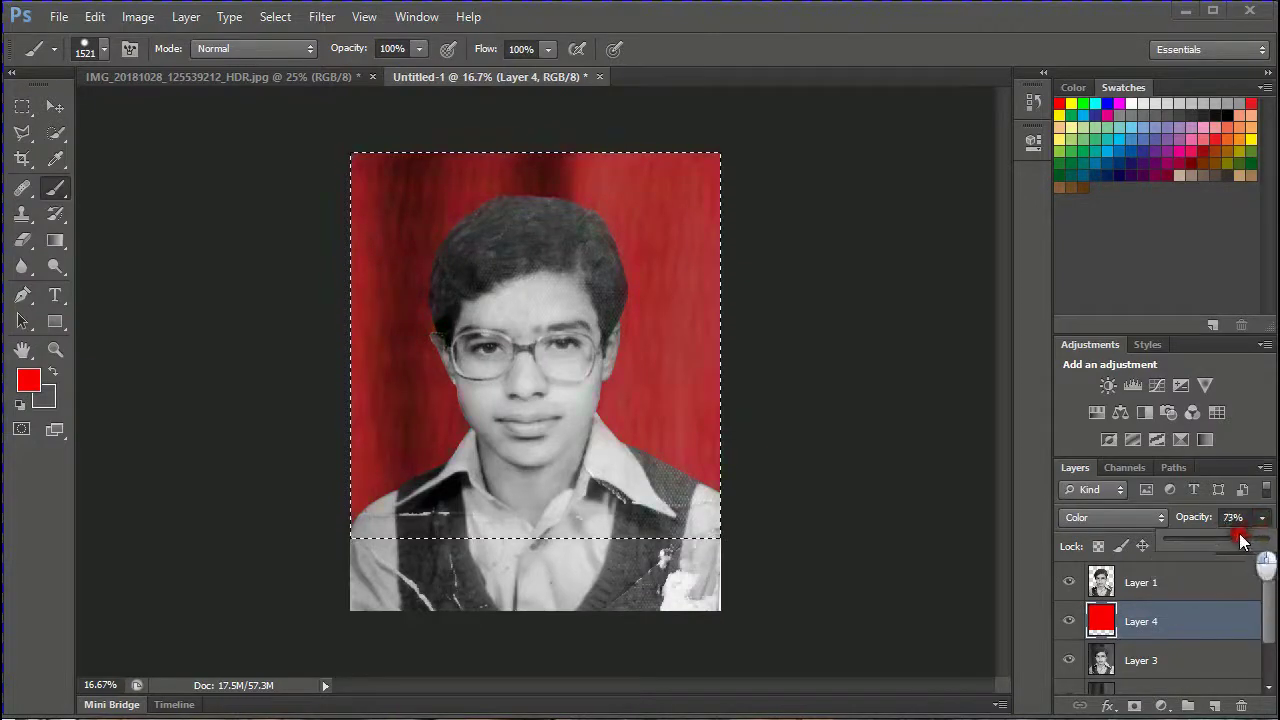
left_click_drag(1219, 539, 1228, 542)
- Deselect the selection, stamp all visible layers into a new layer and place it at the top of the stack
left_click(791, 454)
left_click(53, 110)
key("ctrl+d")
left_click(1208, 625)
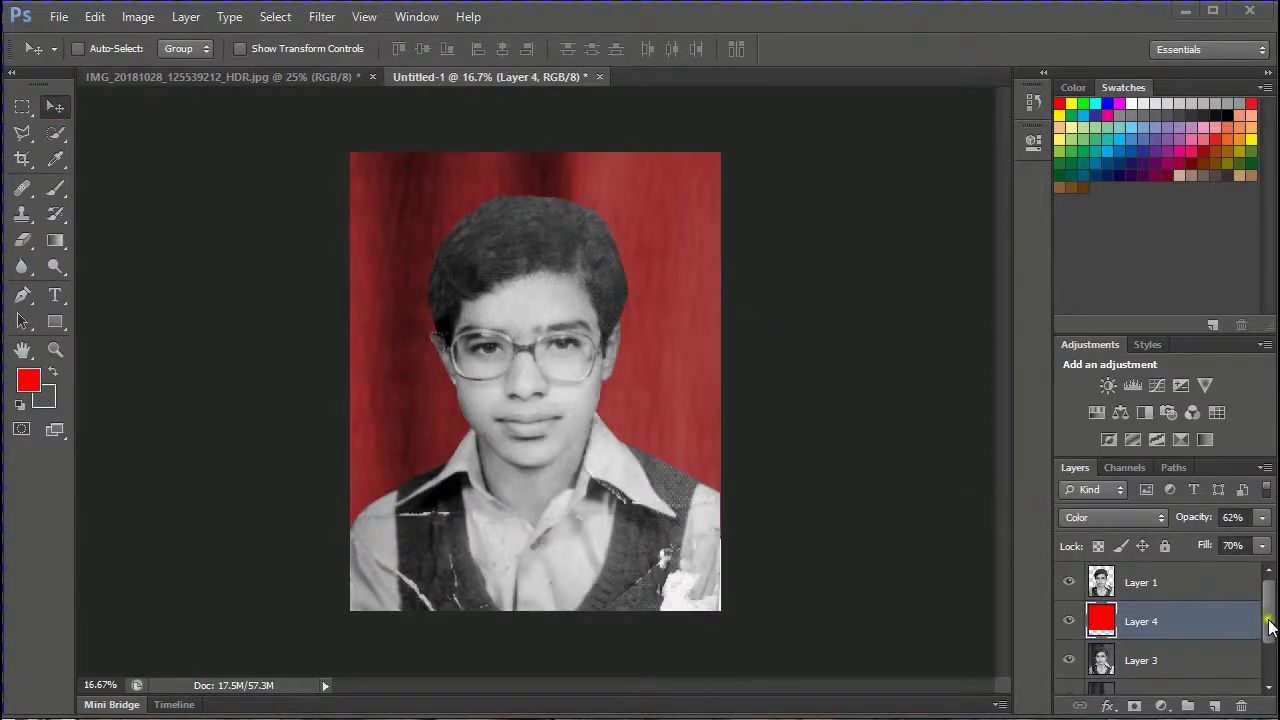
key("ctrl+alt+shift+e")
left_click_drag(1134, 628, 1154, 568)
- Examine the merged portrait from the hair down to the shirt for remaining cracks and blemishes
key("ctrl+plus")
scroll(601, 560, "down", 2)
scroll(601, 557, "down", 2)
key("ctrl+plus")
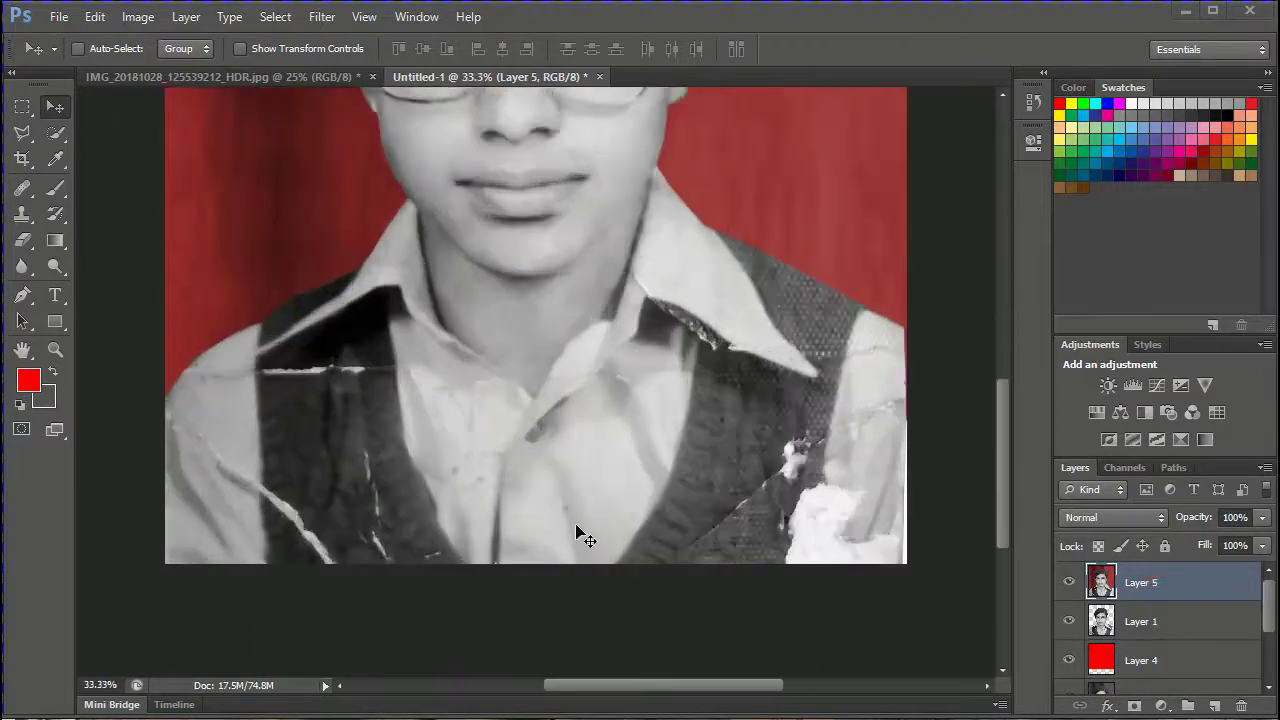
scroll(578, 531, "up", 2)
scroll(580, 534, "down", 1)
scroll(569, 543, "up", 3)
scroll(720, 515, "up", 2)
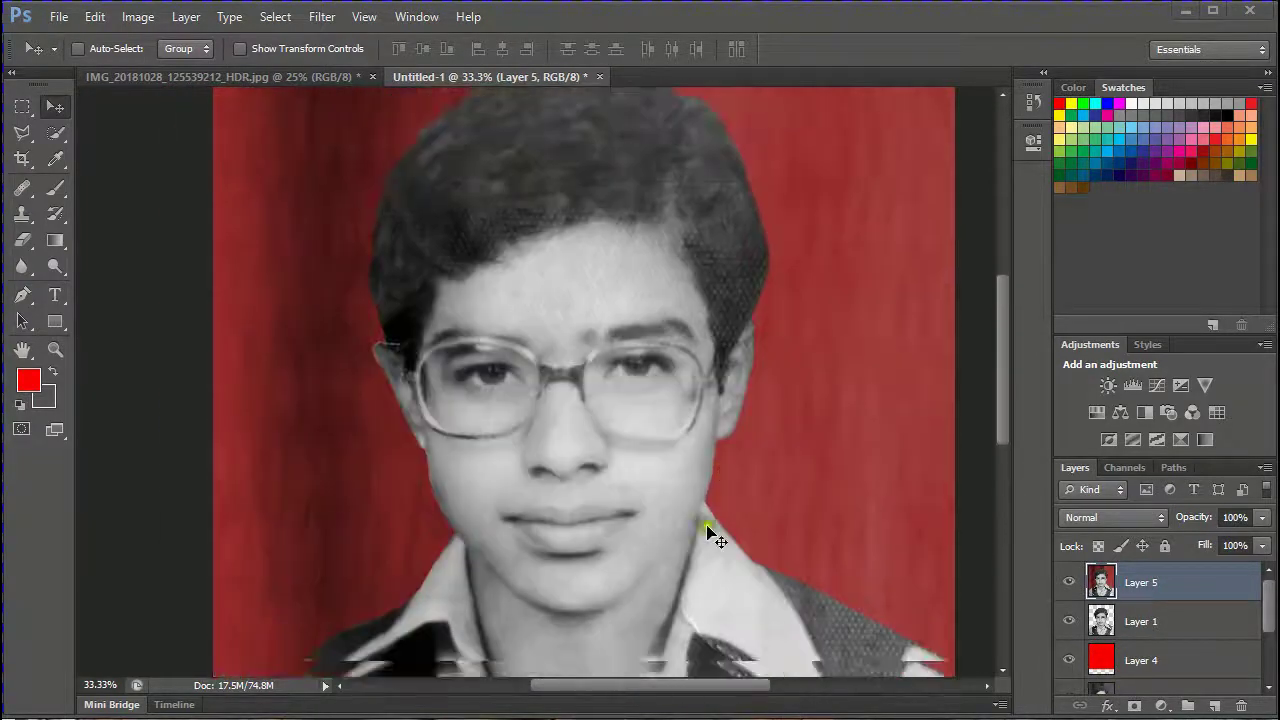
scroll(440, 534, "left", 2)
scroll(440, 534, "up", 3)
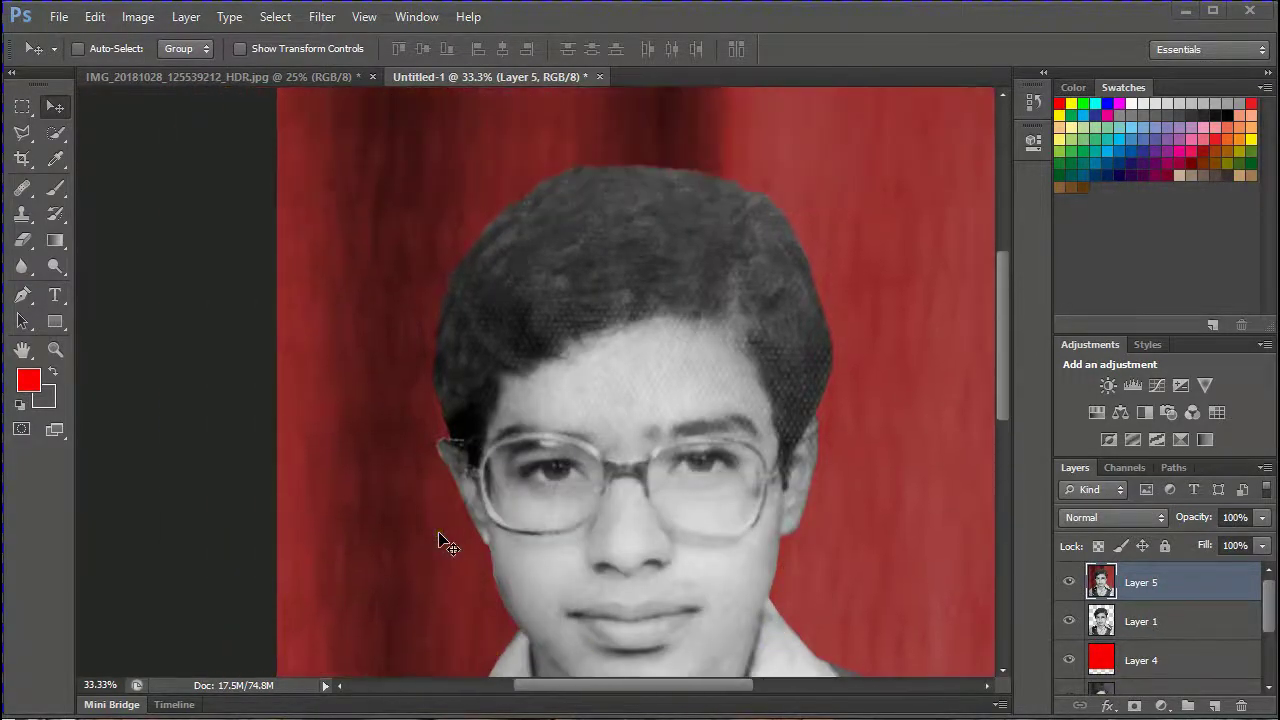
key("ctrl+minus")
key("ctrl+minus")
key("ctrl+minus")
key("ctrl+plus")
key("ctrl+plus")
key("ctrl+plus")
- Clone over the diagonal crack and white damage on the vest's right half using a 52 px Clone Stamp brush
scroll(438, 531, "down", 4)
key("ctrl+plus")
scroll(449, 523, "right", 2)
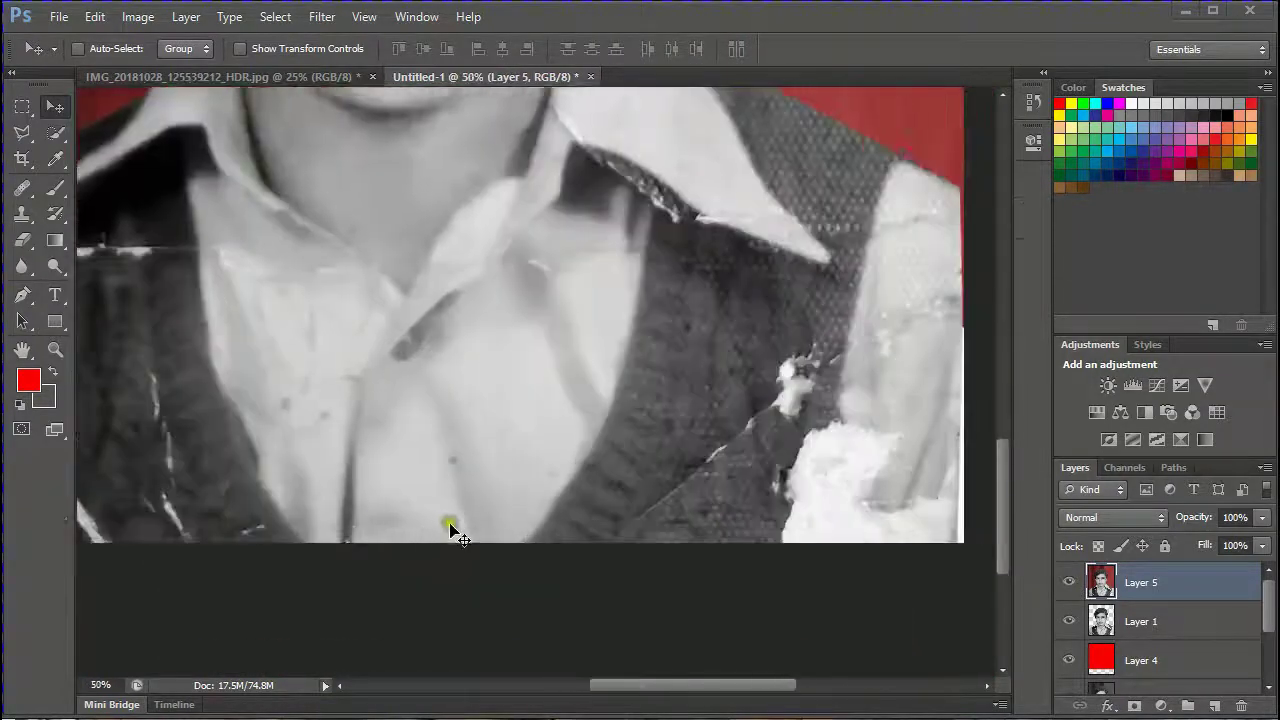
scroll(500, 529, "down", 2)
scroll(577, 537, "right", 2)
scroll(650, 549, "up", 3)
left_click(24, 210)
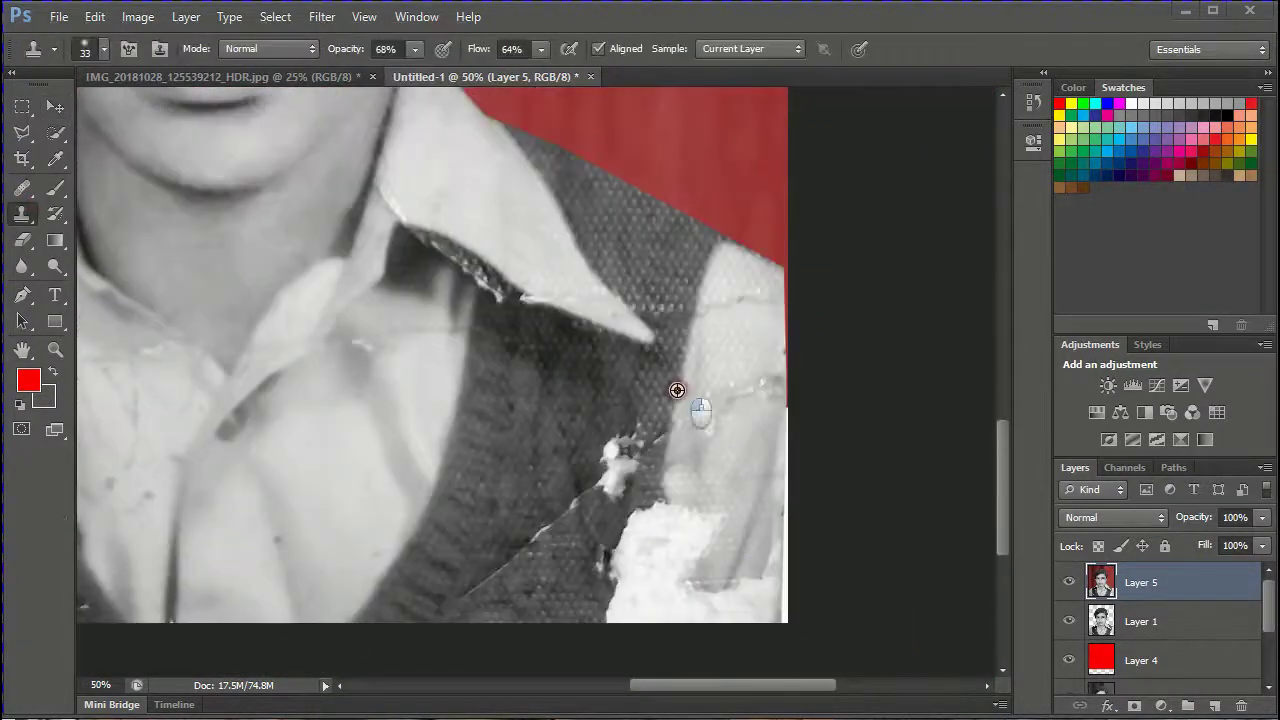
mouse_move(659, 484)
left_mouse_down()
mouse_move(629, 570)
mouse_move(639, 552)
mouse_move(639, 600)
mouse_move(629, 582)
mouse_move(643, 489)
mouse_move(613, 646)
mouse_move(643, 542)
mouse_move(625, 605)
mouse_move(635, 513)
mouse_move(609, 621)
mouse_move(628, 569)
mouse_move(640, 588)
mouse_move(675, 485)
mouse_move(630, 572)
left_mouse_up()
right_click(569, 516)
left_click(657, 556)
left_click(502, 527, "alt")
mouse_move(471, 591)
left_mouse_down()
mouse_move(521, 538)
mouse_move(481, 592)
mouse_move(577, 501)
mouse_move(576, 527)
mouse_move(601, 512)
mouse_move(629, 422)
mouse_move(614, 430)
mouse_move(658, 432)
left_mouse_up()
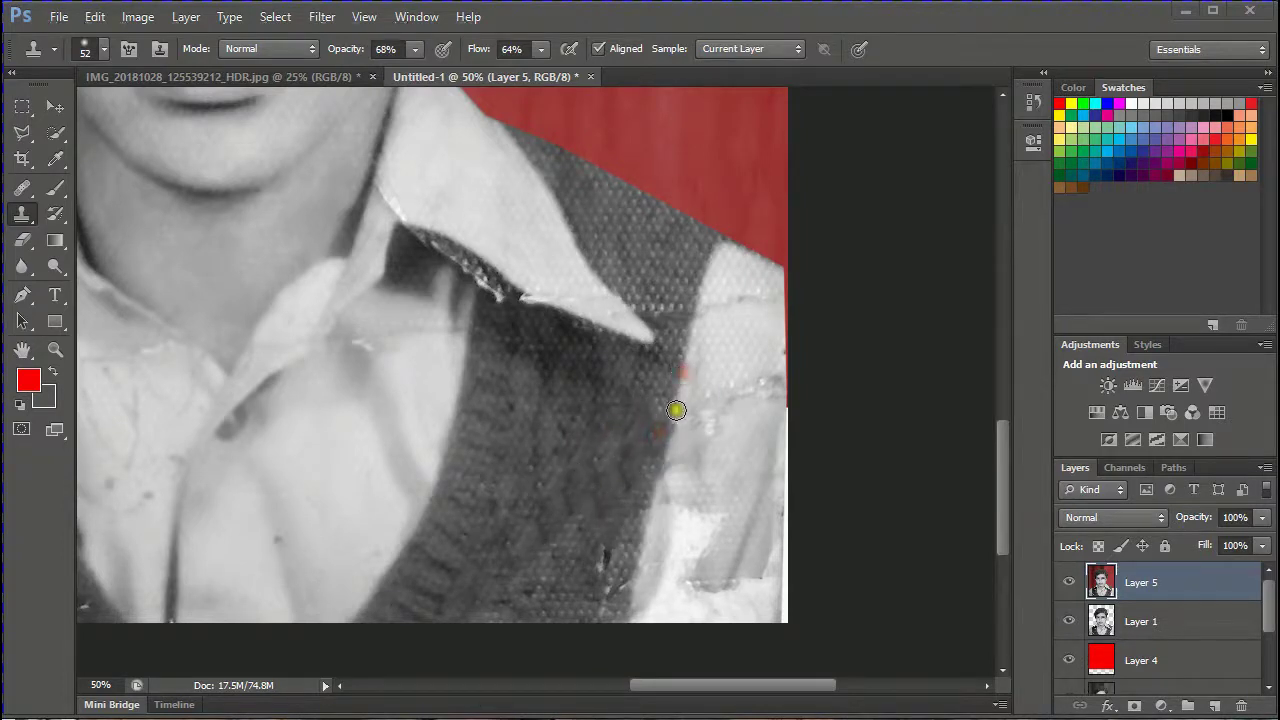
mouse_move(617, 516)
left_mouse_down()
mouse_move(603, 608)
mouse_move(617, 578)
left_mouse_up()
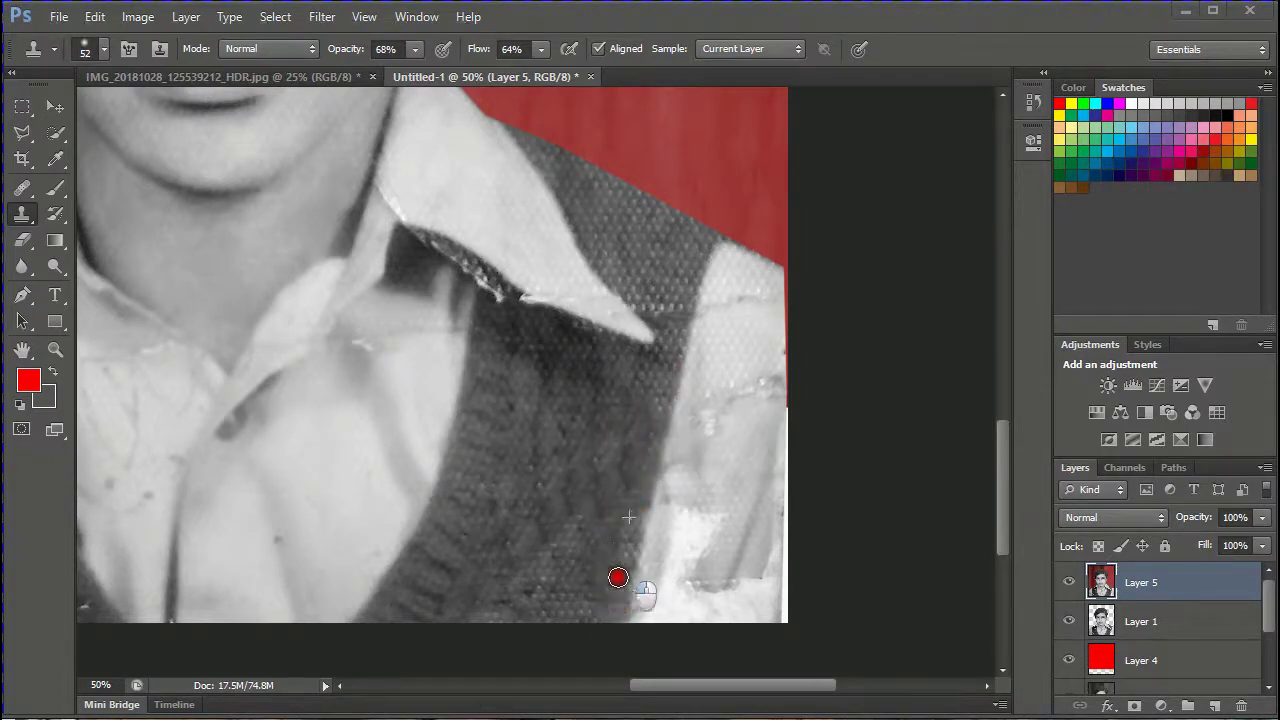
- Clone clean fabric over the torn white patch, the creases and the white edge strip on the right-hand sleeve
mouse_move(724, 521)
left_mouse_down()
mouse_move(698, 543)
mouse_move(691, 597)
mouse_move(697, 574)
mouse_move(677, 568)
mouse_move(686, 528)
mouse_move(675, 524)
mouse_move(660, 603)
mouse_move(672, 626)
mouse_move(690, 612)
mouse_move(660, 615)
left_mouse_up()
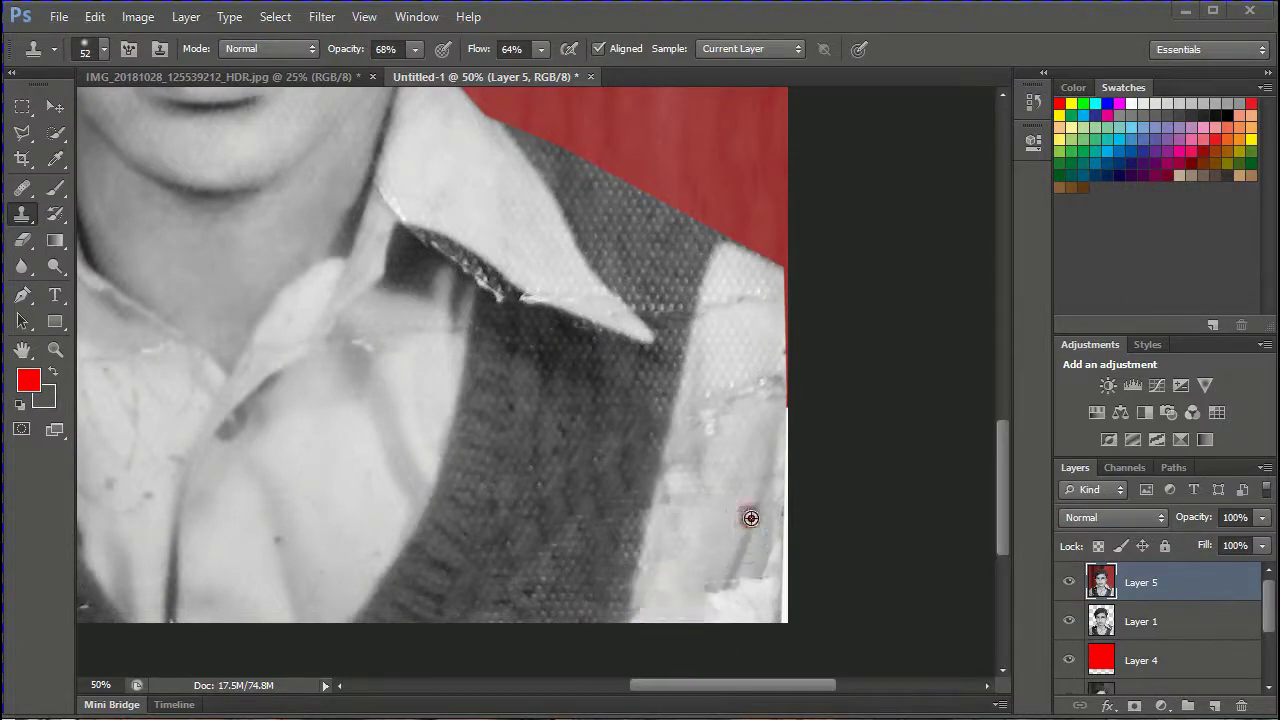
mouse_move(725, 586)
left_mouse_down()
mouse_move(707, 618)
mouse_move(723, 582)
mouse_move(734, 619)
mouse_move(763, 555)
mouse_move(715, 529)
mouse_move(736, 617)
mouse_move(769, 621)
mouse_move(755, 572)
mouse_move(757, 590)
mouse_move(771, 562)
mouse_move(785, 643)
mouse_move(802, 356)
left_mouse_up()
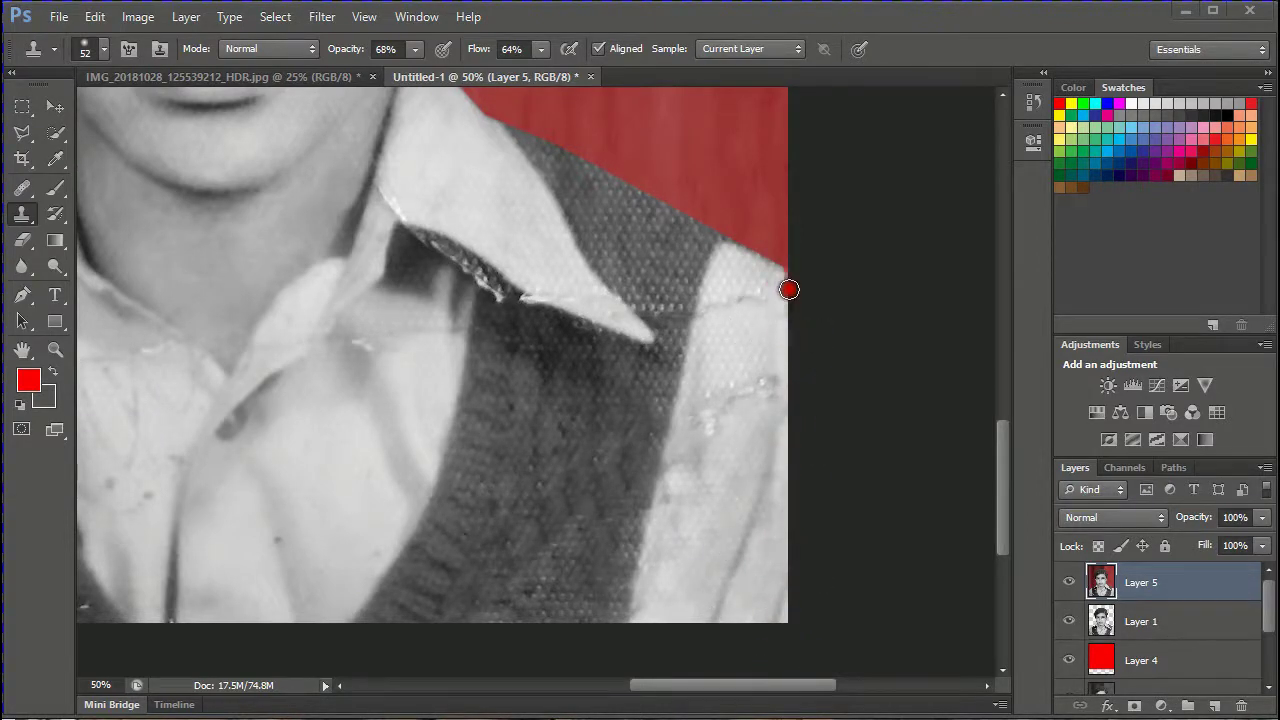
mouse_move(783, 285)
left_mouse_down()
mouse_move(774, 448)
mouse_move(788, 594)
left_mouse_up()
mouse_move(777, 443)
left_mouse_down()
mouse_move(777, 409)
mouse_move(753, 473)
mouse_move(712, 493)
mouse_move(706, 462)
mouse_move(689, 533)
mouse_move(681, 468)
mouse_move(741, 410)
left_mouse_up()
mouse_move(742, 357)
left_mouse_down()
mouse_move(686, 504)
mouse_move(677, 469)
mouse_move(644, 604)
left_mouse_up()
left_click(729, 304)
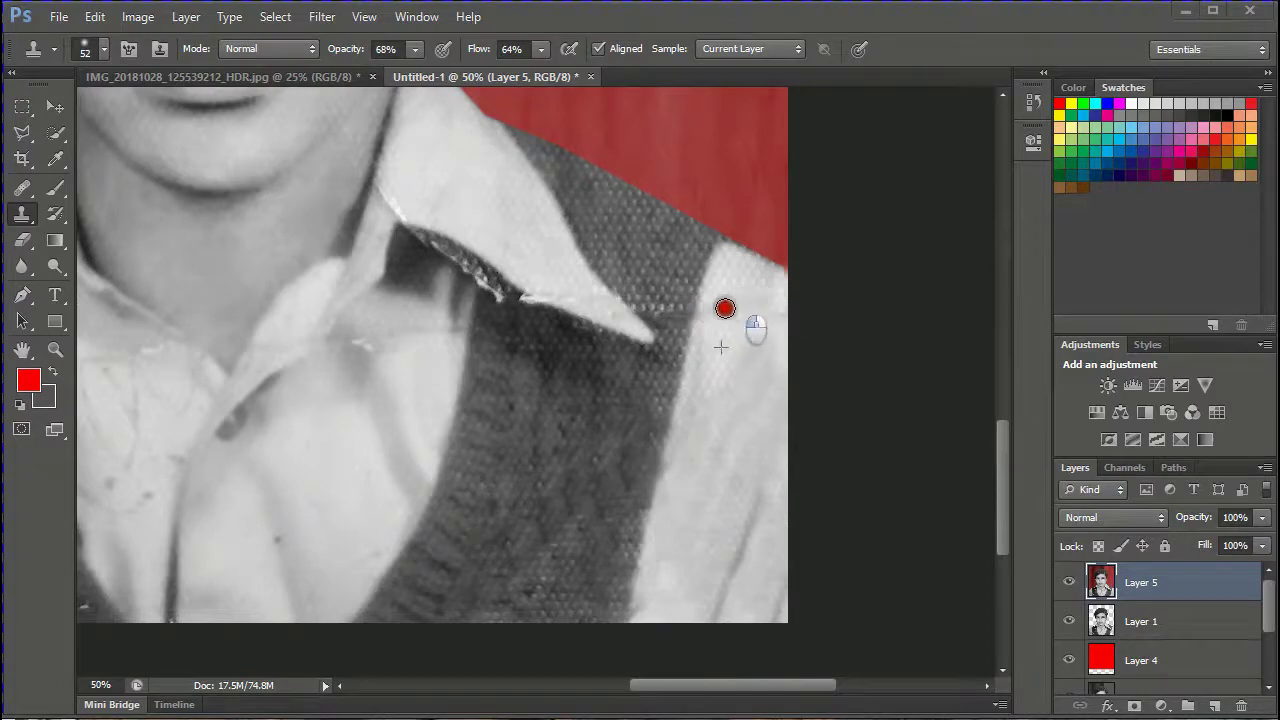
left_click_drag(754, 332, 774, 457)
- Clone out the small scratches and the lower end of the diagonal crack on the vest's left half
key("ctrl+minus")
key("ctrl+minus")
key("ctrl+minus")
key("ctrl+plus")
key("ctrl+plus")
scroll(469, 402, "down", 5)
scroll(469, 402, "down", 3)
key("ctrl+plus")
scroll(543, 403, "left", 4)
left_click_drag(487, 338, 508, 451)
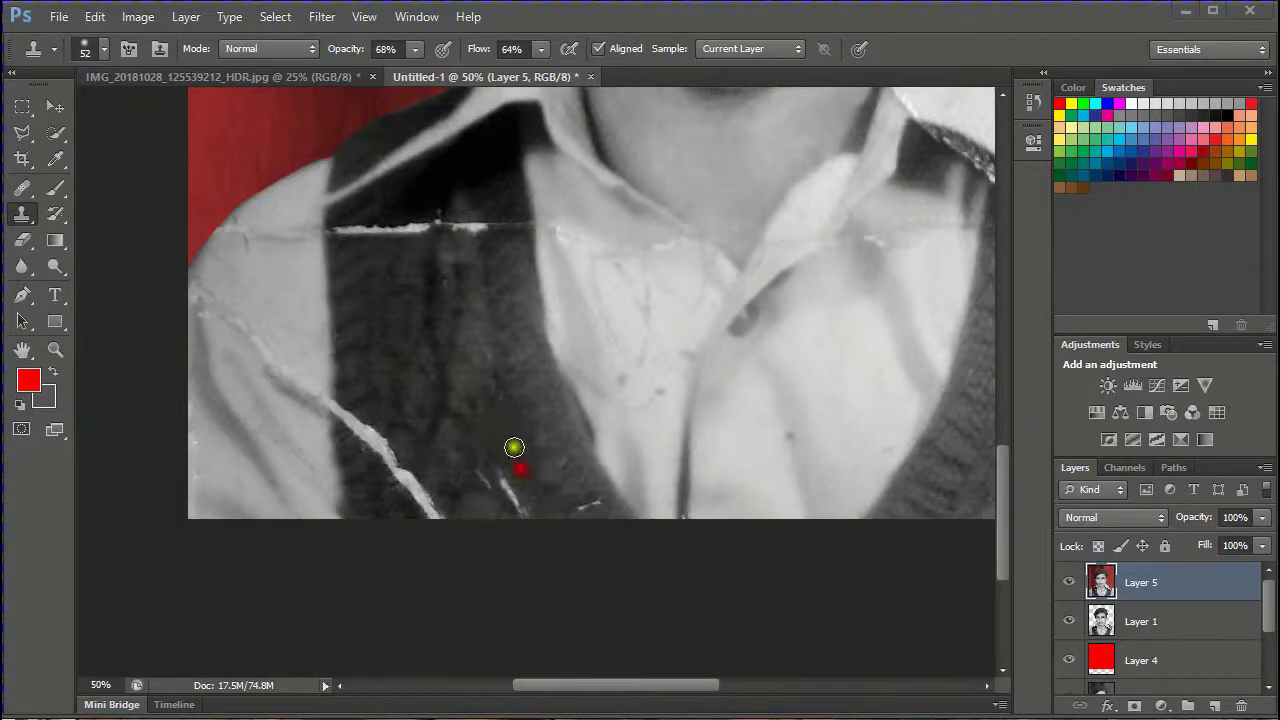
left_click_drag(592, 506, 569, 505)
mouse_move(443, 520)
left_mouse_down()
mouse_move(465, 455)
mouse_move(478, 469)
mouse_move(439, 521)
mouse_move(419, 487)
left_mouse_up()
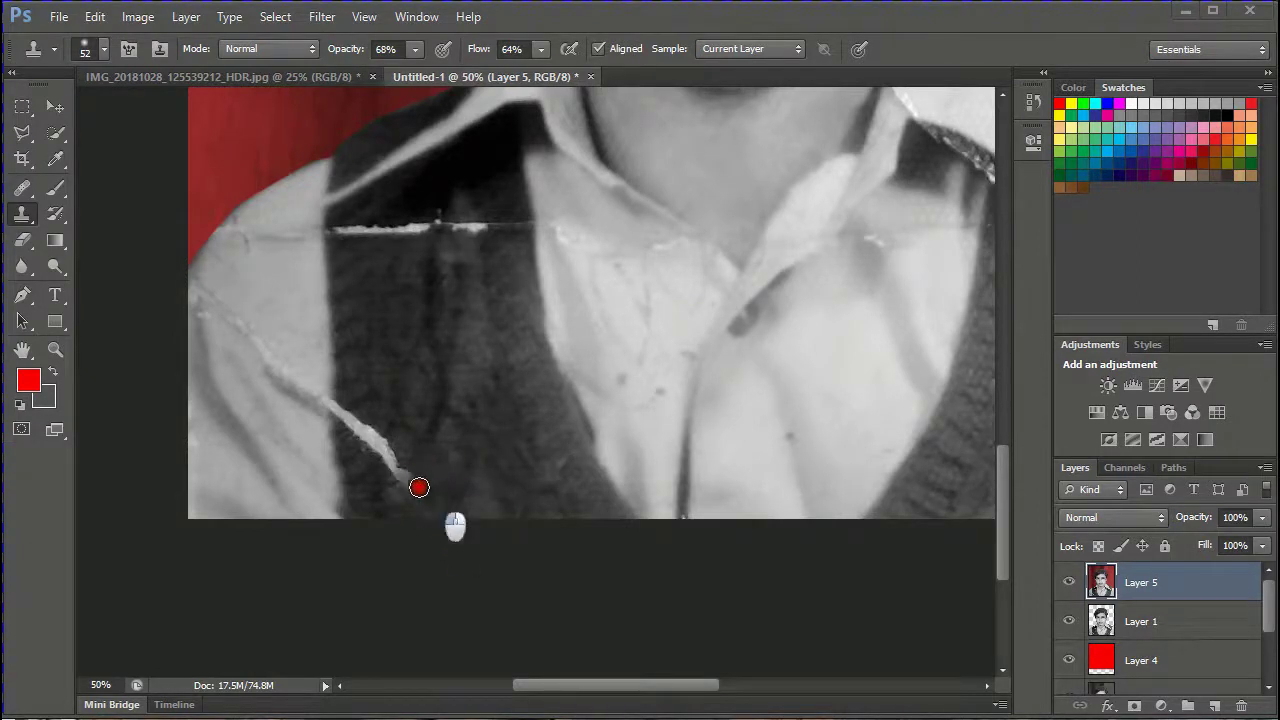
- Remove the rest of the diagonal crack from the left vest panel and rebuild its edge against the sleeve
mouse_move(338, 390)
left_mouse_down()
mouse_move(346, 480)
mouse_move(380, 551)
left_mouse_up()
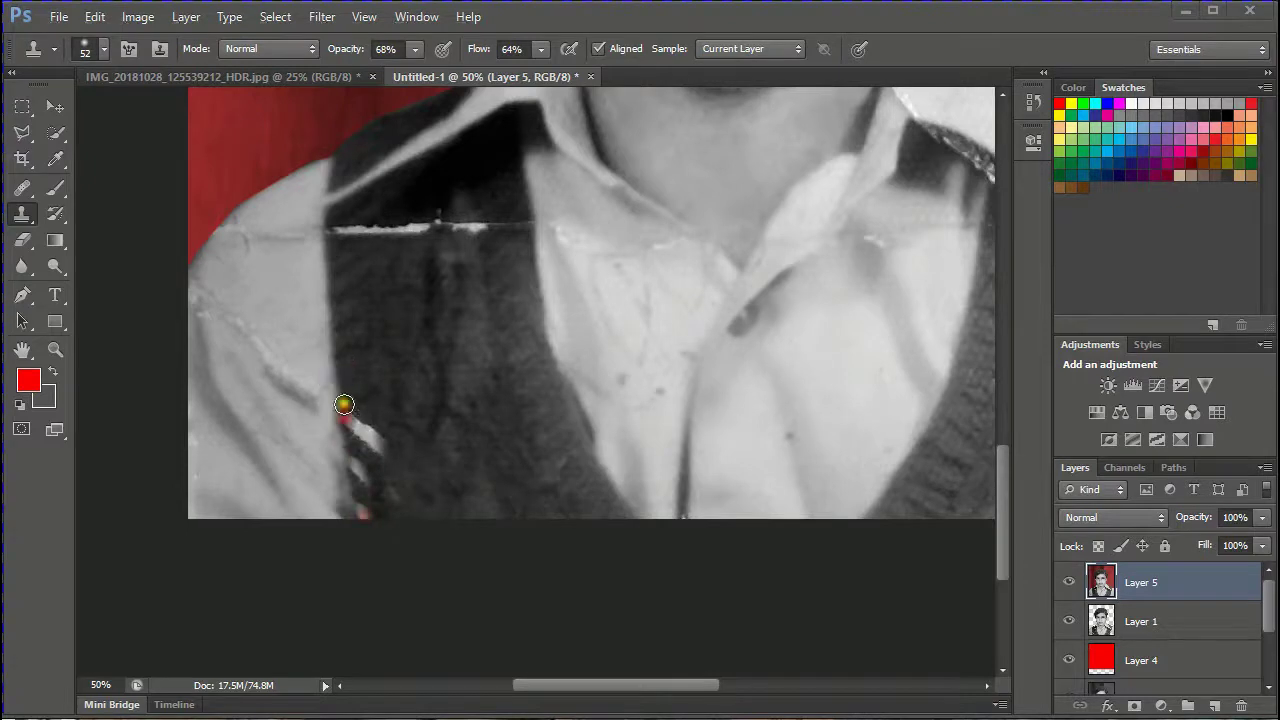
left_click(377, 463)
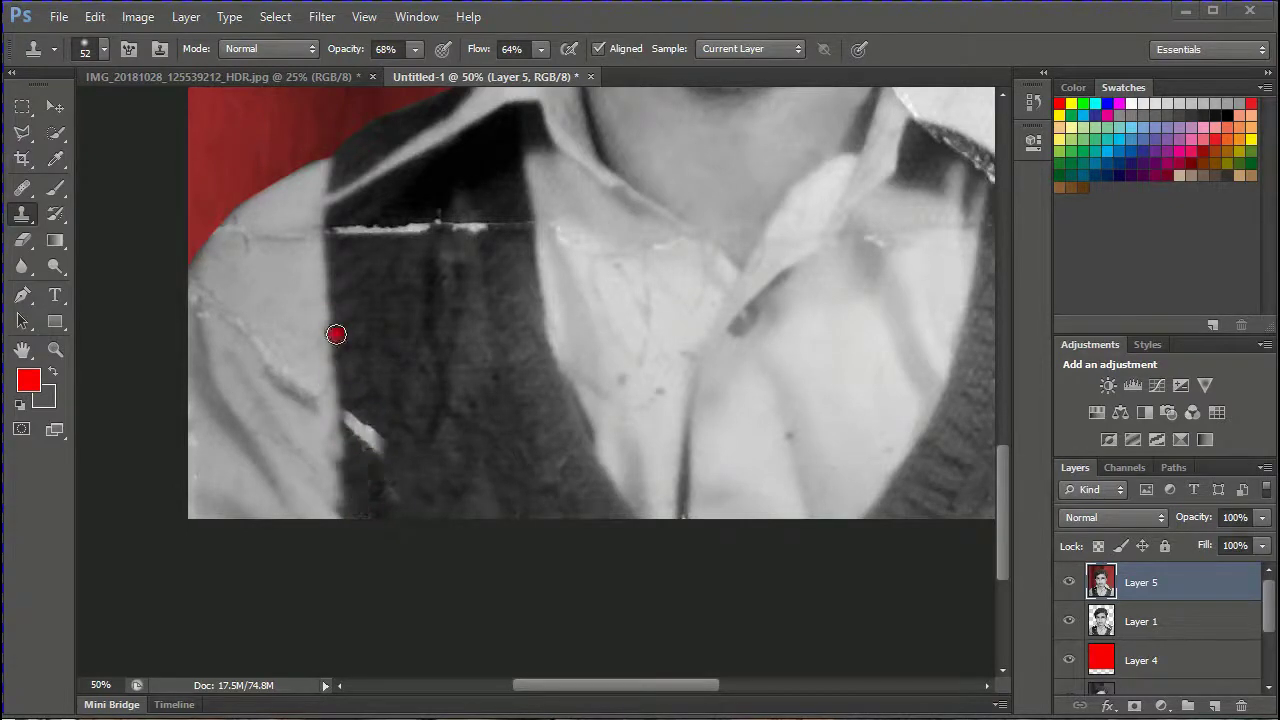
left_click_drag(370, 445, 391, 521)
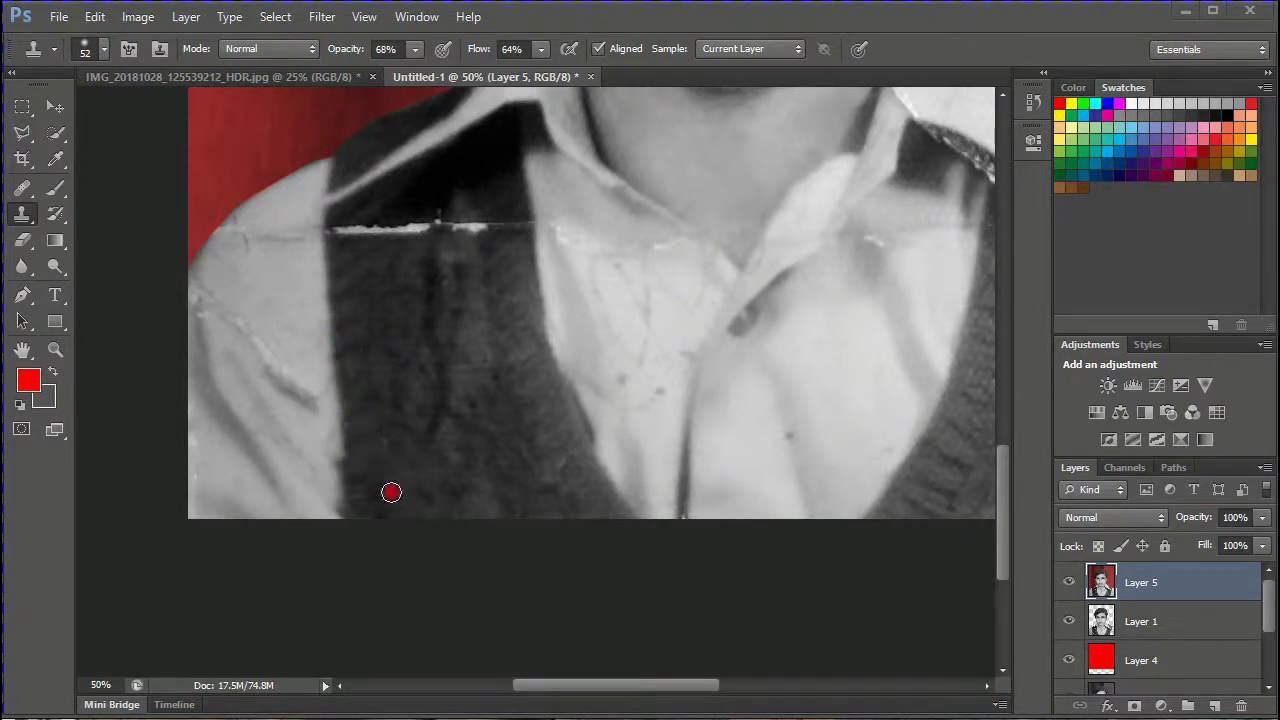
left_click_drag(345, 473, 345, 510)
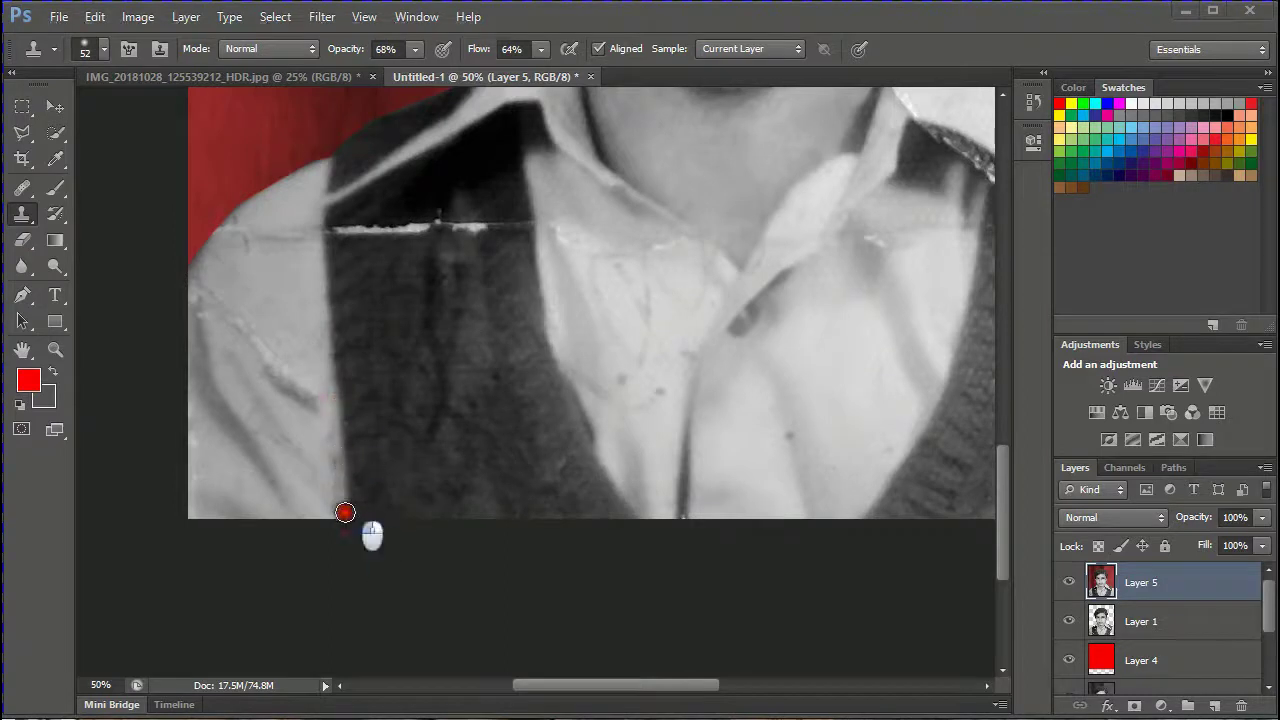
- Clone out the diagonal crack and the horizontal crease on the left-hand sleeve and shoulder
mouse_move(303, 321)
left_mouse_down()
mouse_move(314, 443)
mouse_move(247, 325)
mouse_move(237, 337)
mouse_move(209, 310)
left_mouse_up()
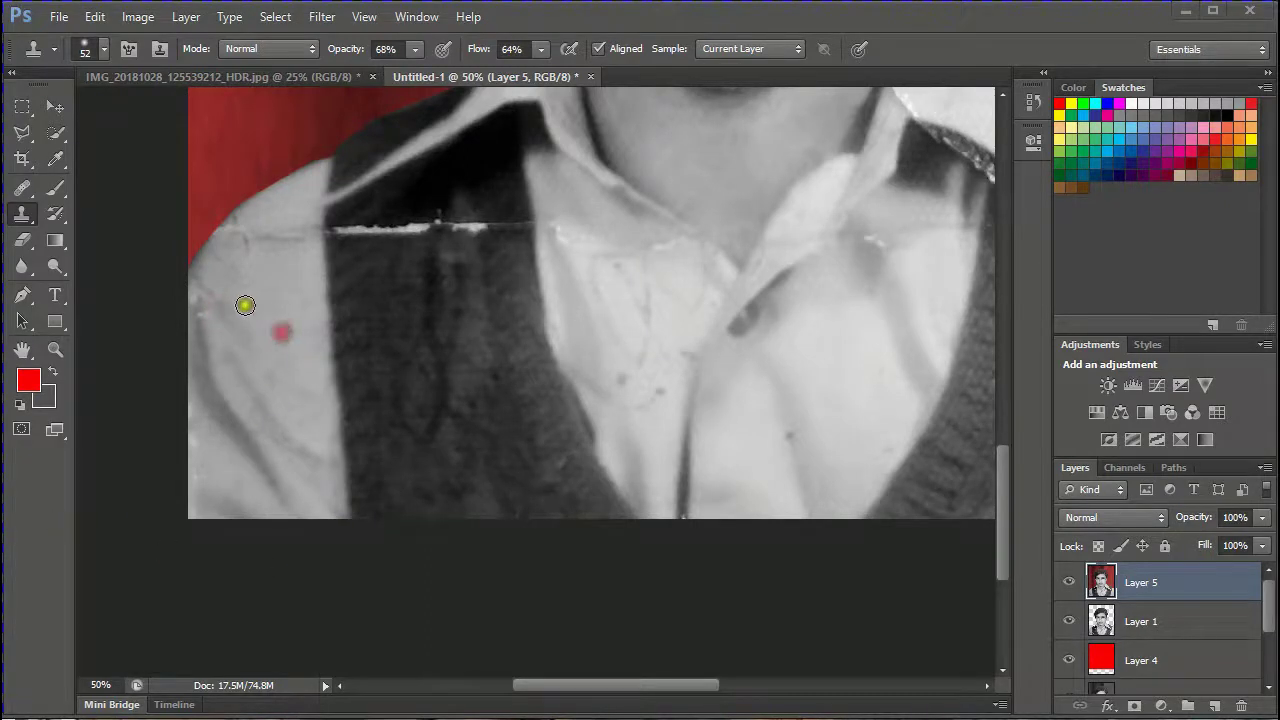
scroll(250, 365, "up", 2)
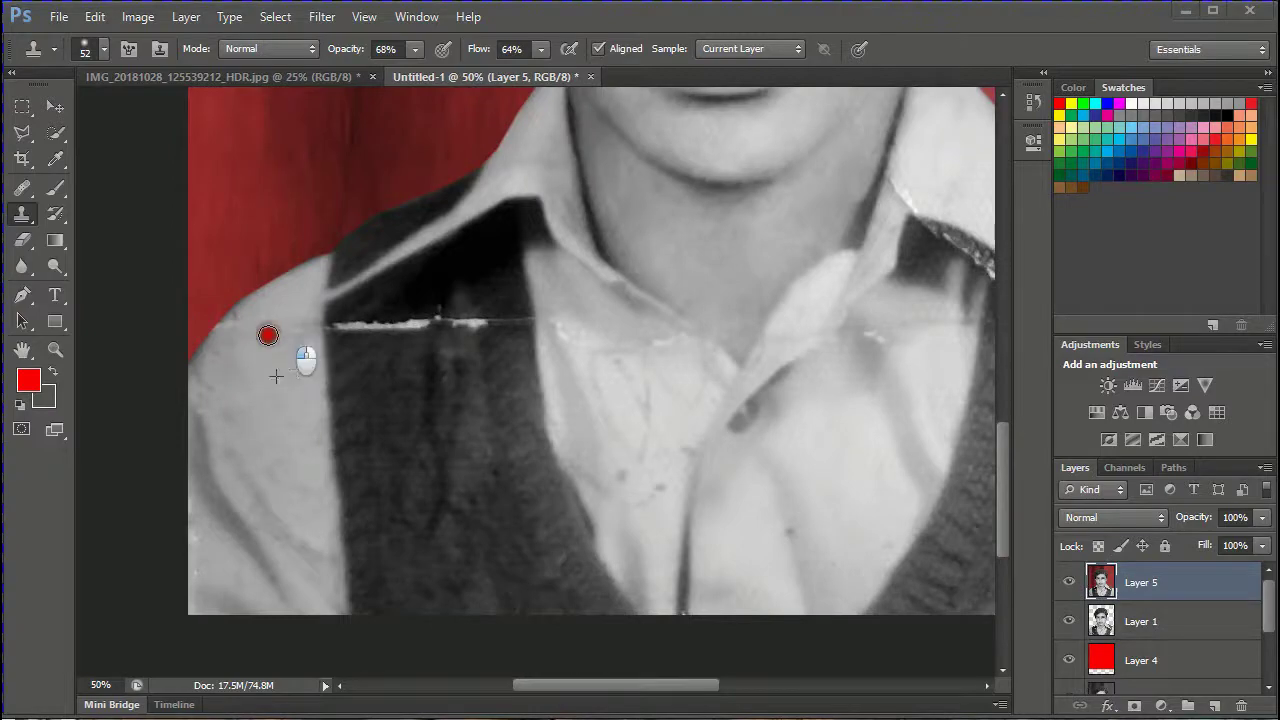
left_click_drag(258, 337, 230, 335)
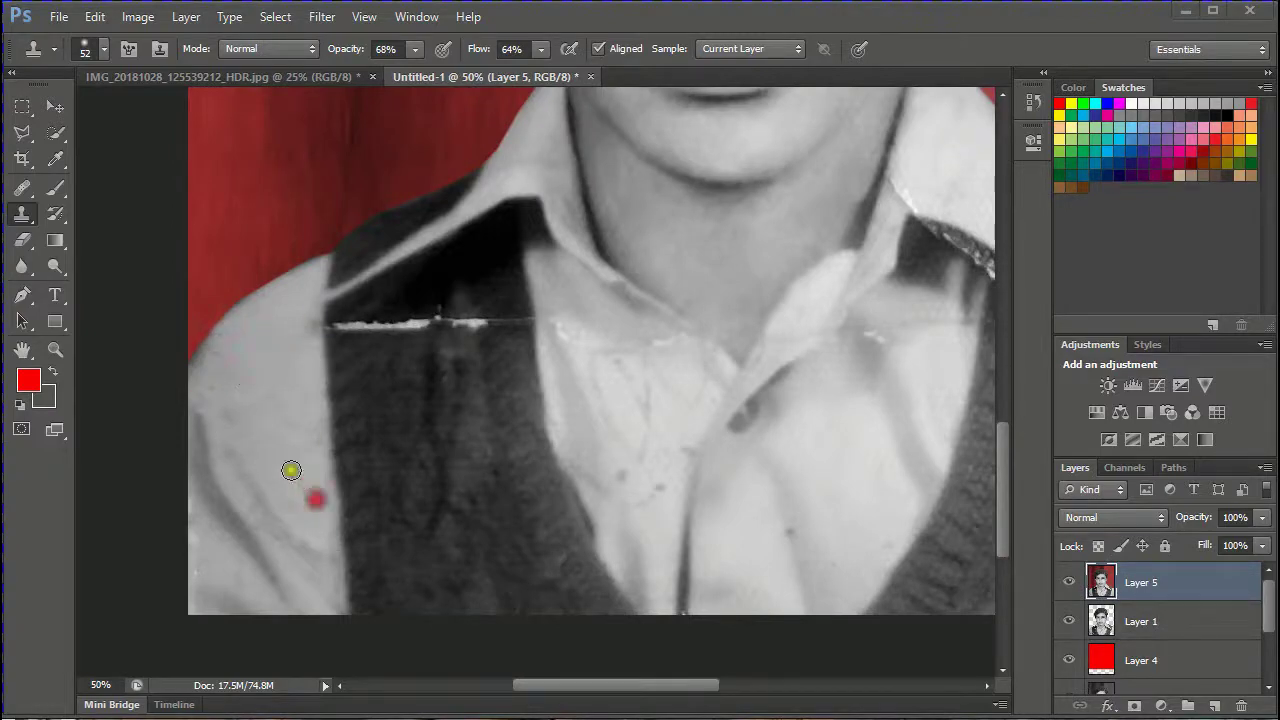
key("ctrl+minus")
key("ctrl+minus")
key("ctrl+minus")
key("ctrl+plus")
key("ctrl+plus")
key("ctrl+plus")
- Clone over the white horizontal crack across the left vest panel and its continuation onto the shirt
right_click(363, 463)
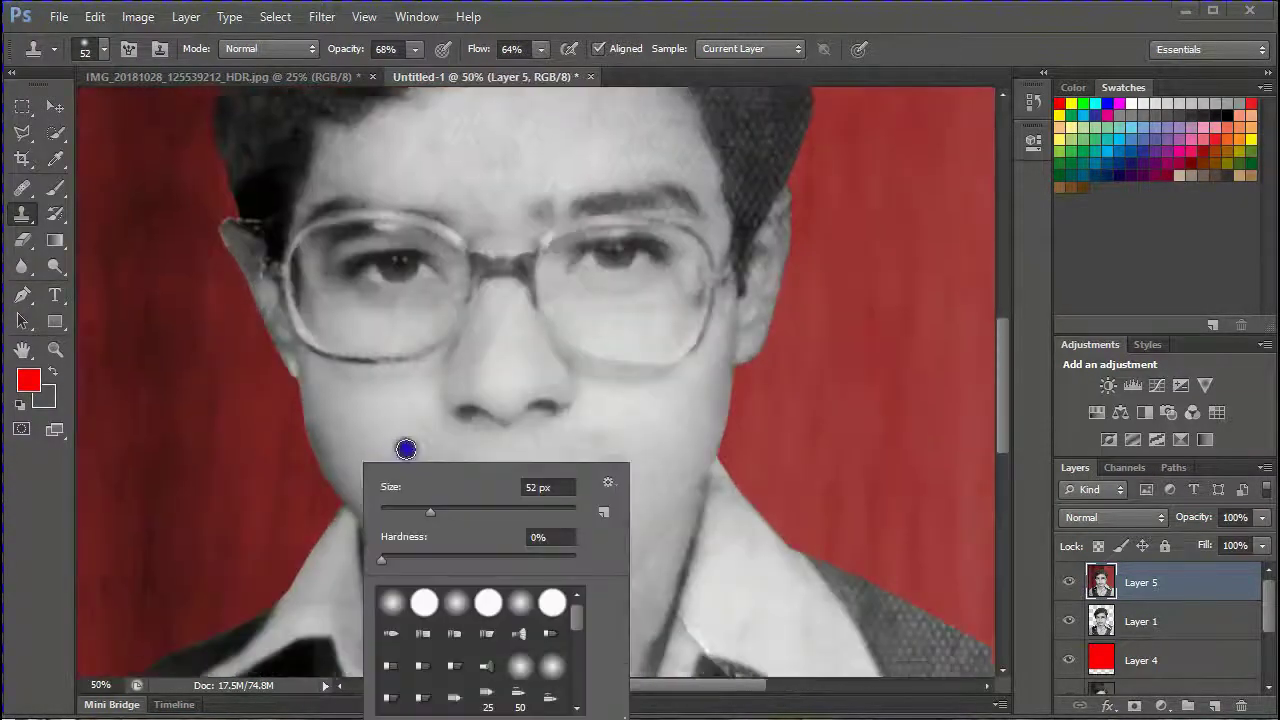
scroll(405, 449, "down", 7)
scroll(232, 460, "down", 2)
left_click(315, 354, "alt")
mouse_move(317, 333)
left_mouse_down()
mouse_move(226, 322)
mouse_move(186, 340)
mouse_move(143, 329)
mouse_move(146, 339)
mouse_move(314, 340)
mouse_move(246, 360)
mouse_move(160, 334)
mouse_move(191, 319)
left_mouse_up()
scroll(269, 346, "left", 3)
left_click(240, 374, "alt")
left_click(486, 374, "alt")
mouse_move(488, 348)
left_mouse_down()
mouse_move(505, 374)
mouse_move(516, 335)
mouse_move(587, 358)
mouse_move(609, 347)
left_mouse_up()
- Clean the dark spots and fine cracks from the shirt front left of the button placket
left_click_drag(591, 490, 563, 506)
left_click(597, 527, "alt")
left_click(620, 471)
left_click(580, 506, "alt")
left_click(555, 474)
left_click(571, 498, "alt")
left_click_drag(583, 434, 579, 406)
left_click(576, 474, "alt")
left_click(616, 563, "alt")
left_click(595, 534)
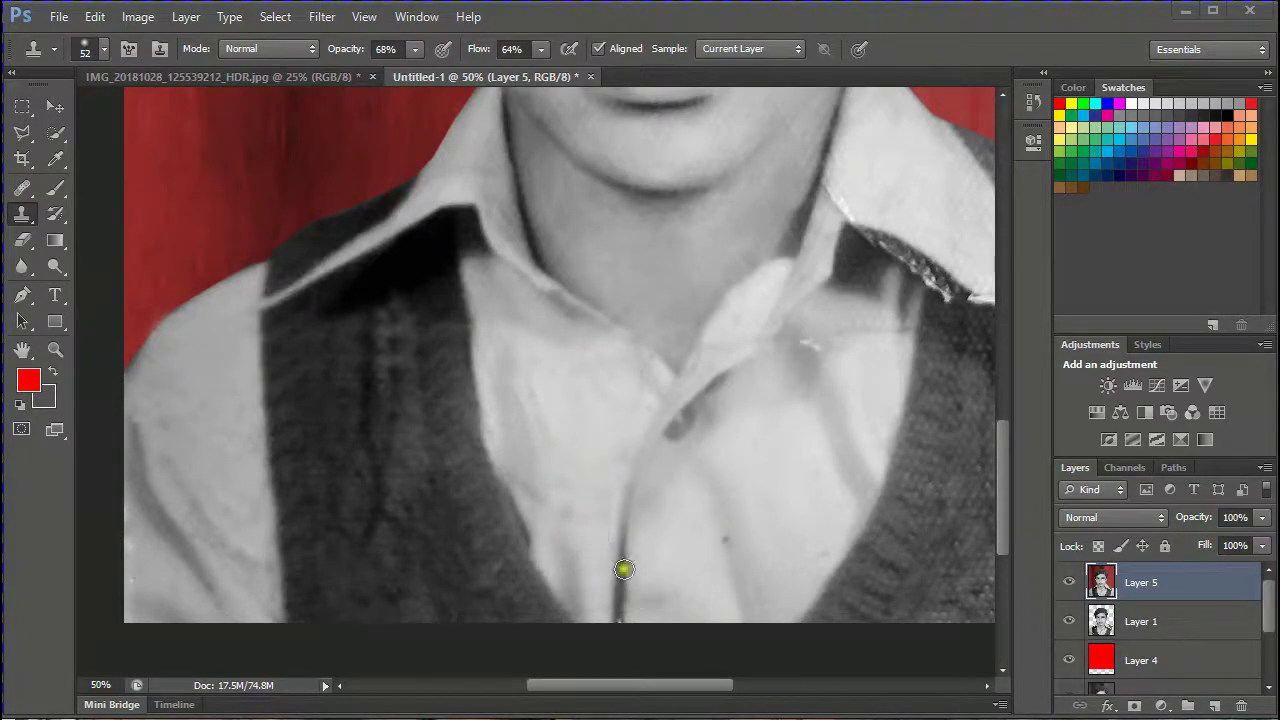
- Clone out the dark spots and the white crease mark on the shirt front right of the placket
left_click_drag(727, 541, 737, 551)
left_click(798, 586, "alt")
left_click(834, 523)
scroll(822, 485, "up", 1)
left_click(817, 463, "alt")
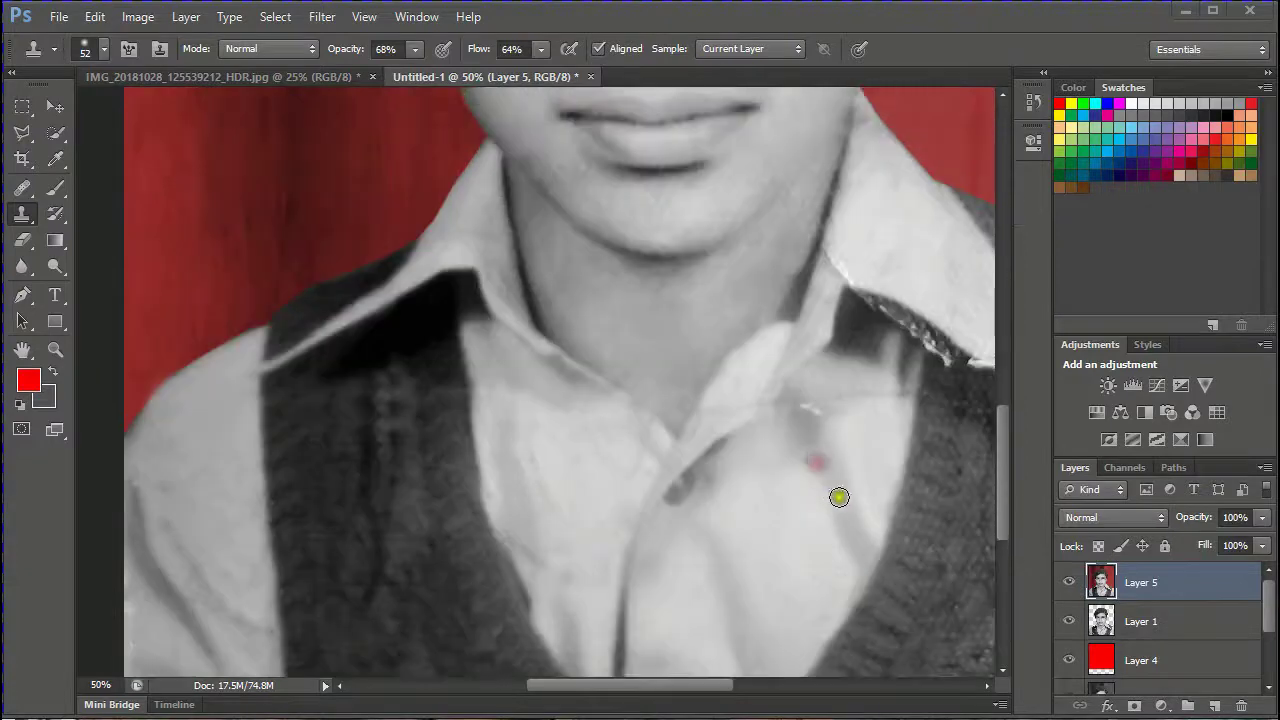
left_click_drag(834, 404, 779, 404)
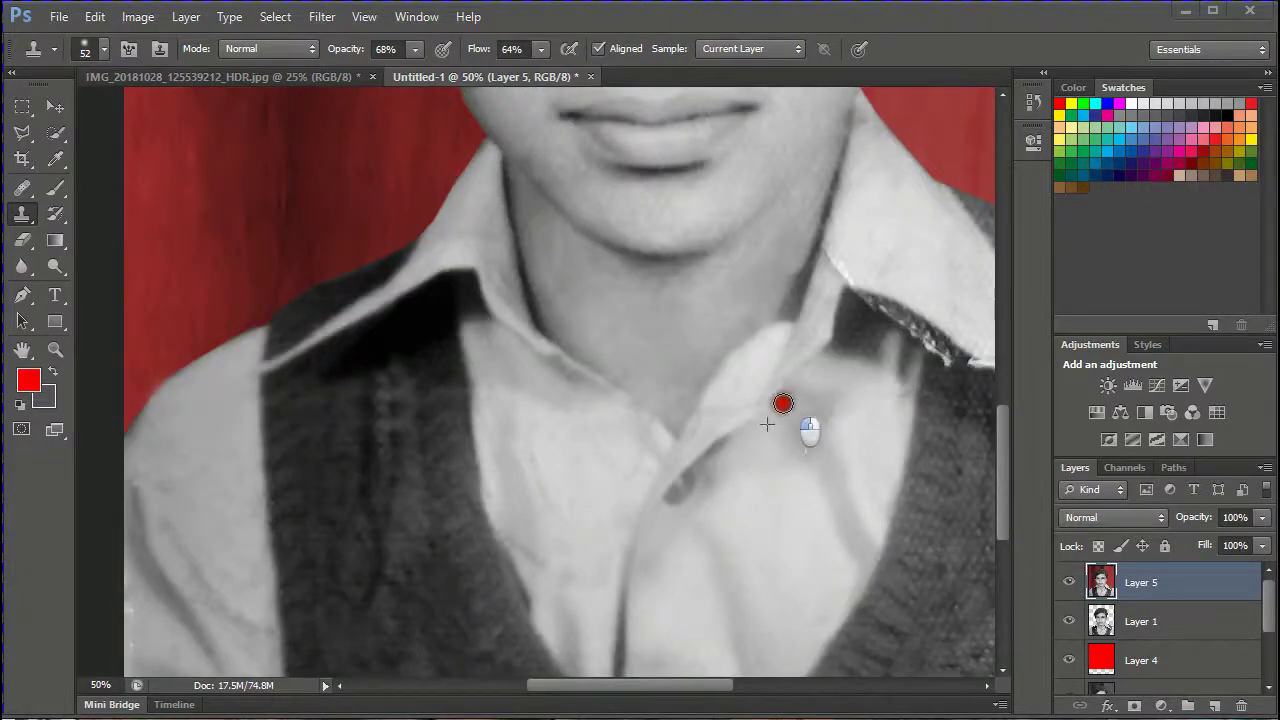
- Repair the cracked lower edge of the right-hand collar by cloning from the clean collar and dark vest areas
scroll(851, 506, "up", 1)
scroll(800, 531, "right", 2)
scroll(797, 531, "up", 1)
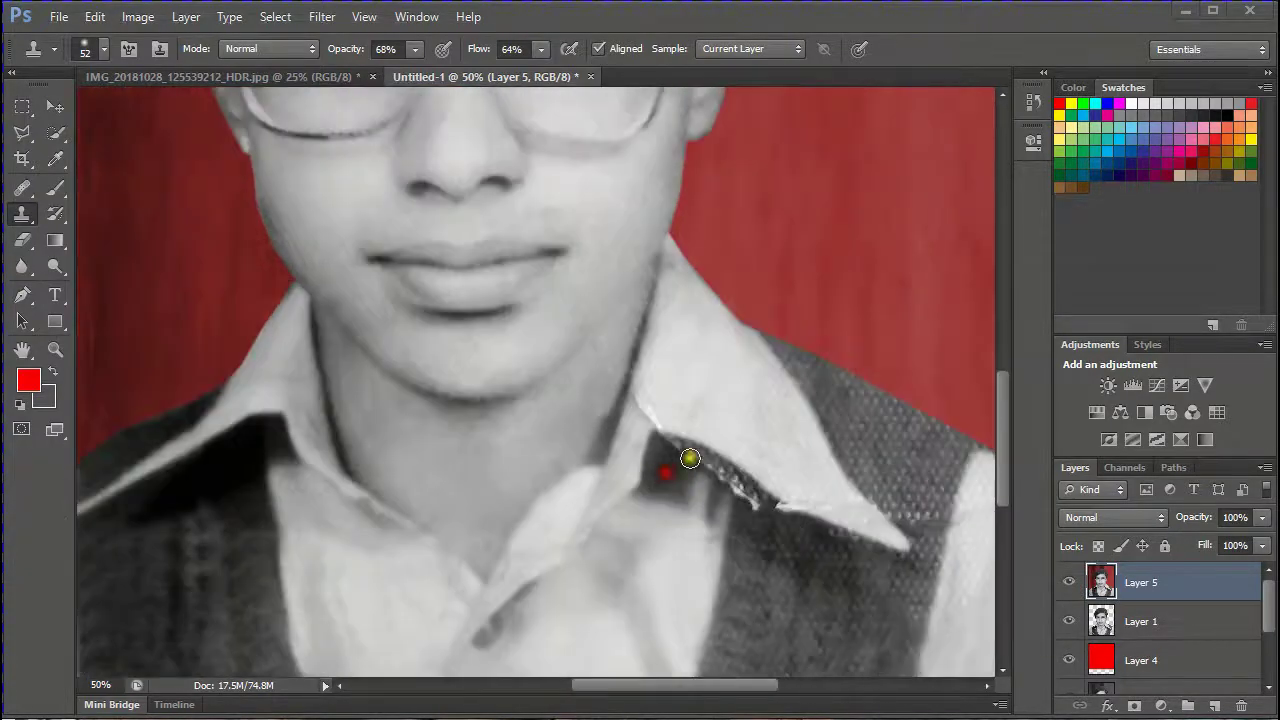
left_click(659, 406, "alt")
left_click_drag(648, 421, 640, 413)
left_click(661, 384, "alt")
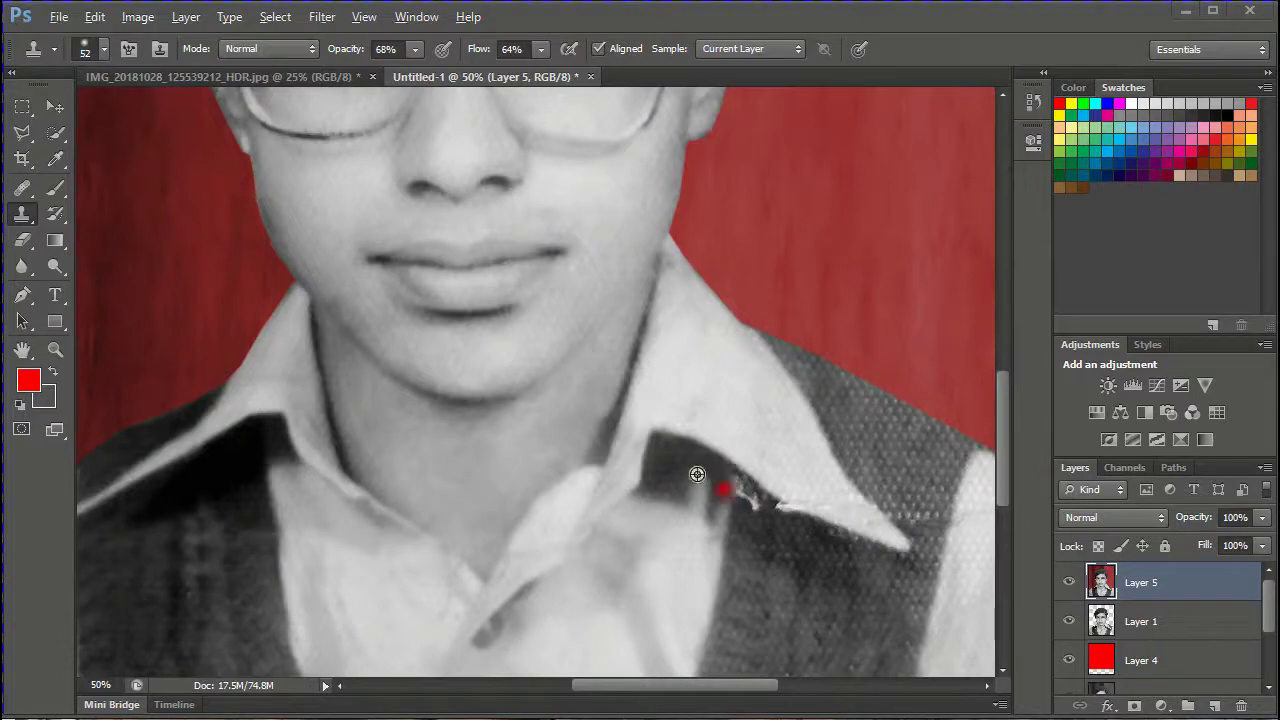
left_click_drag(736, 488, 747, 511)
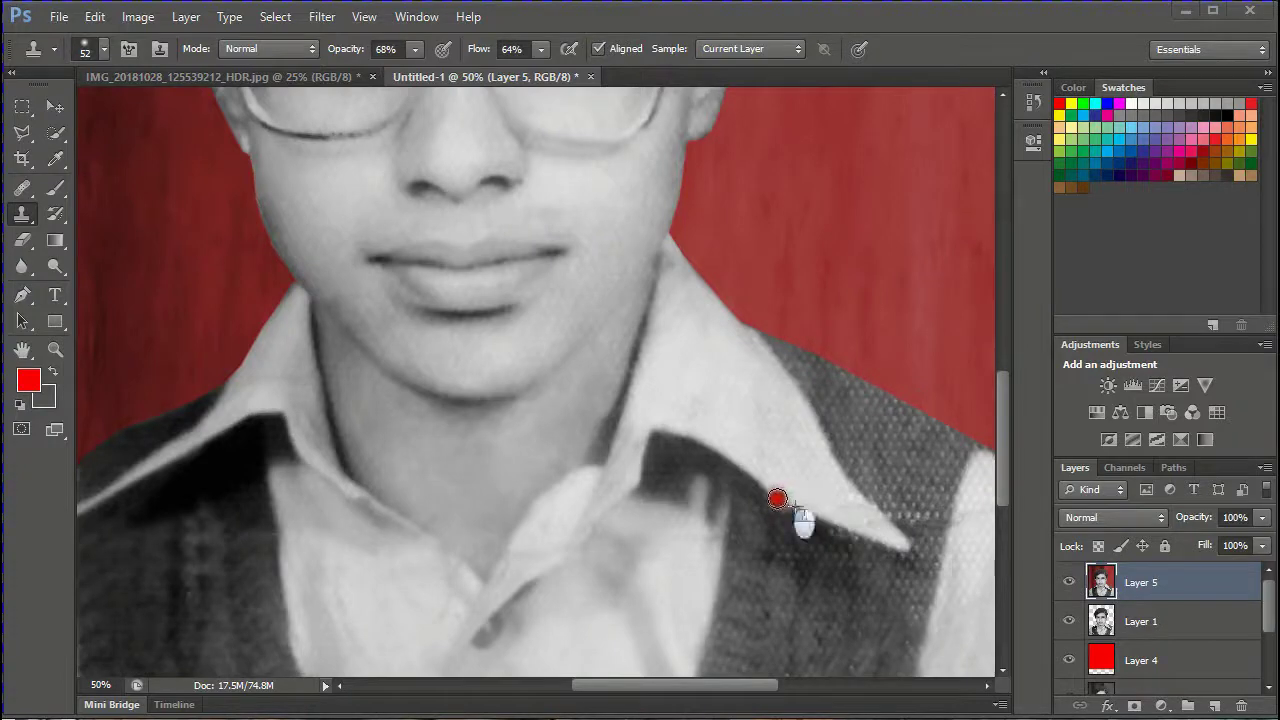
left_click_drag(779, 507, 838, 538)
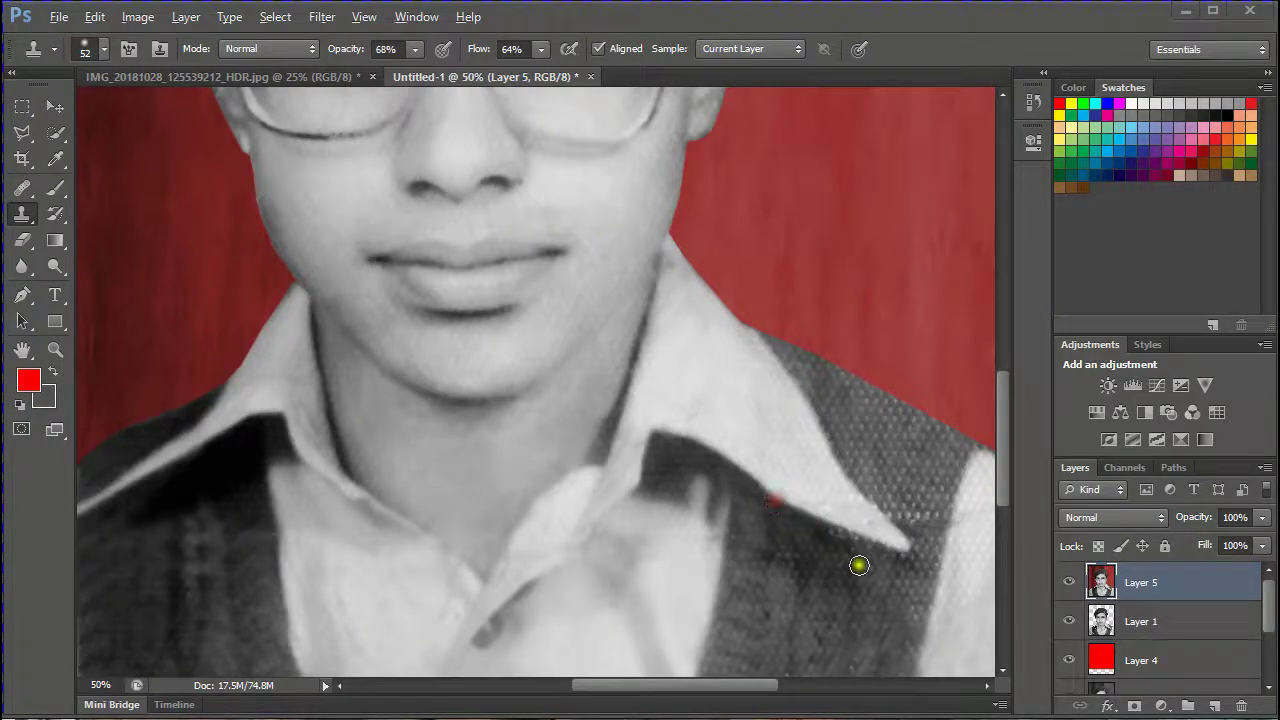
left_click(695, 344)
left_click(671, 261)
- Examine the repaired collar, vest and sleeves for leftover damage
scroll(776, 499, "down", 2)
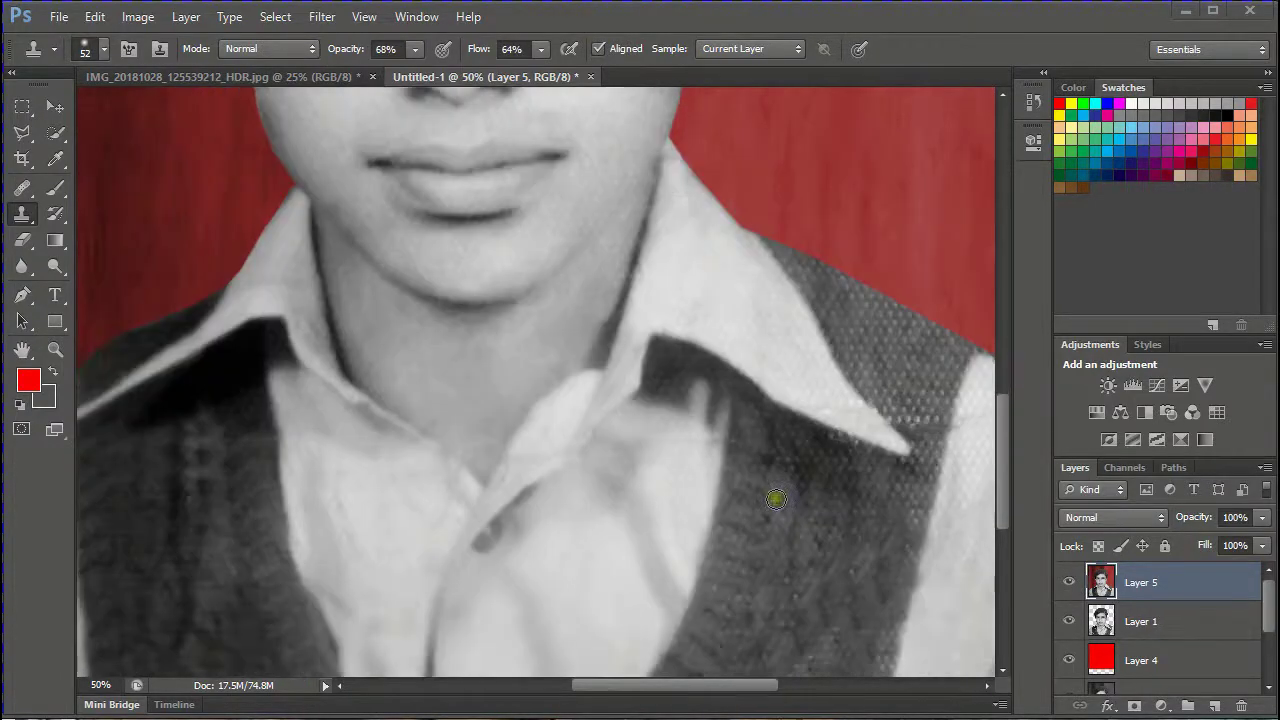
scroll(776, 499, "down", 4)
scroll(776, 499, "up", 3)
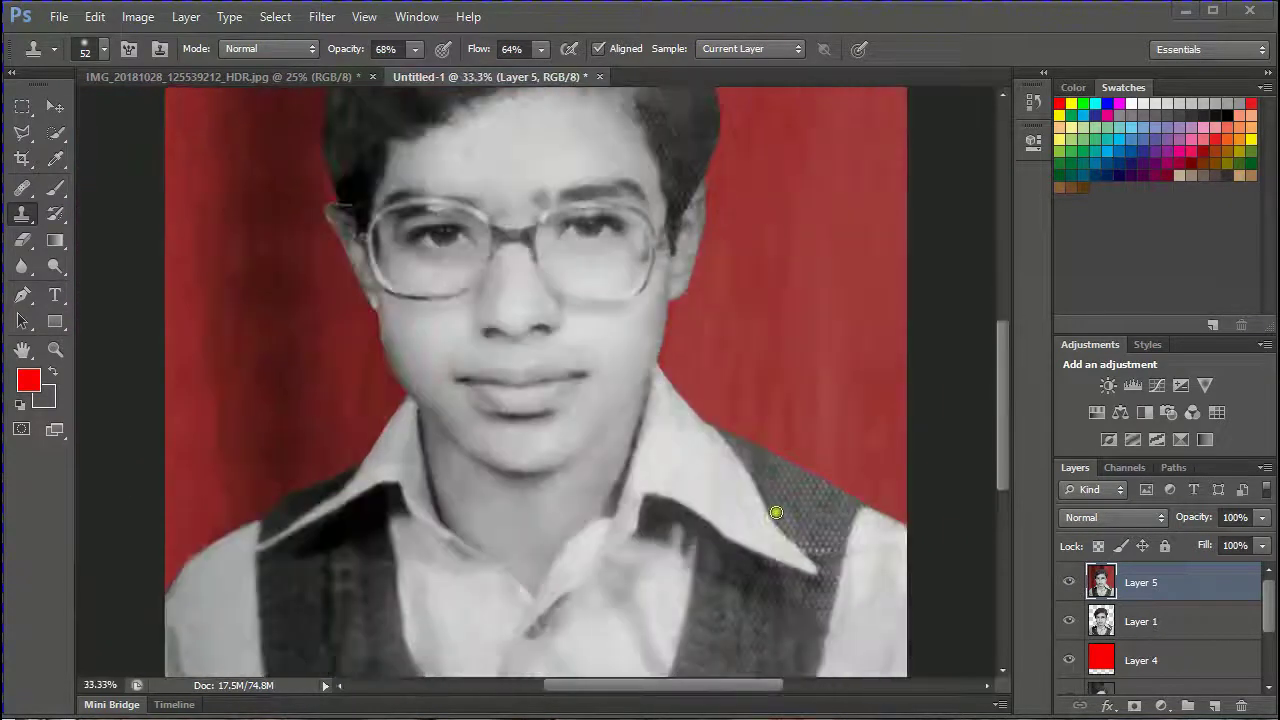
scroll(776, 512, "down", 3)
left_click(812, 515)
scroll(857, 614, "down", 1)
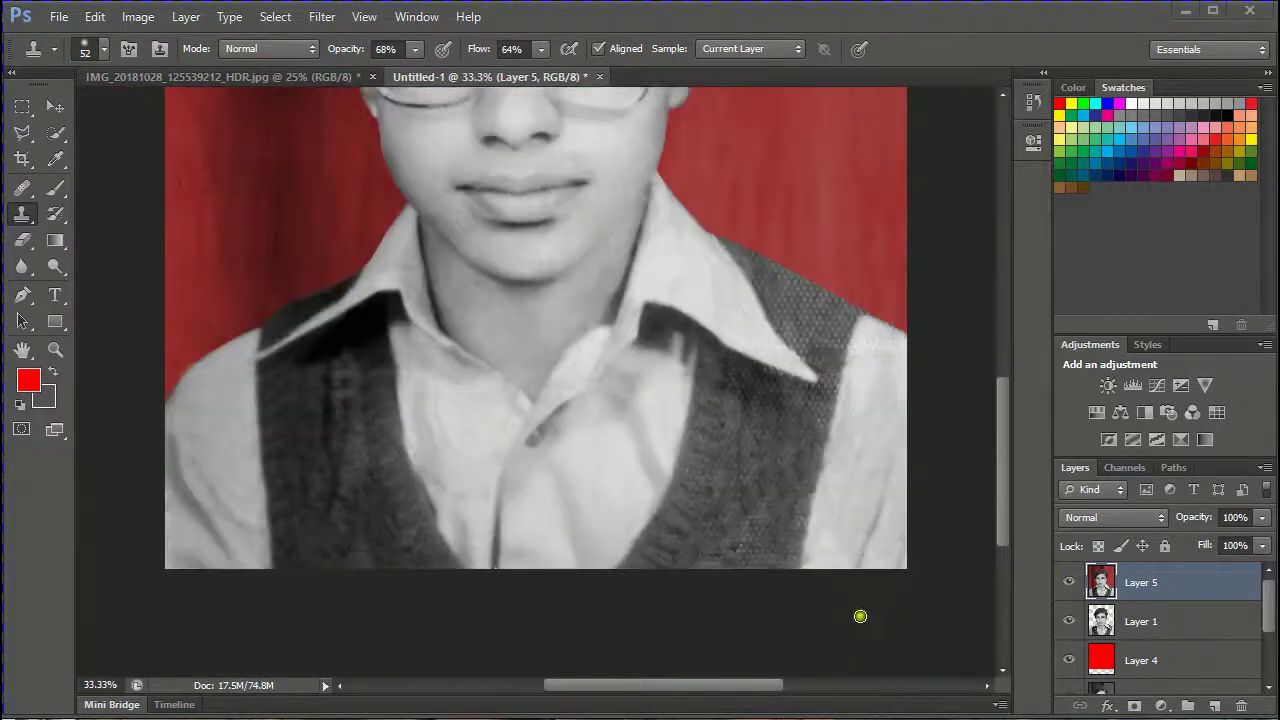
- Apply the Reduce Noise filter to Layer 5 with a lowered strength and the other settings left at default
scroll(823, 580, "down", 2)
scroll(825, 579, "up", 1)
scroll(825, 579, "down", 1)
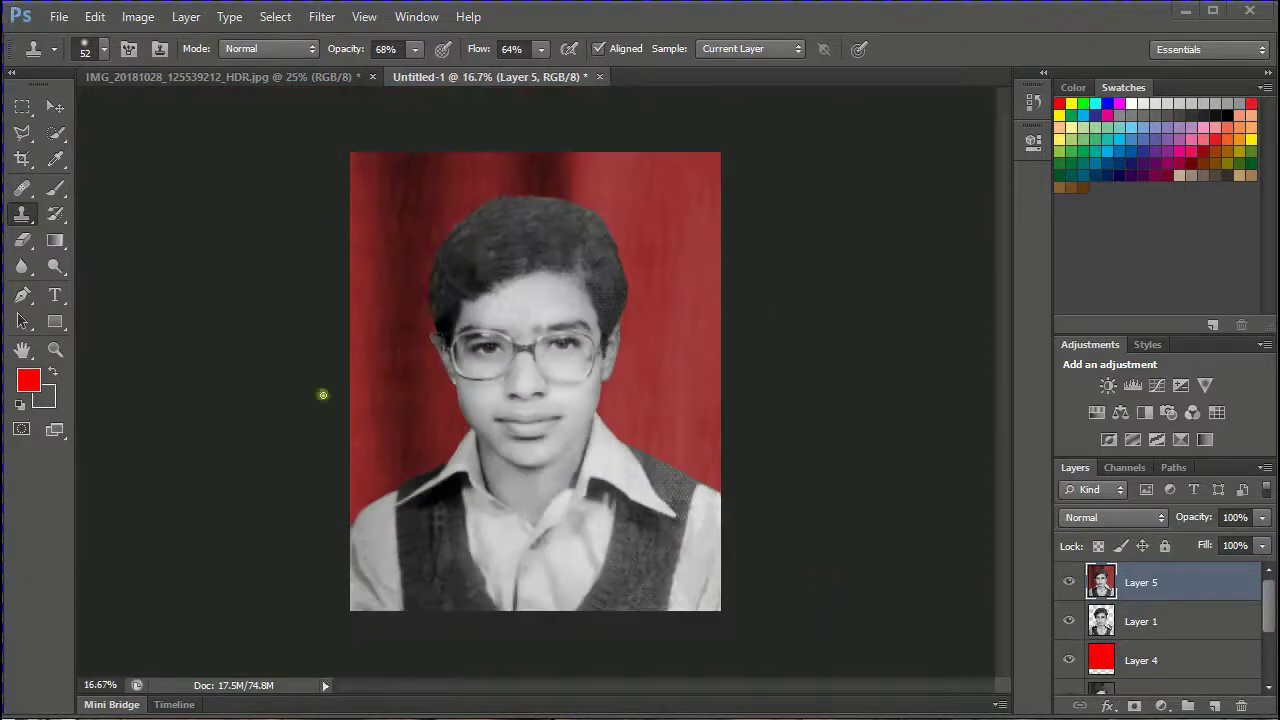
left_click(321, 16)
mouse_move(375, 254)
left_click(617, 333)
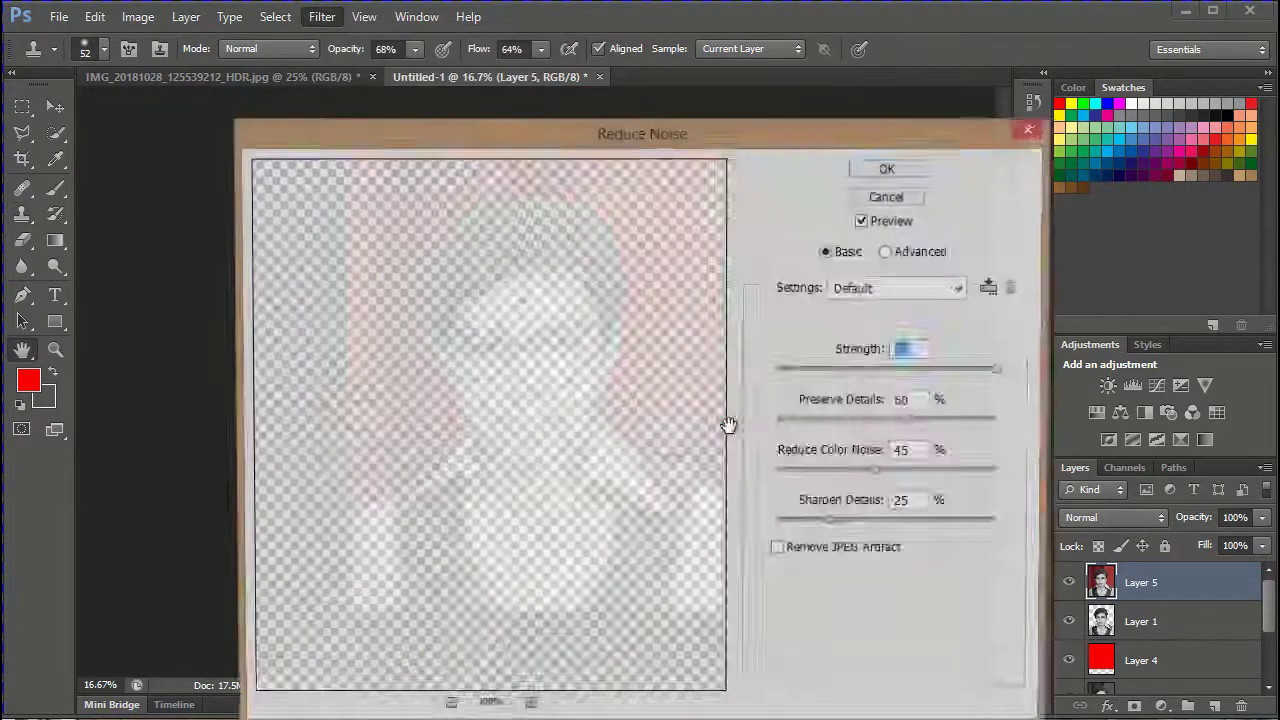
left_click_drag(963, 371, 935, 371)
left_click(884, 176)
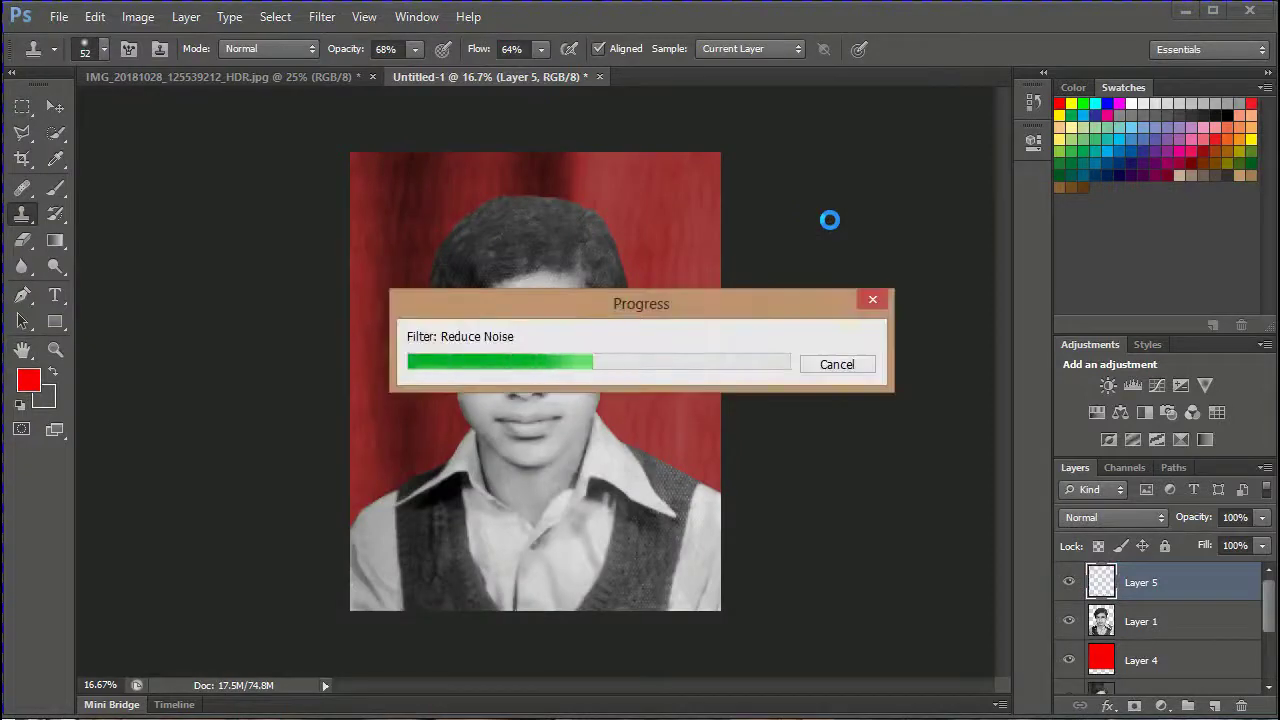
- Examine the face, collar, vest and background of the noise-reduced portrait up close and as a whole
key("ctrl+plus")
key("ctrl+plus")
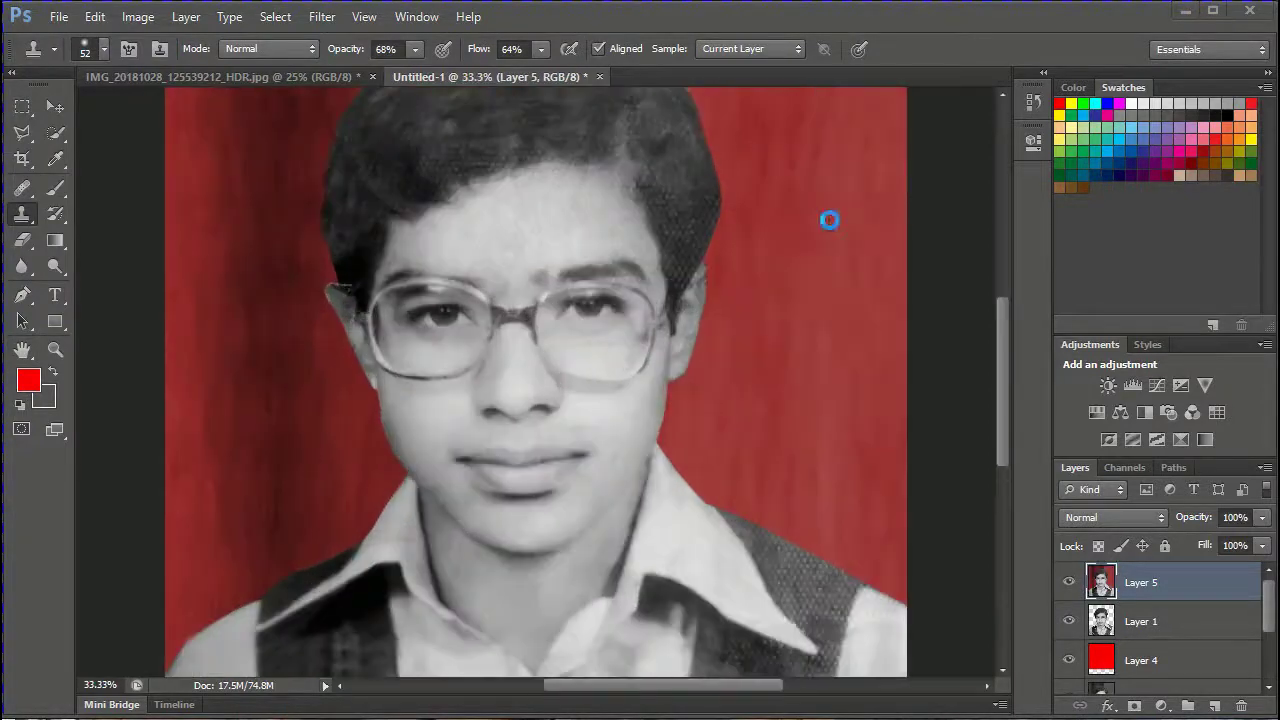
key("ctrl+minus")
key("ctrl+minus")
key("ctrl+minus")
key("ctrl+plus")
key("ctrl+plus")
key("ctrl+plus")
scroll(674, 354, "down", 5)
scroll(714, 500, "up", 6)
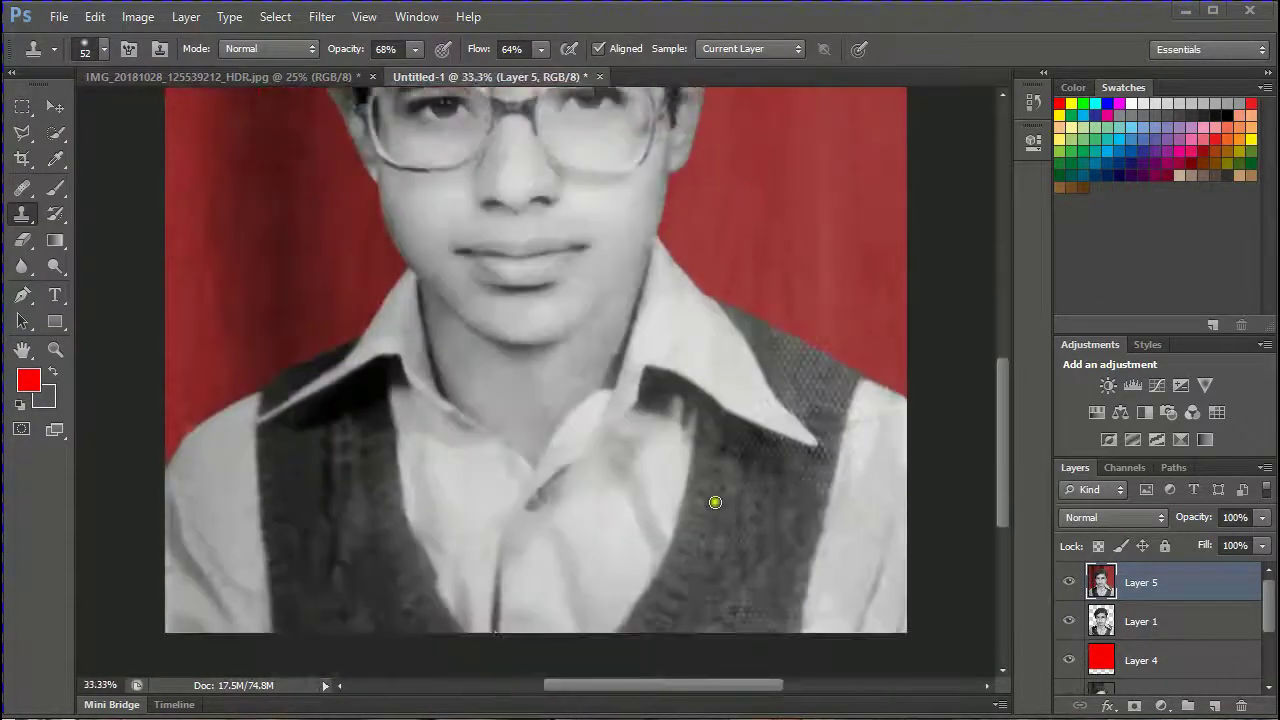
key("ctrl+minus")
key("ctrl+minus")
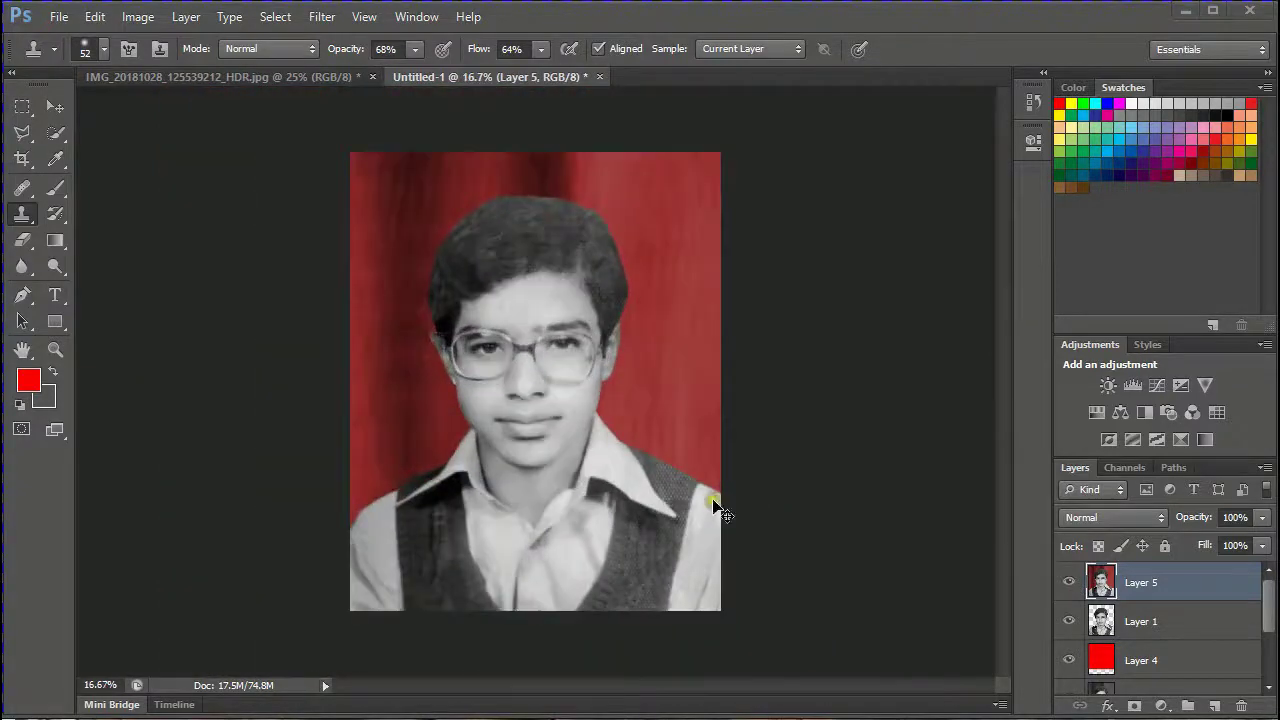
key("ctrl+plus")
key("ctrl+plus")
key("ctrl+plus")
scroll(371, 466, "down", 5)
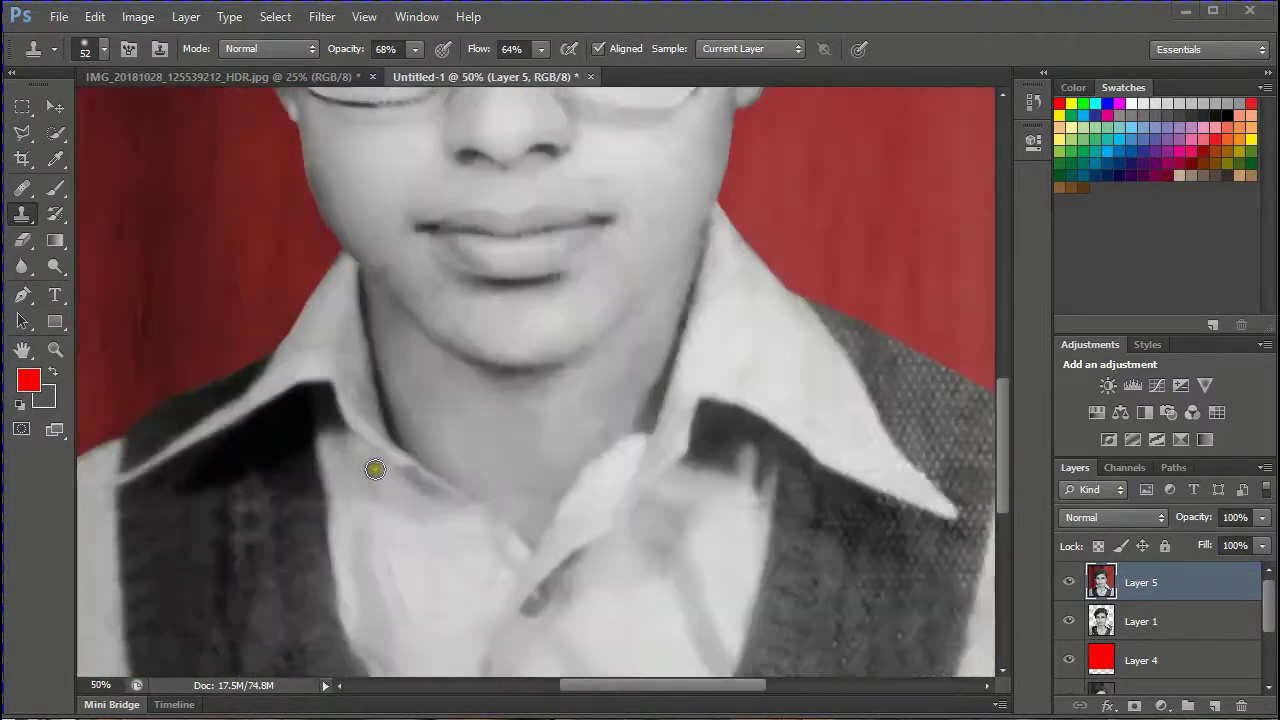
key("ctrl+minus")
key("ctrl+minus")
key("ctrl+minus")
key("ctrl+minus")
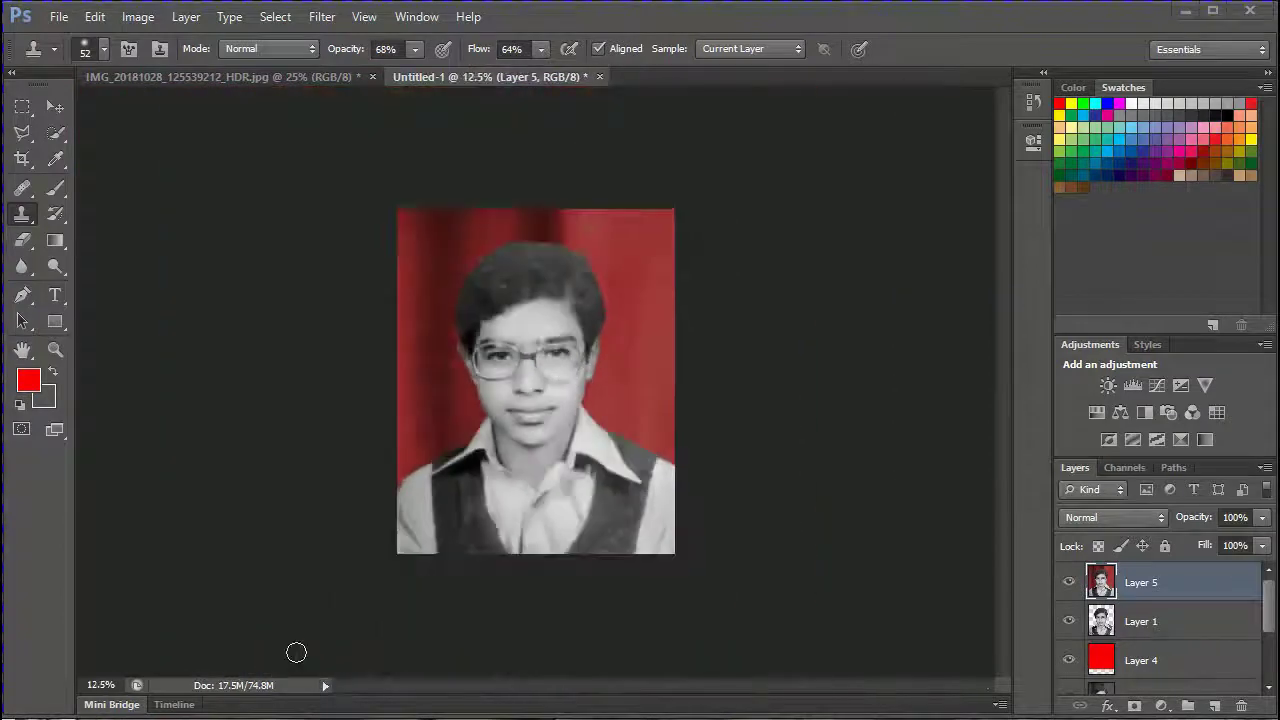
- Desaturate Layer 5 to turn the red curtain background and the whole portrait grayscale
key("ctrl+plus")
key("ctrl+plus")
key("ctrl+minus")
left_click(138, 17)
mouse_move(167, 67)
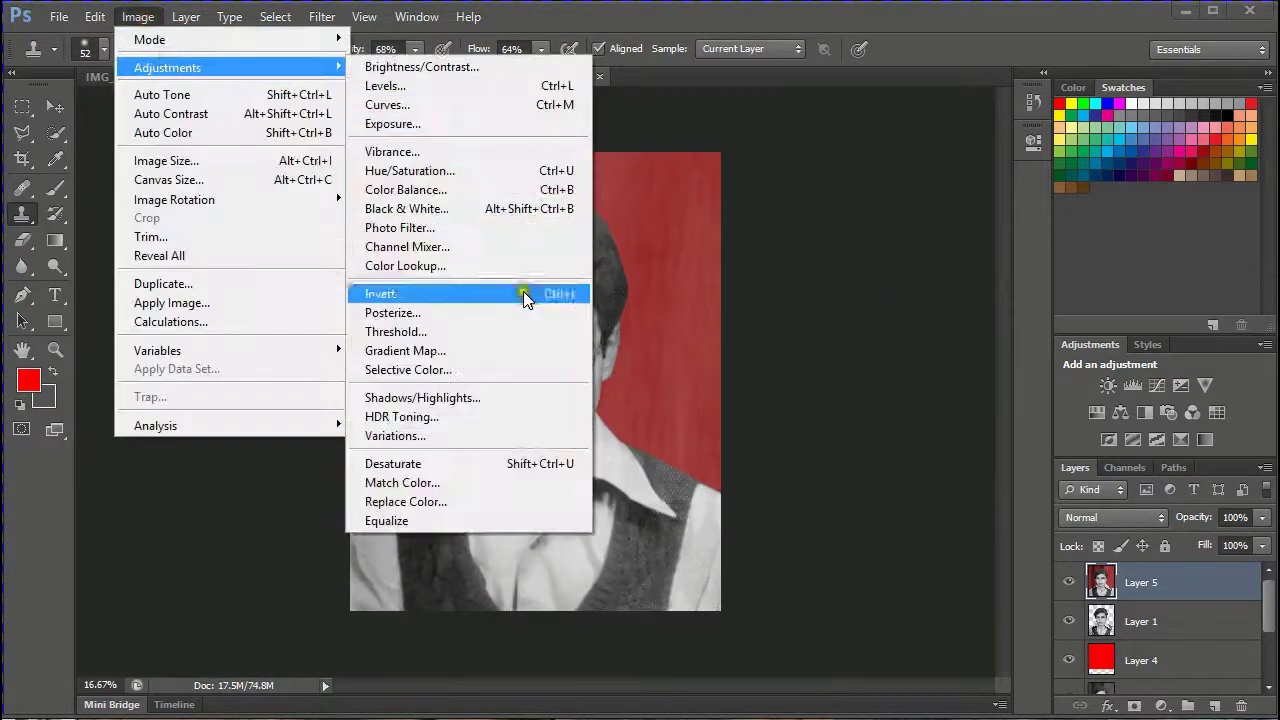
left_click(417, 463)
key("ctrl+plus")
key("ctrl+minus")
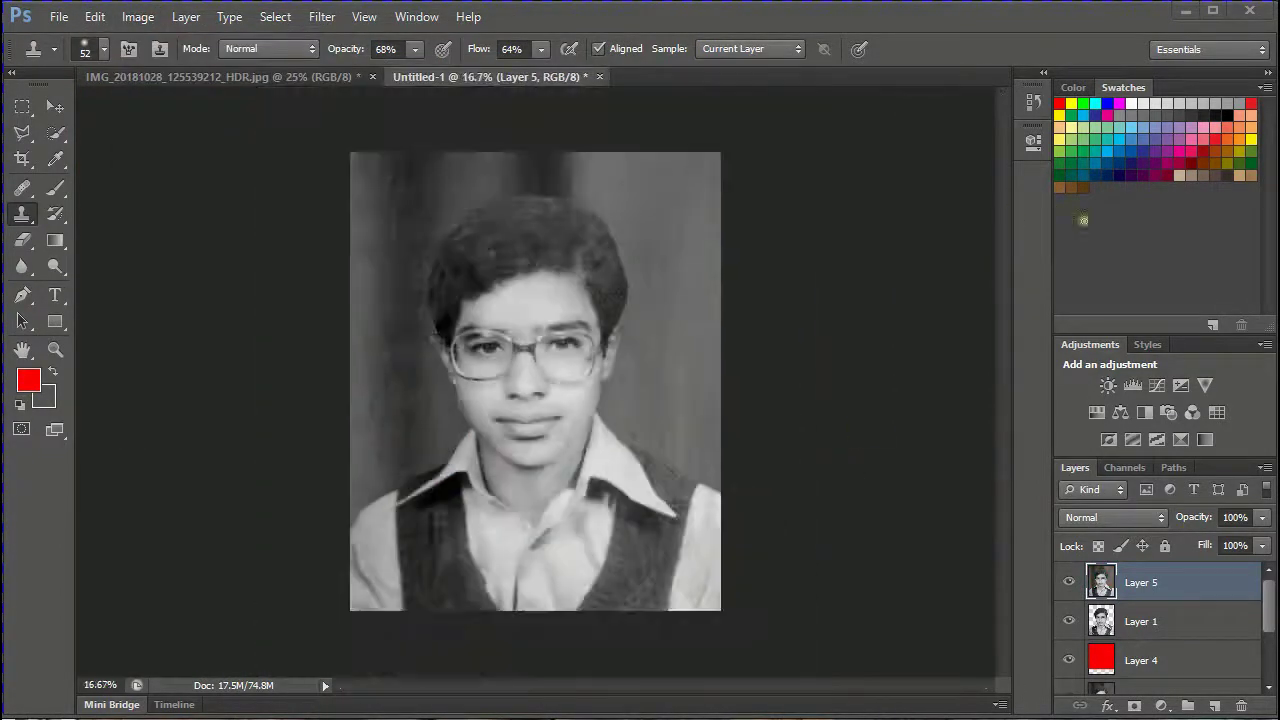
- Lighten the portrait's midtones very slightly with a Curves adjustment
key("ctrl+m")
left_click_drag(1008, 526, 1003, 523)
left_click(1223, 345)
- Soften the outline of the face on both sides, from the jaw up to the ears, with the Blur tool
key("s")
key("ctrl+plus")
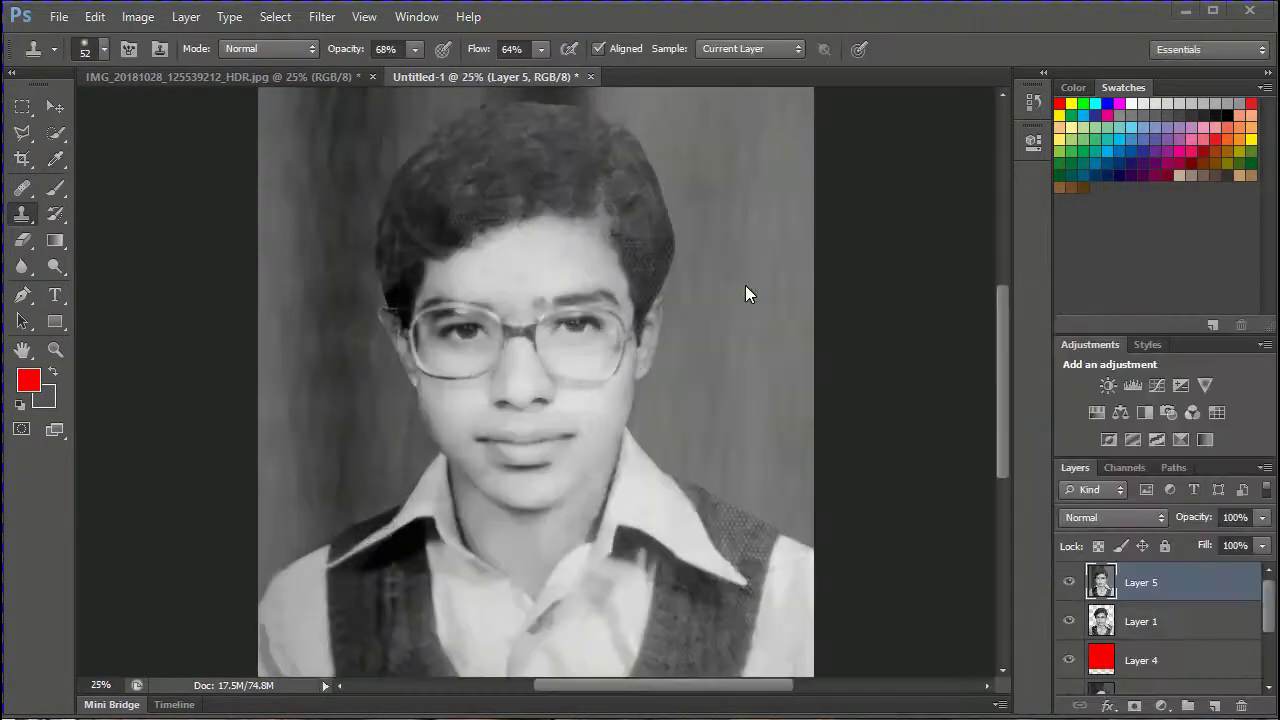
key("ctrl+plus")
key("ctrl+plus")
key("ctrl+minus")
key("ctrl+plus")
left_click(22, 266)
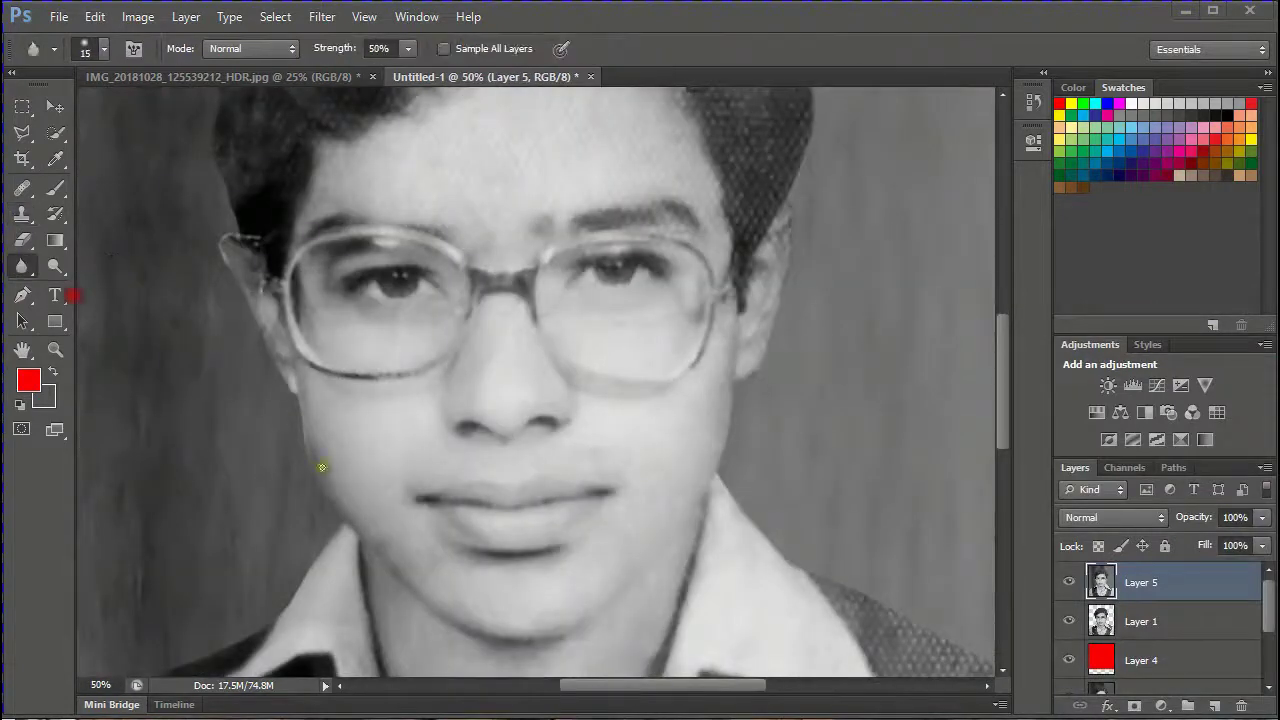
right_click(320, 463)
left_click_drag(350, 505, 353, 505)
mouse_move(296, 425)
left_mouse_down()
mouse_move(320, 501)
mouse_move(306, 415)
mouse_move(308, 432)
mouse_move(245, 274)
mouse_move(225, 265)
mouse_move(244, 231)
mouse_move(231, 231)
mouse_move(238, 262)
left_mouse_up()
mouse_move(720, 457)
left_mouse_down()
mouse_move(742, 390)
mouse_move(765, 376)
mouse_move(792, 262)
mouse_move(784, 274)
mouse_move(788, 218)
mouse_move(786, 289)
left_mouse_up()
- Enlarge the Blur brush to 56 px and soften the cheek edge and the outer vest edge on the image's left
key("ctrl+minus")
key("ctrl+minus")
key("ctrl+plus")
right_click(447, 370)
left_click_drag(484, 424, 518, 424)
left_click(373, 409)
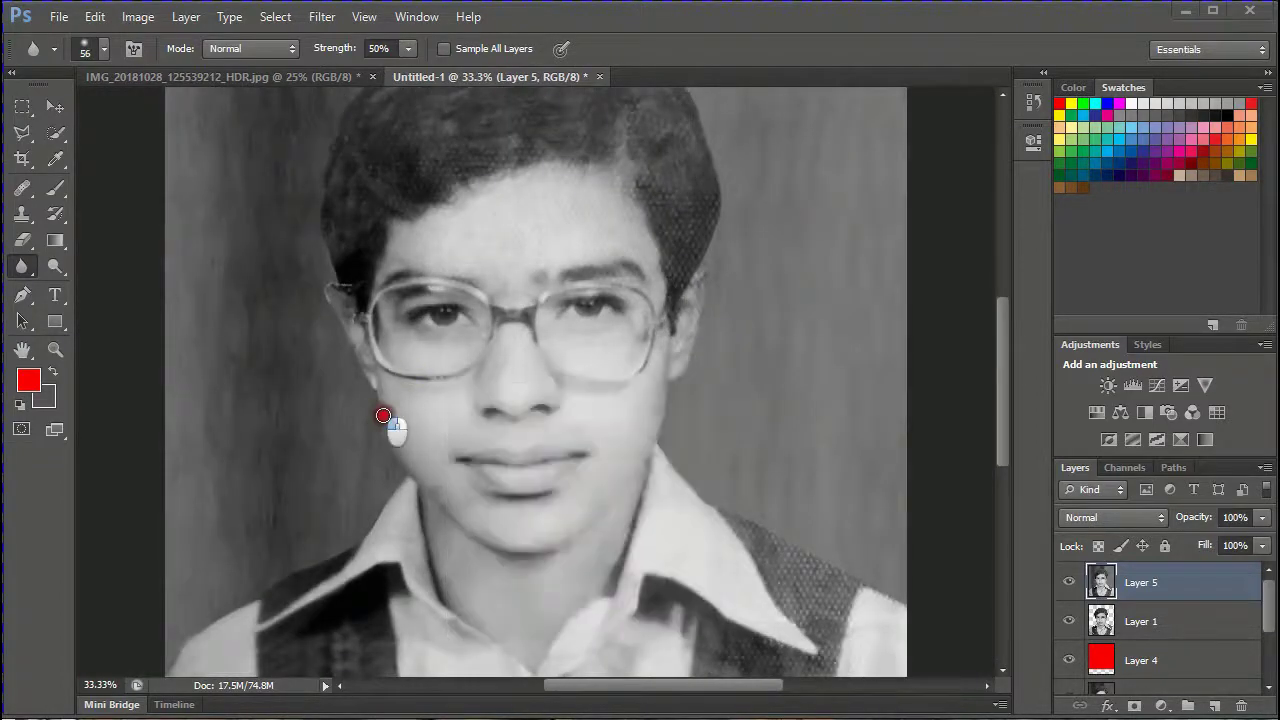
scroll(903, 449, "down", 5)
scroll(863, 383, "up", 1)
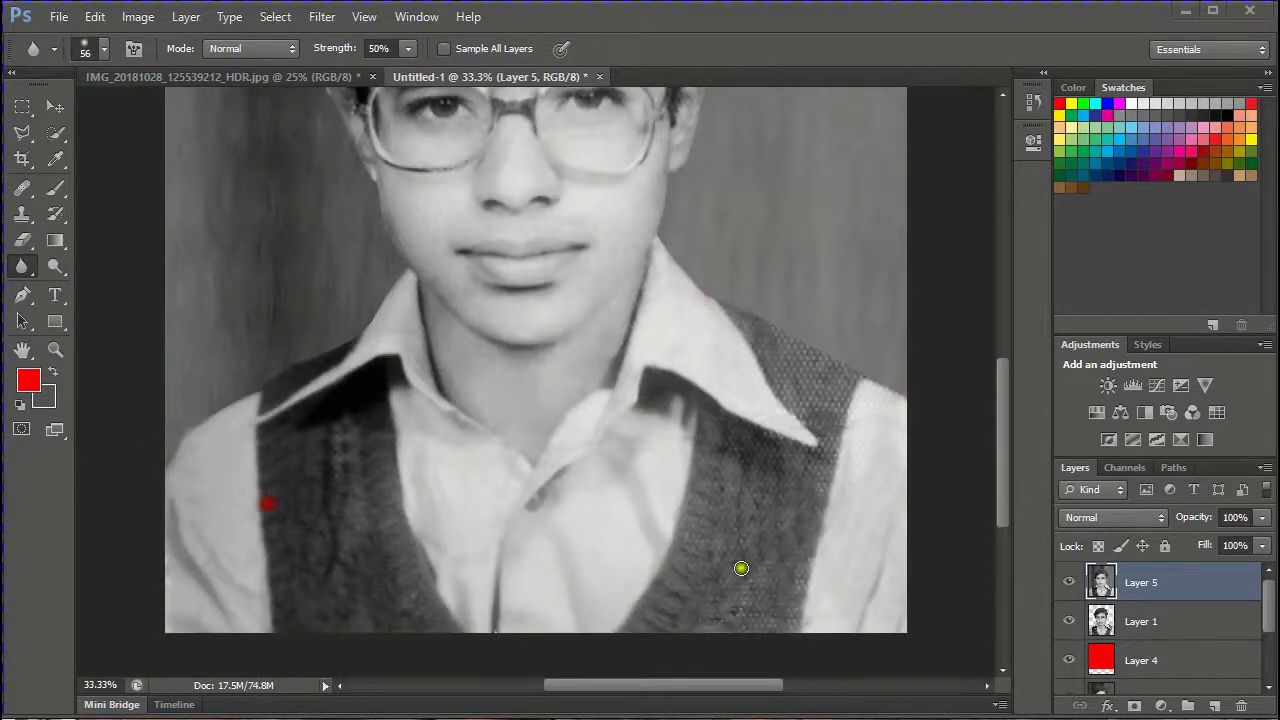
- Set the Blur brush size to 422 px and soften the shirt front and collar area
key("ctrl+minus")
key("ctrl+minus")
key("ctrl+plus")
key("ctrl+minus")
left_click(20, 291)
left_click(25, 266)
right_click(569, 548)
left_click(716, 594)
mouse_move(519, 564)
left_mouse_down()
mouse_move(469, 597)
mouse_move(343, 529)
mouse_move(688, 501)
mouse_move(640, 519)
mouse_move(462, 470)
left_mouse_up()
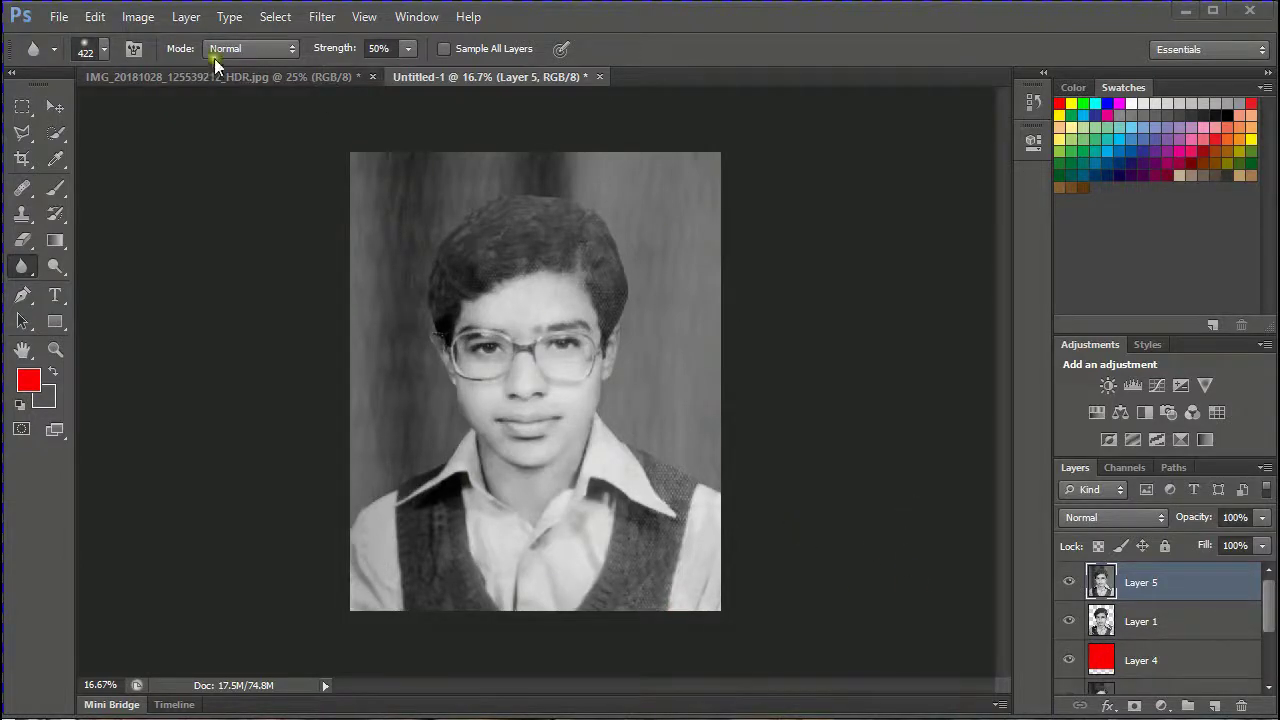
- Apply a Shadows/Highlights adjustment to Layer 5 with a reduced shadows amount and an increased highlights amount
left_click(138, 17)
mouse_move(175, 63)
left_click(462, 397)
left_click_drag(661, 268, 905, 298)
left_click_drag(806, 368, 734, 370)
left_click_drag(729, 445, 768, 447)
left_click(1027, 336)
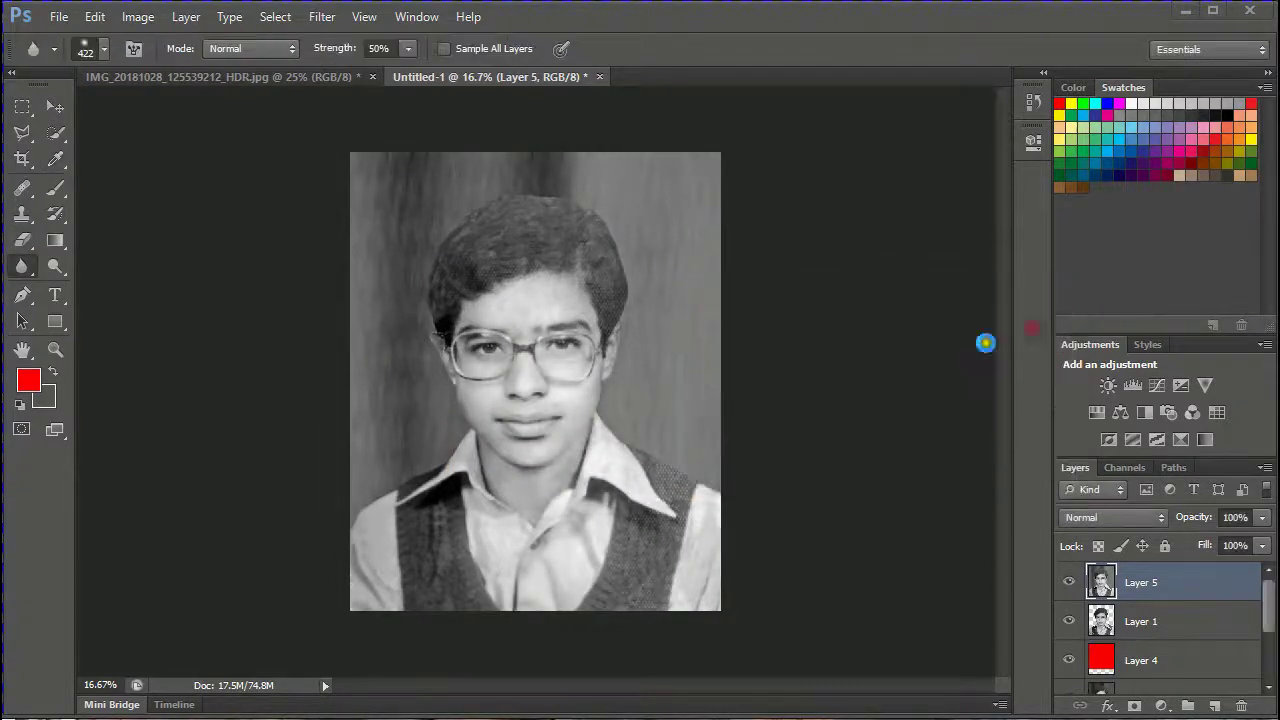
- Deepen the portrait's blacks with a Curves adjustment, moving the black point inward and adding a midtone point at input 148, output 149
key("ctrl+m")
left_click_drag(914, 614, 898, 652)
left_click(1031, 506)
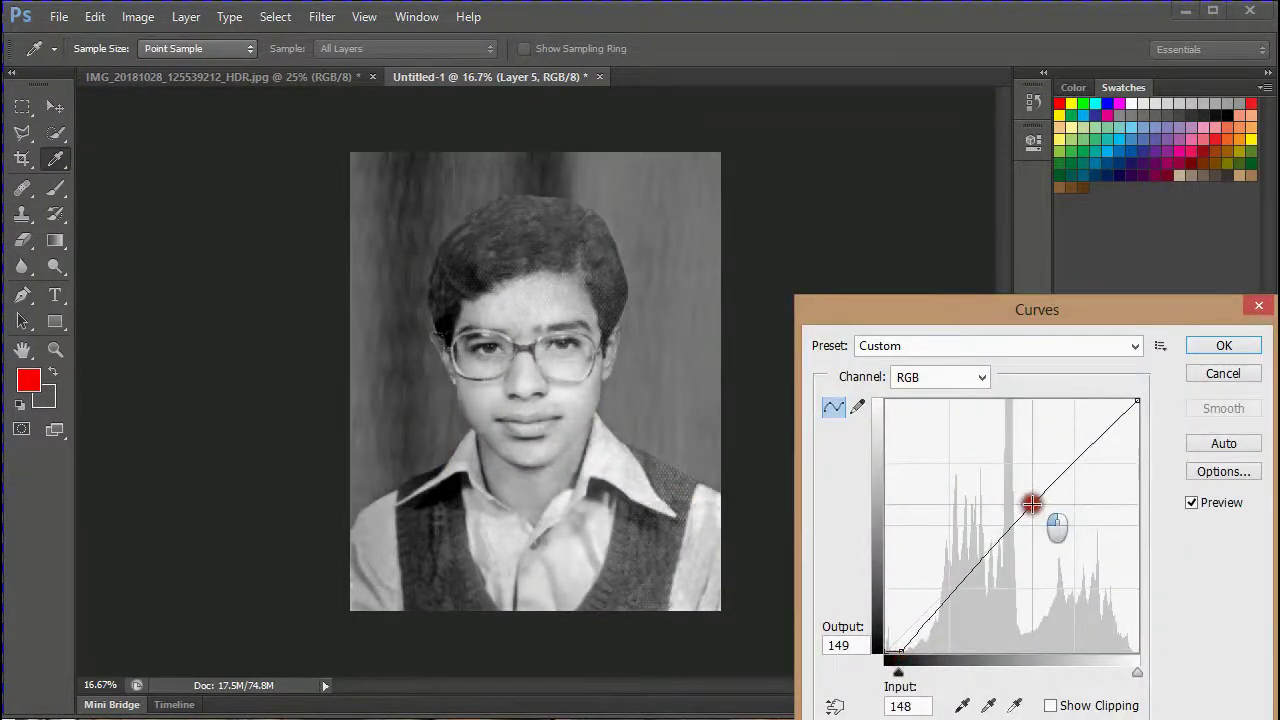
mouse_move(1135, 401)
left_mouse_down()
mouse_move(1117, 401)
mouse_move(1143, 408)
left_mouse_up()
left_click(1224, 345)
- Darken the midtones with another Curves adjustment, placing a point at input 148, output 121
key("ctrl+m")
left_click(1021, 525)
left_click_drag(1021, 525, 1031, 532)
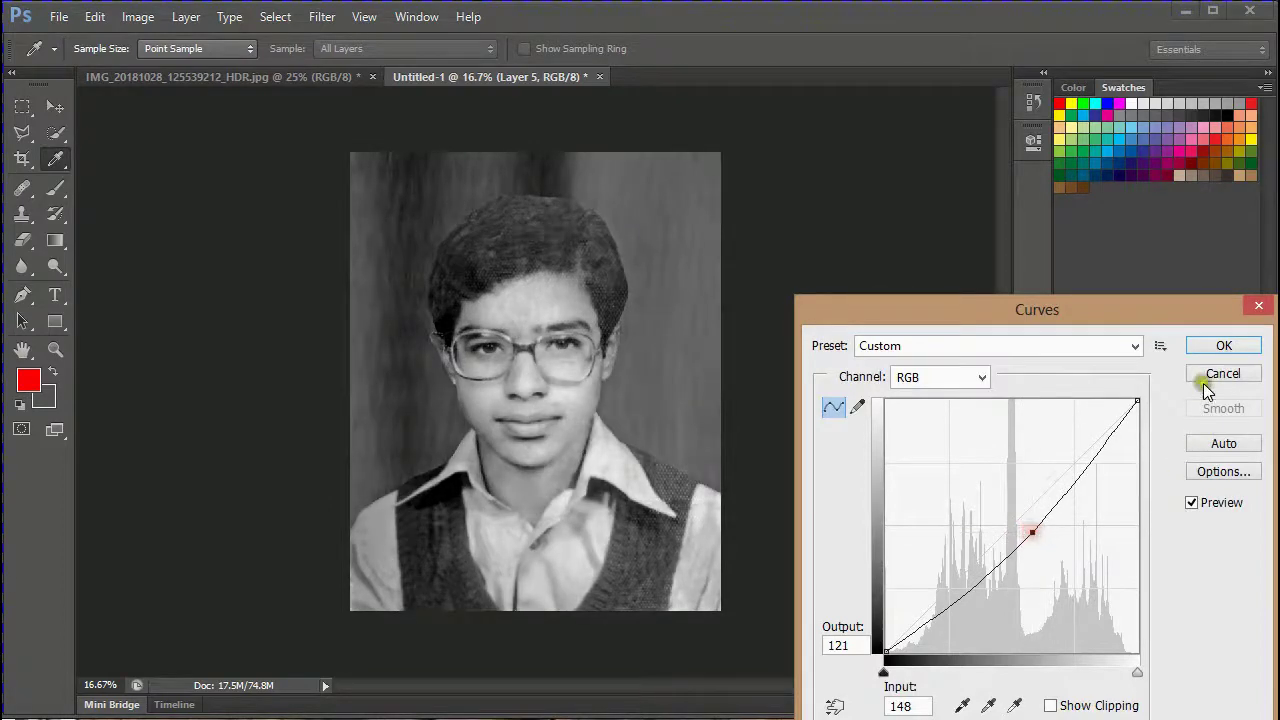
left_click(1224, 345)
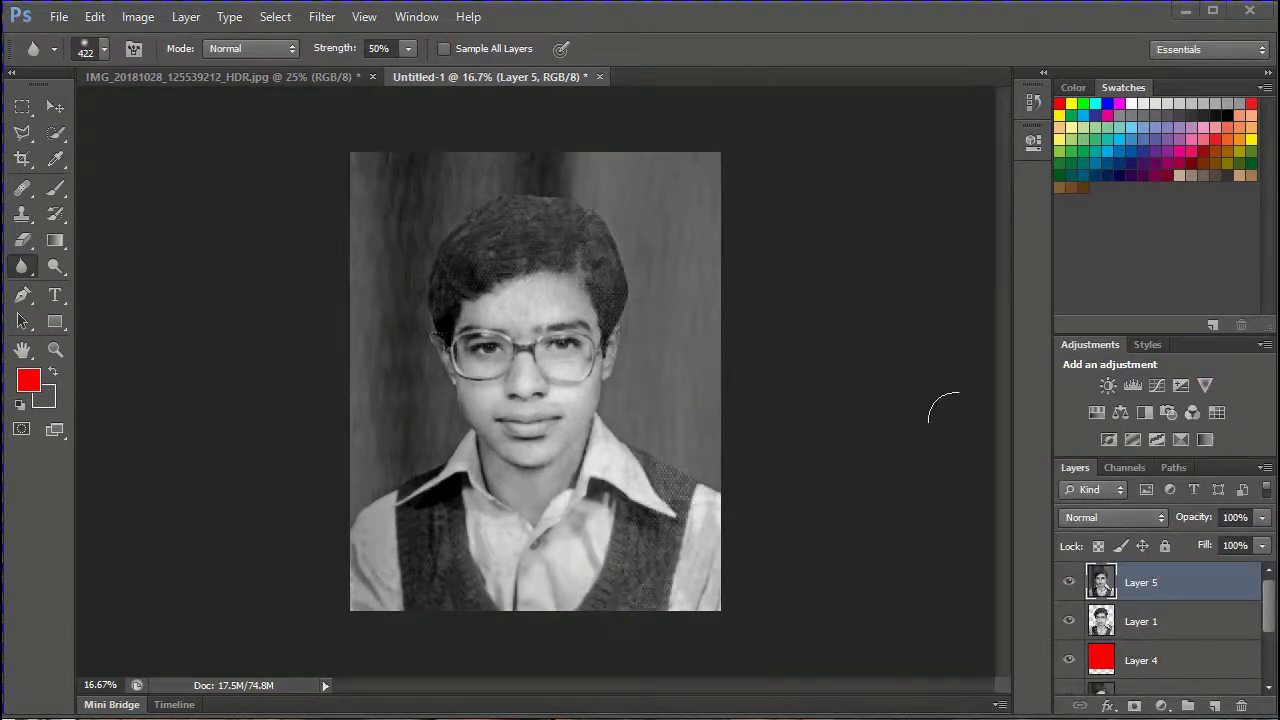